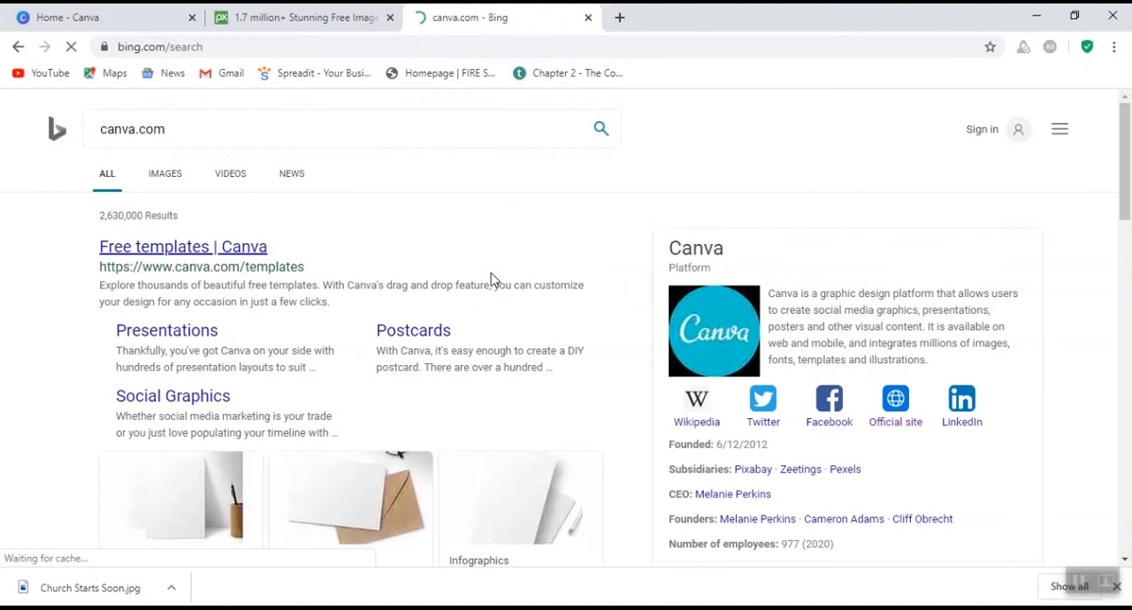
# - Go to the canva.com website instead of the search results
pyautogui.scroll(-4, 499, 318)
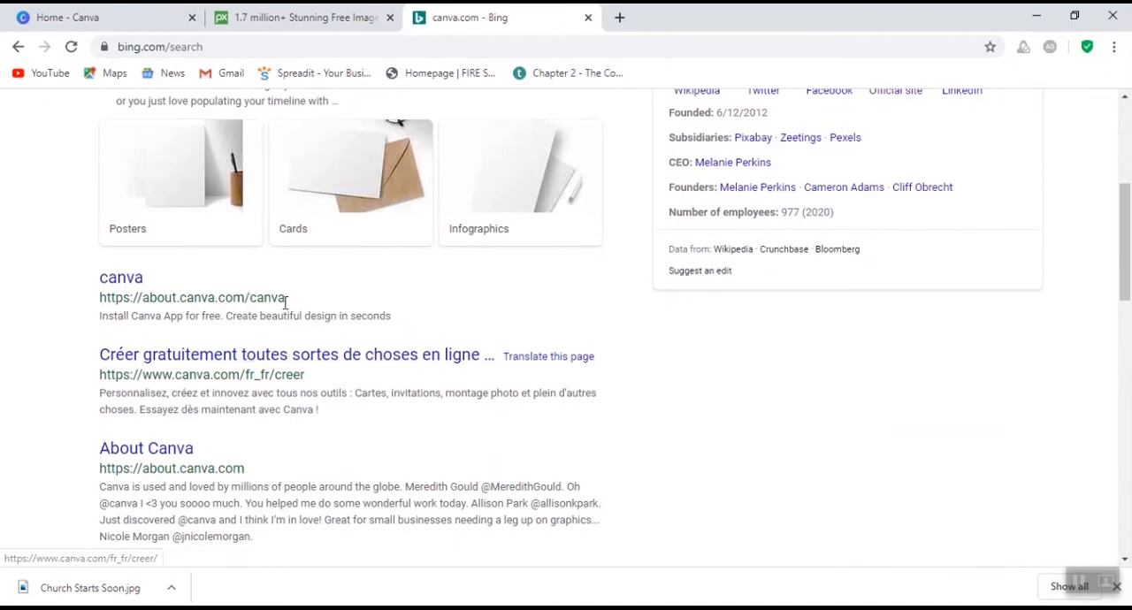
pyautogui.scroll(-1, 142, 318)
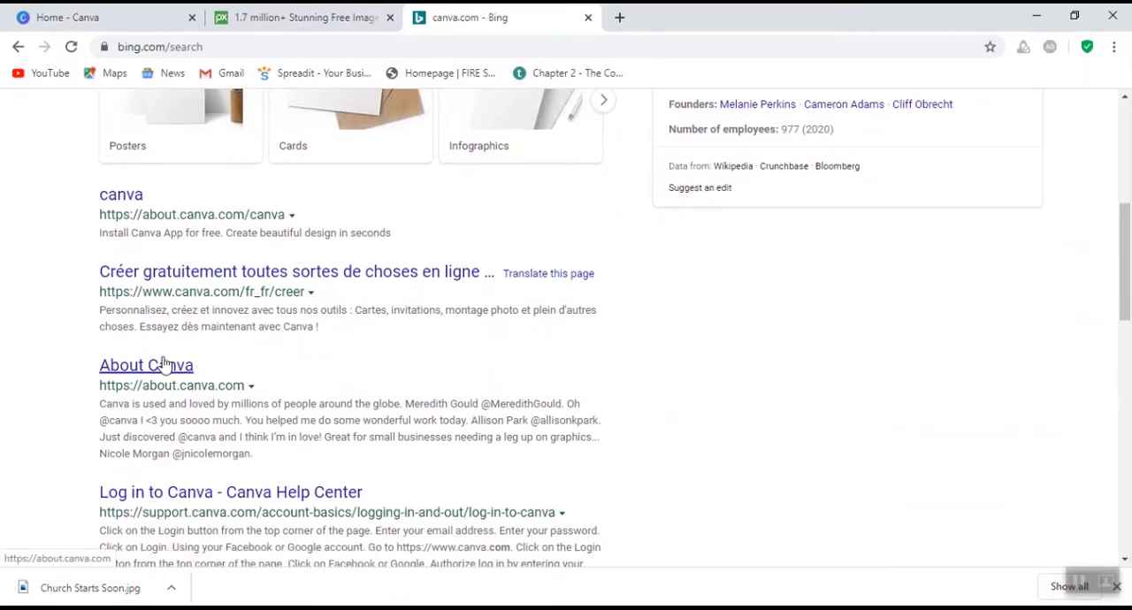
pyautogui.scroll(-3, 194, 379)
pyautogui.scroll(5, 195, 378)
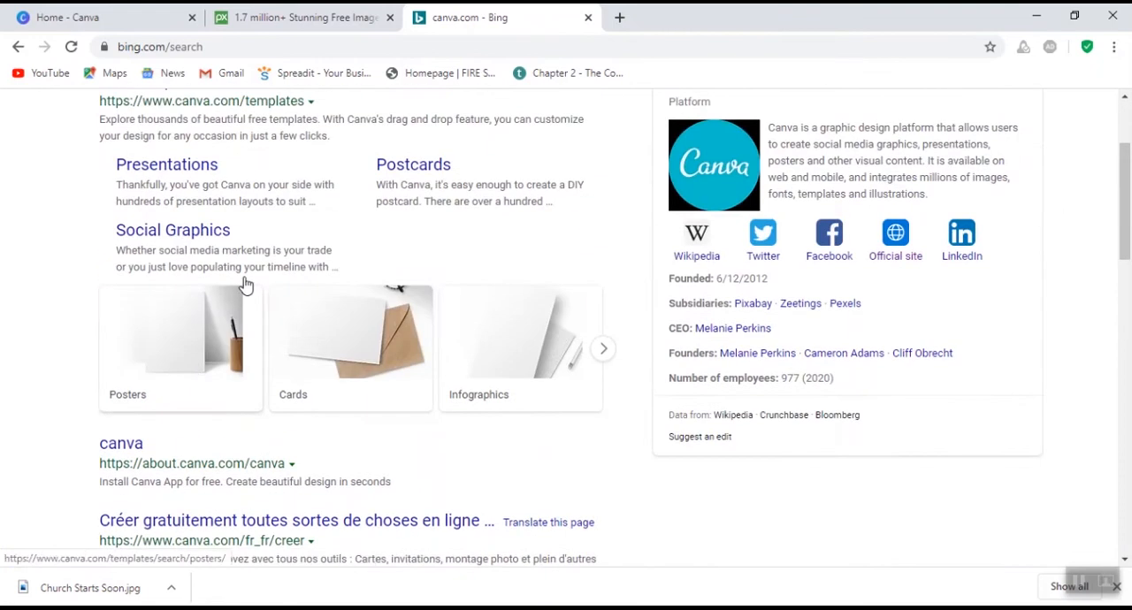
pyautogui.click(309, 51)
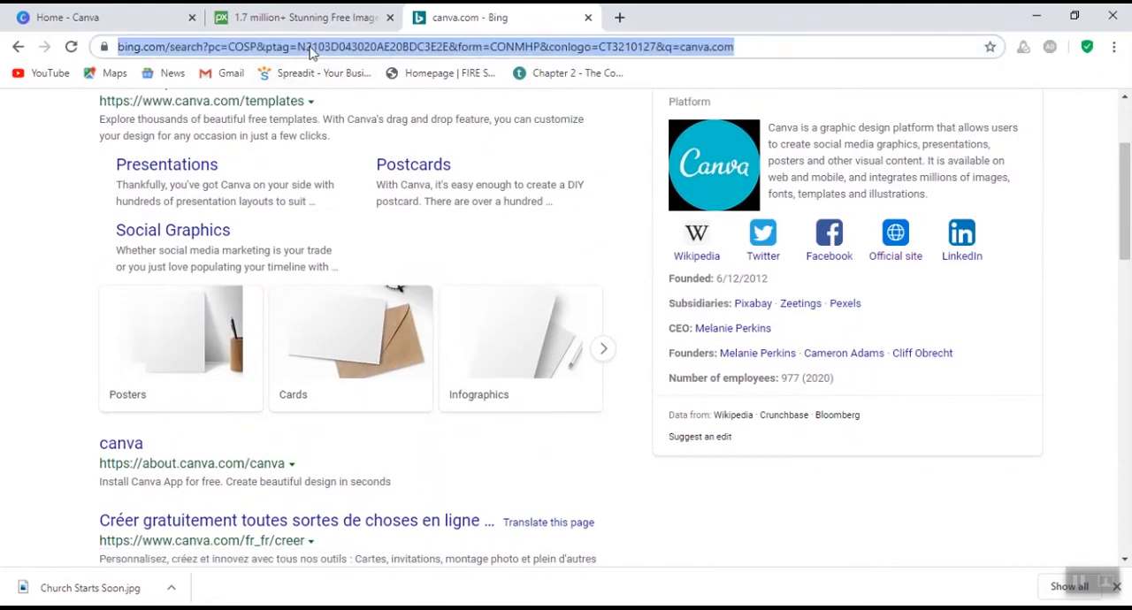
pyautogui.write('canva.com')
pyautogui.press('Return')
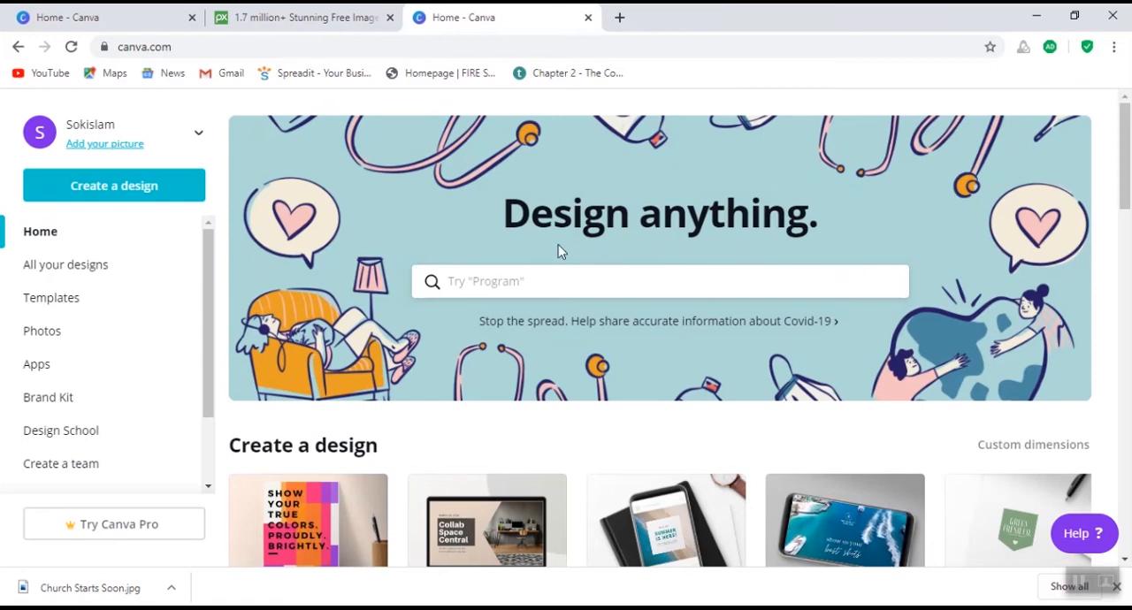
# - Start creating a new design with custom dimensions after looking over the available design types
pyautogui.scroll(-5, 558, 244)
pyautogui.scroll(5, 563, 274)
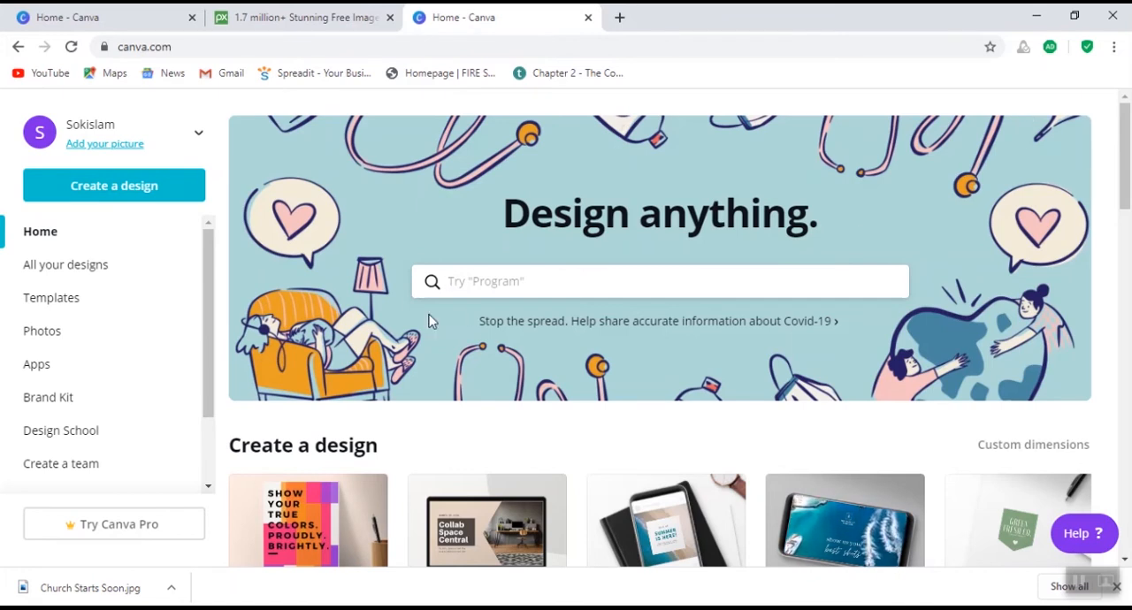
pyautogui.scroll(-4, 403, 367)
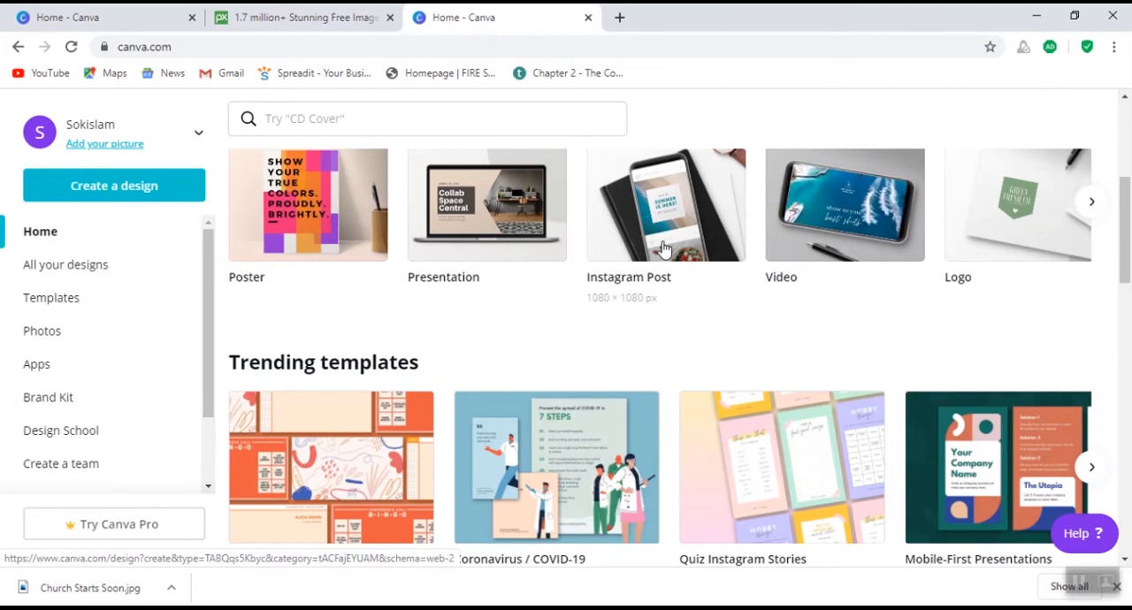
pyautogui.moveTo(1129, 210)
pyautogui.mouseDown()
pyautogui.moveTo(1127, 274)
pyautogui.moveTo(1128, 217)
pyautogui.mouseUp()
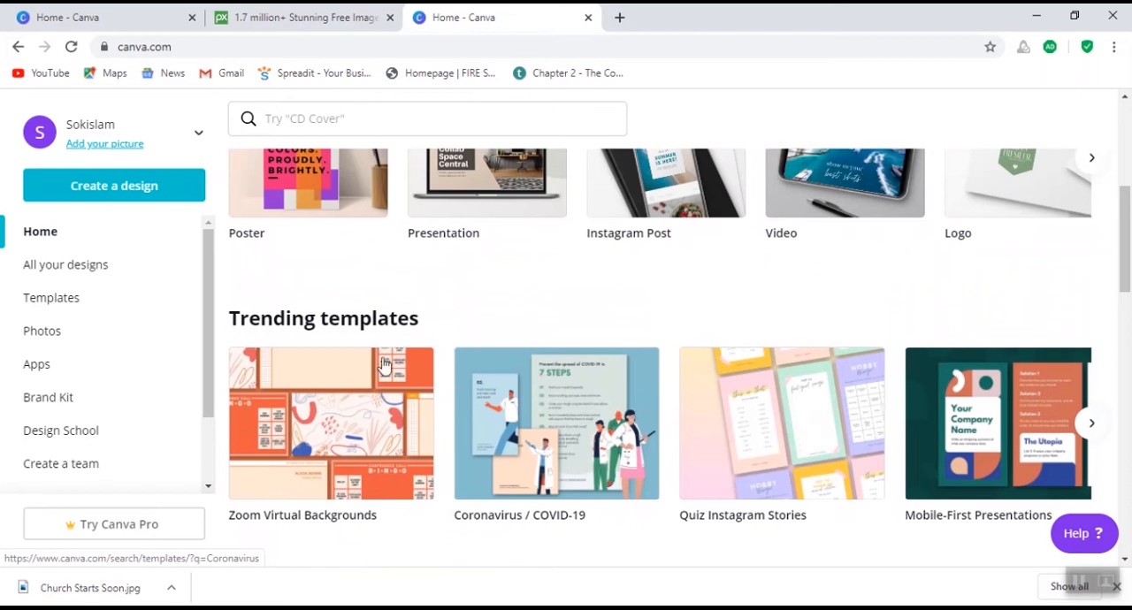
pyautogui.click(109, 189)
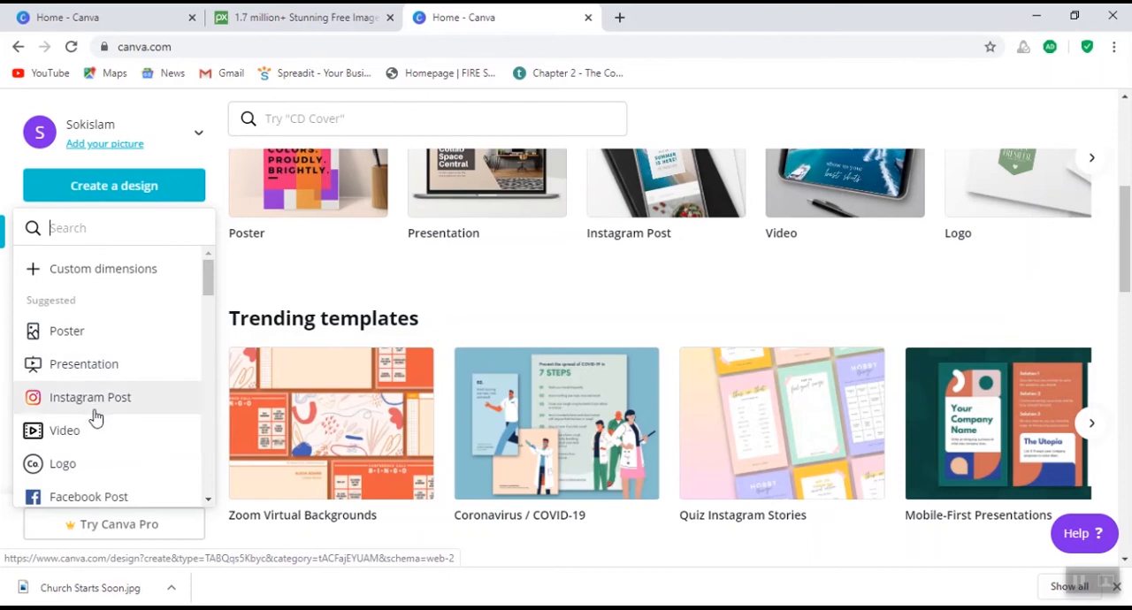
pyautogui.scroll(-2, 95, 479)
pyautogui.scroll(-2, 98, 482)
pyautogui.scroll(-4, 95, 464)
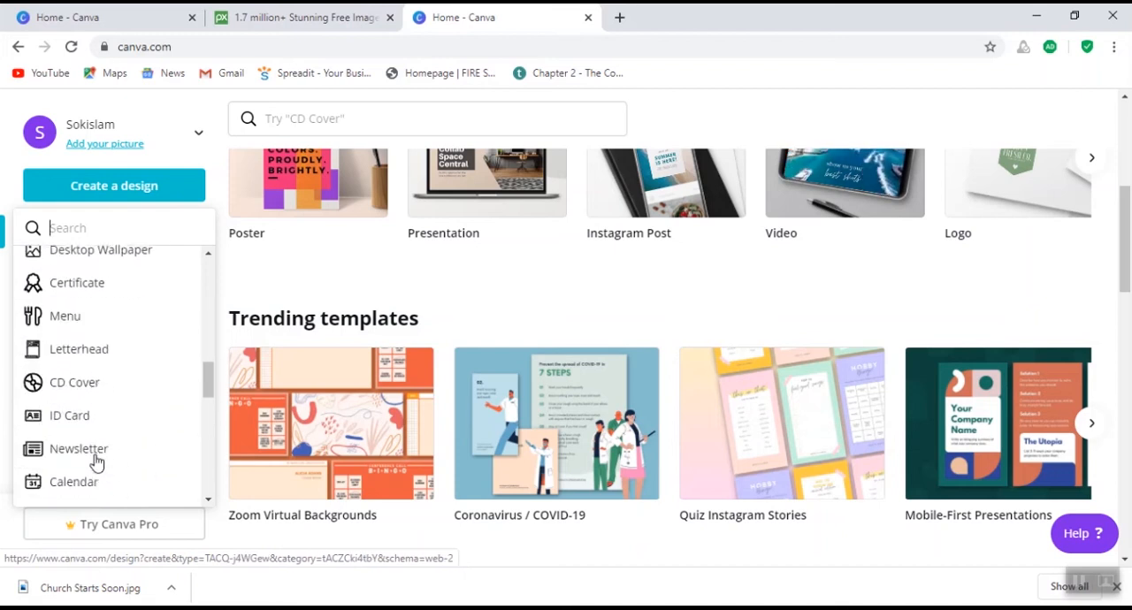
pyautogui.scroll(8, 98, 463)
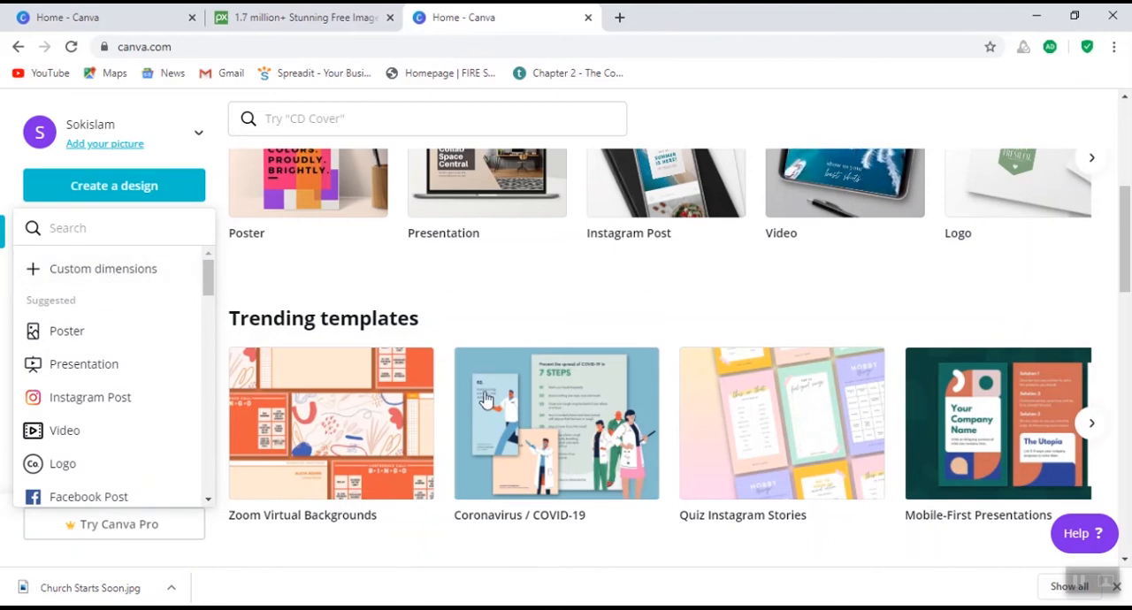
pyautogui.click(102, 277)
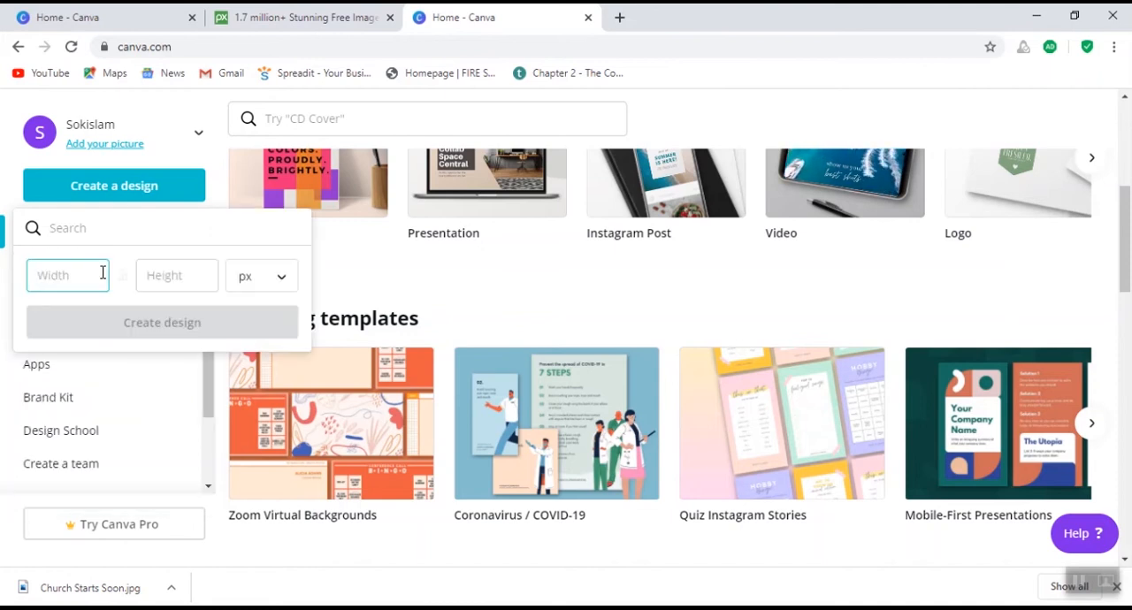
# - Set the custom size to 1280 wide by 720 high in pixels and create the design
pyautogui.click(144, 281)
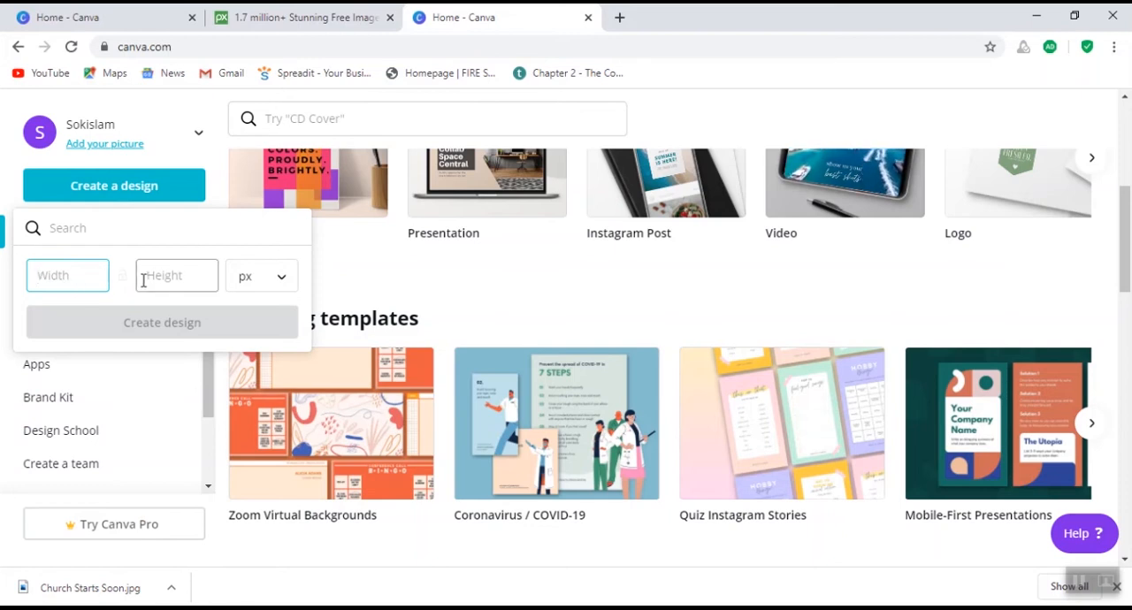
pyautogui.click(290, 284)
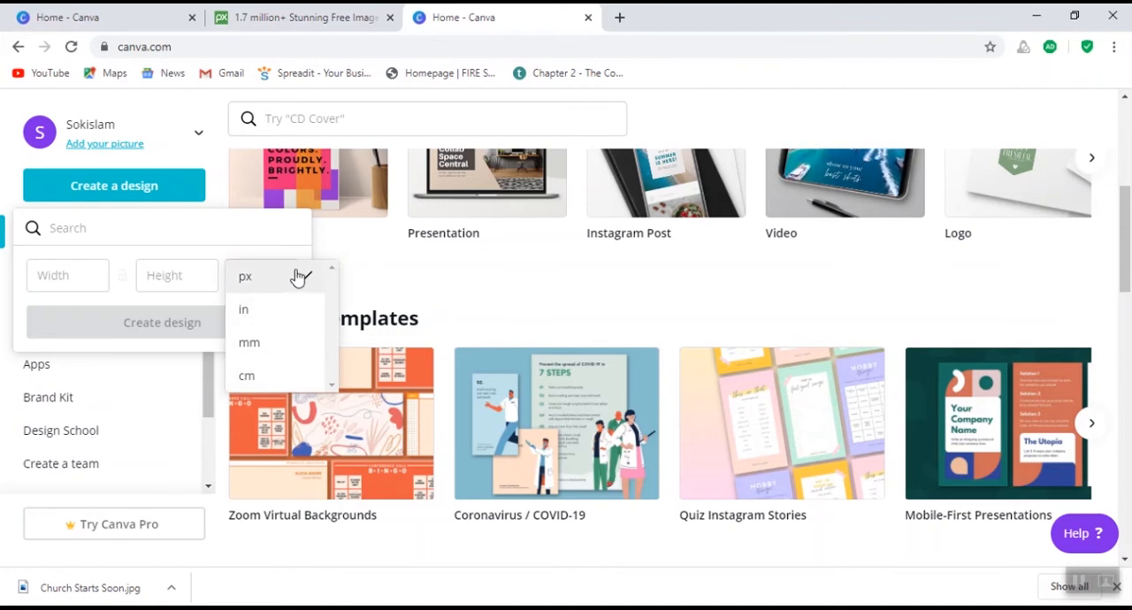
pyautogui.click(267, 282)
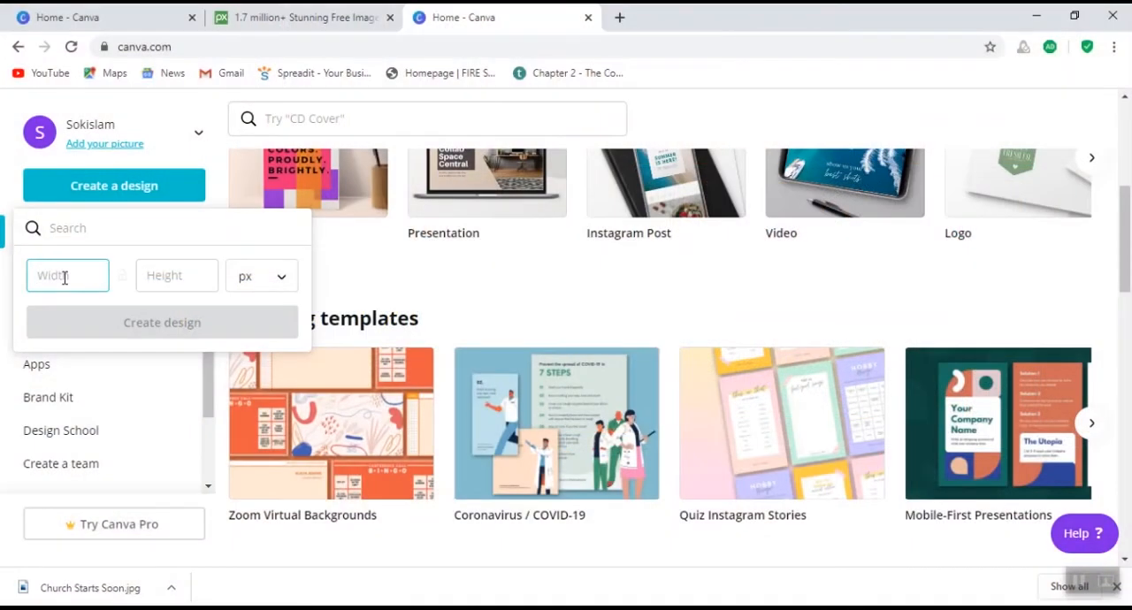
pyautogui.write('1280')
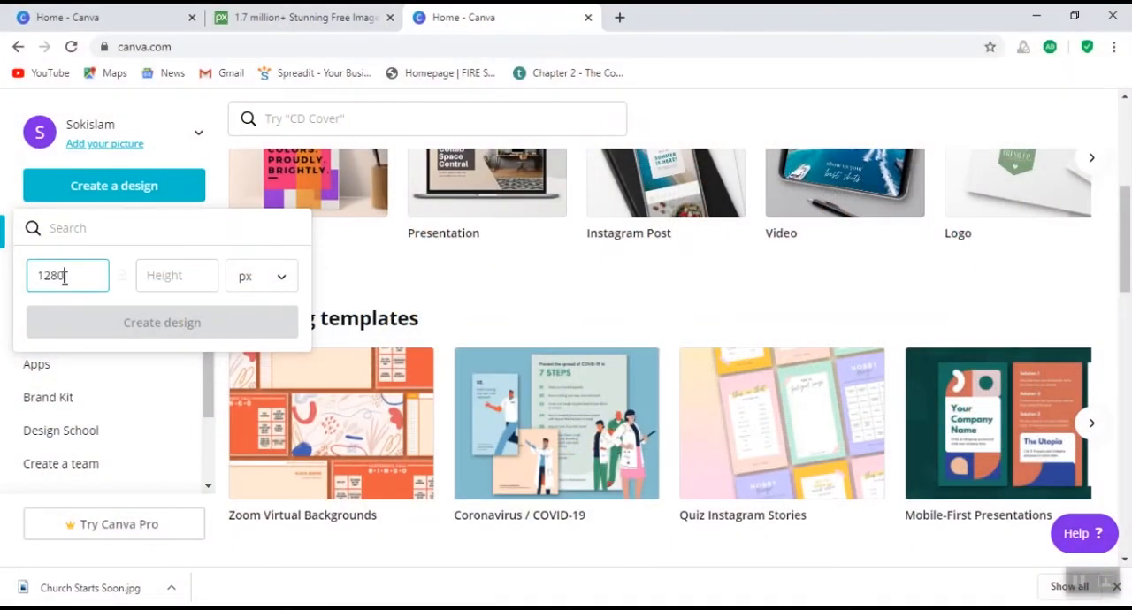
pyautogui.click(147, 279)
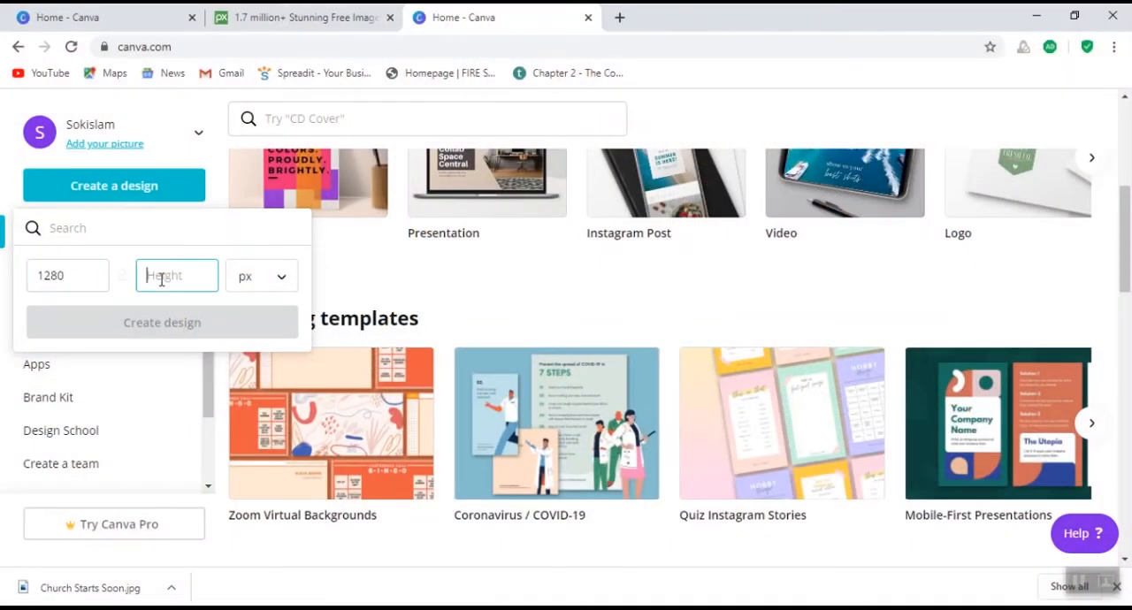
pyautogui.write('720')
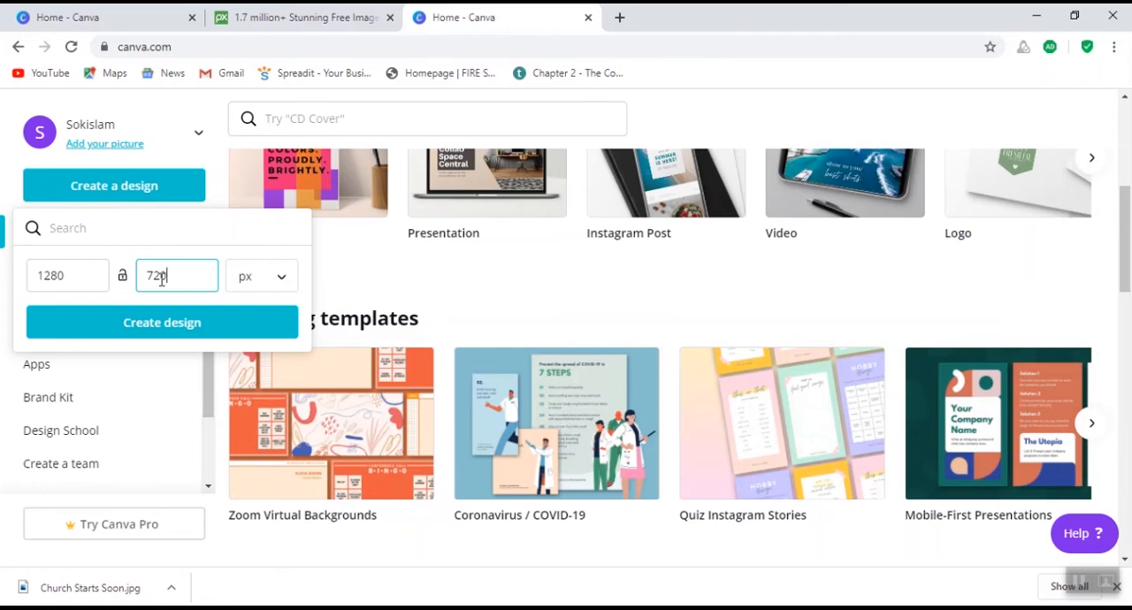
pyautogui.click(168, 329)
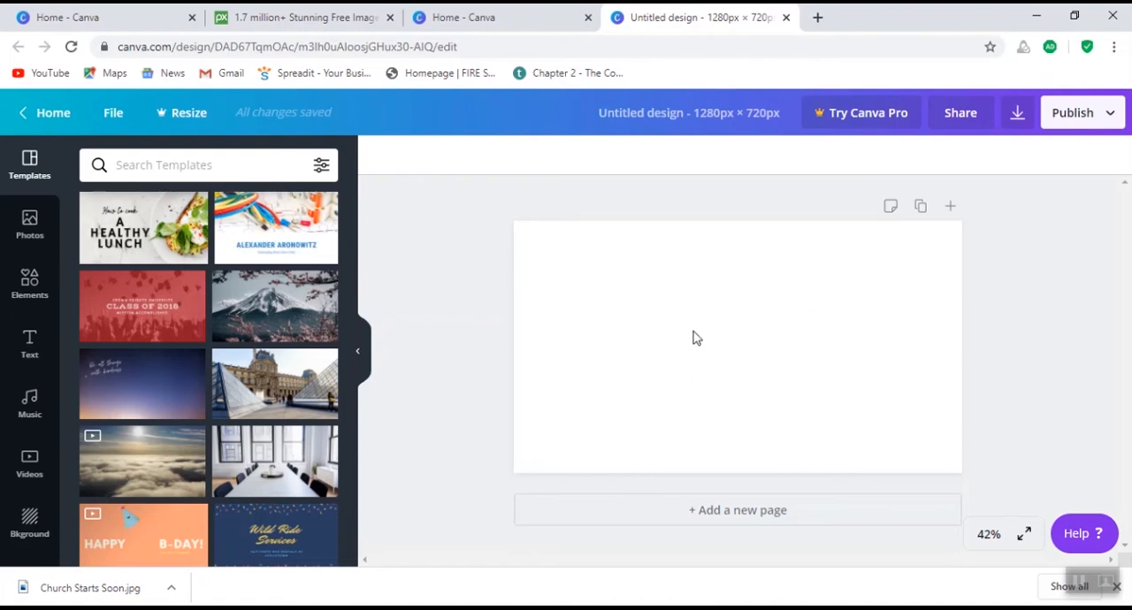
# - Search the photo library for "church"
pyautogui.click(196, 164)
pyautogui.click(27, 230)
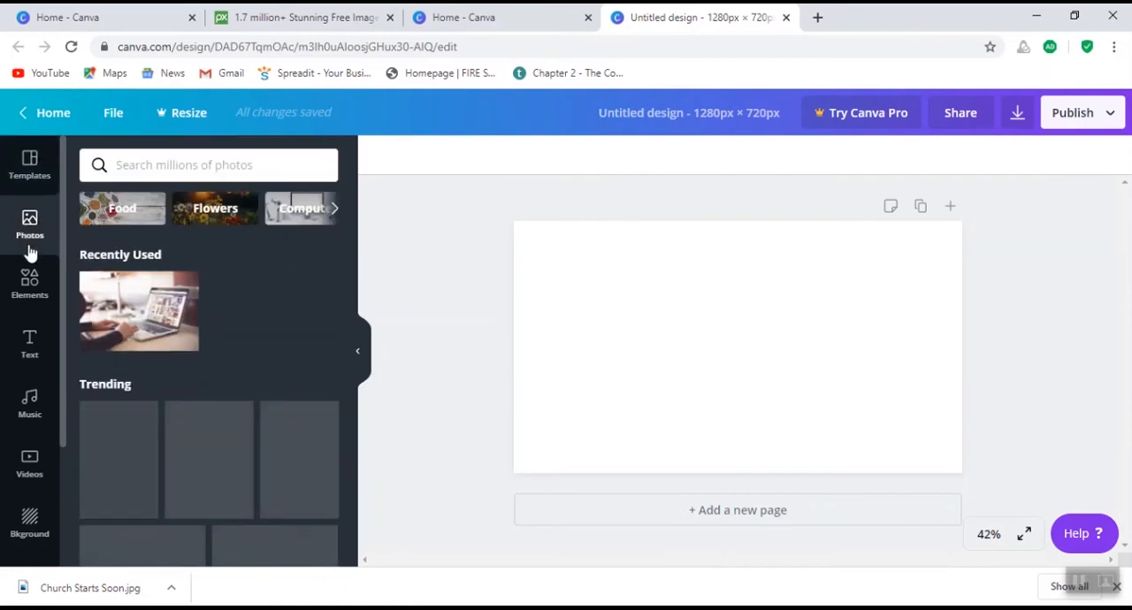
pyautogui.click(185, 165)
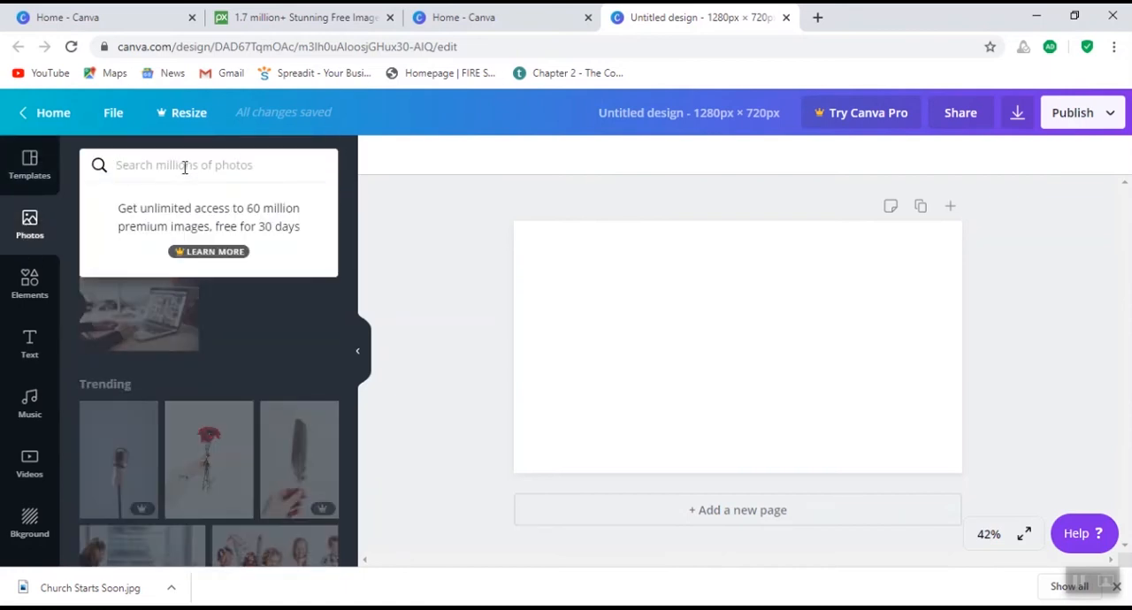
pyautogui.write('church')
pyautogui.press('BackSpace')
pyautogui.press('BackSpace')
pyautogui.press('BackSpace')
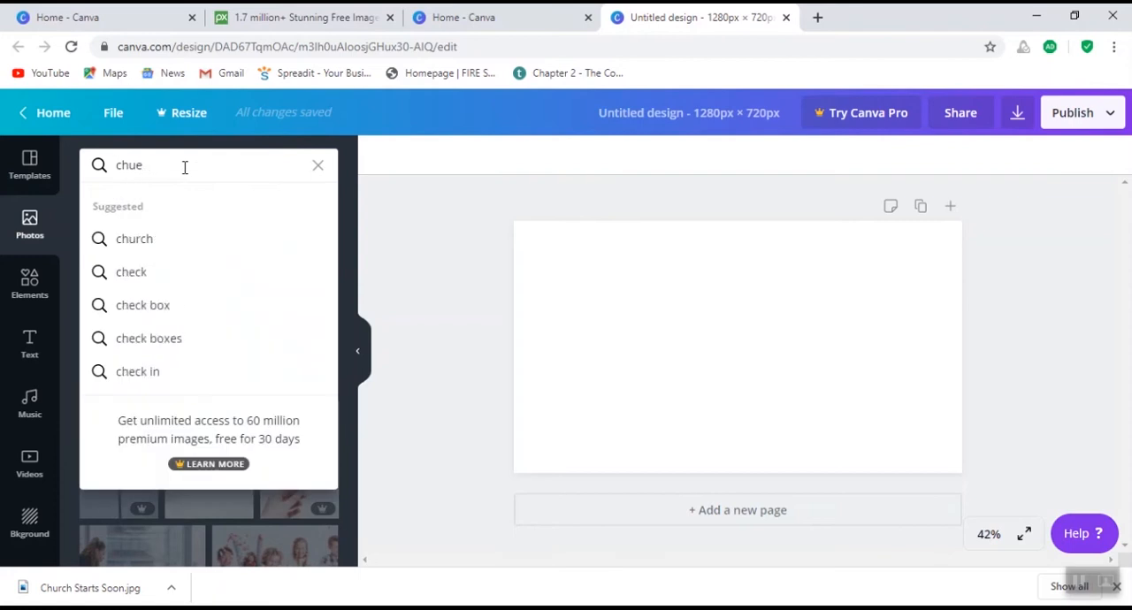
pyautogui.write('rch')
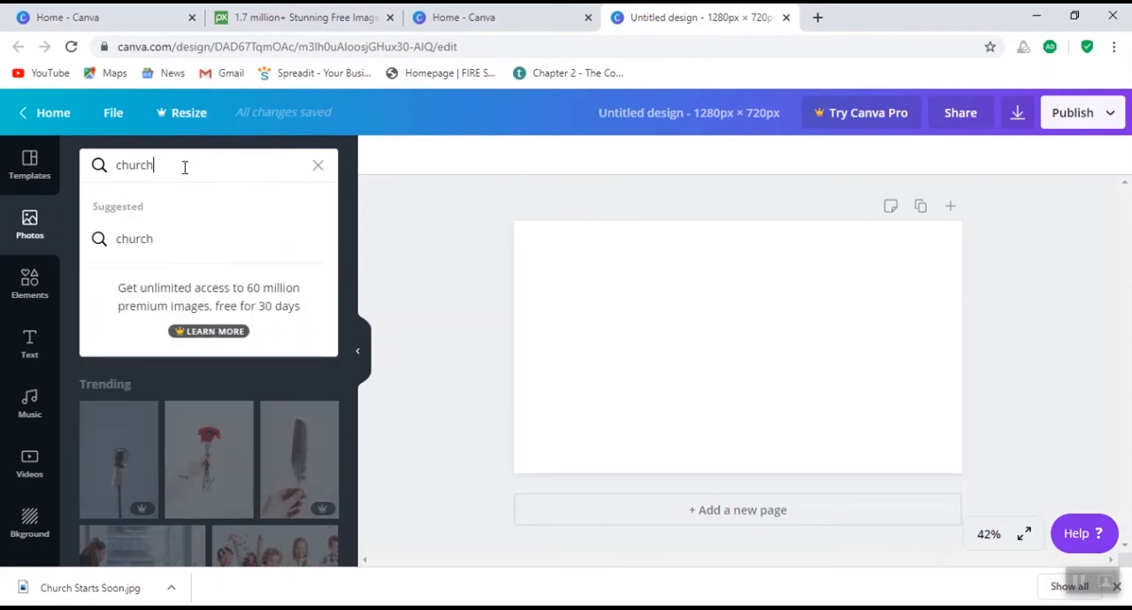
pyautogui.press('Return')
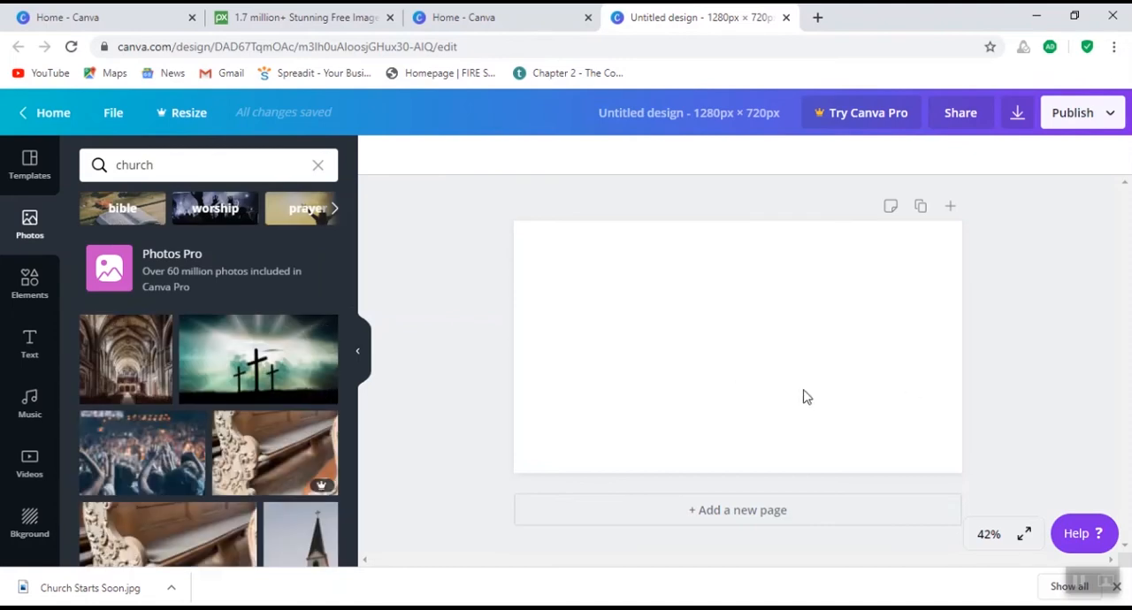
# - Add the free church interior photo with the pews and central aisle, and stretch it to cover the whole page
pyautogui.scroll(-4, 148, 380)
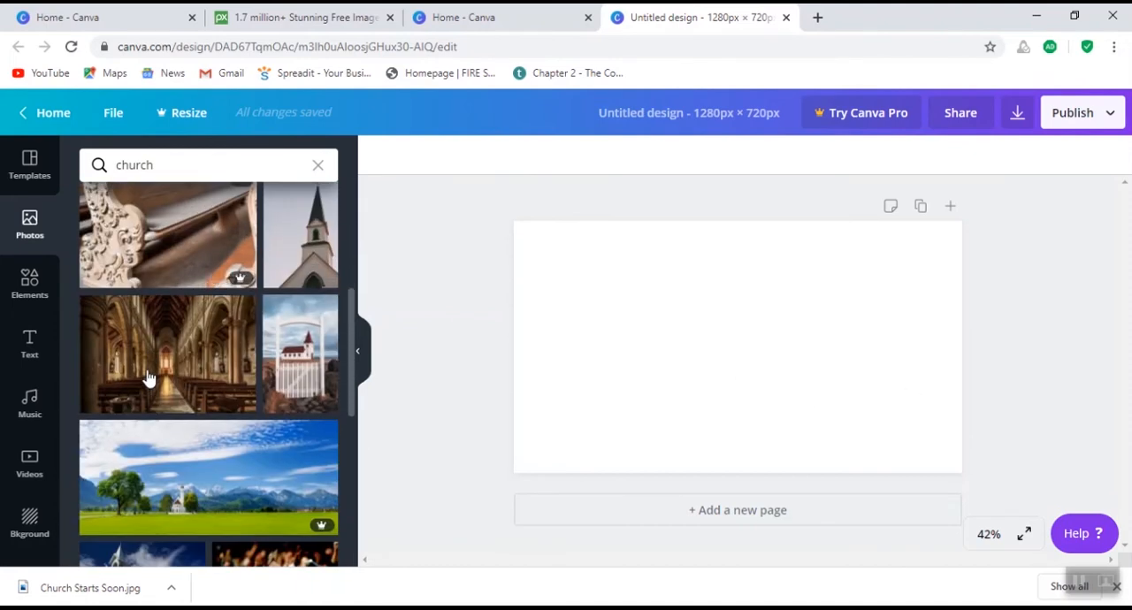
pyautogui.click(199, 374)
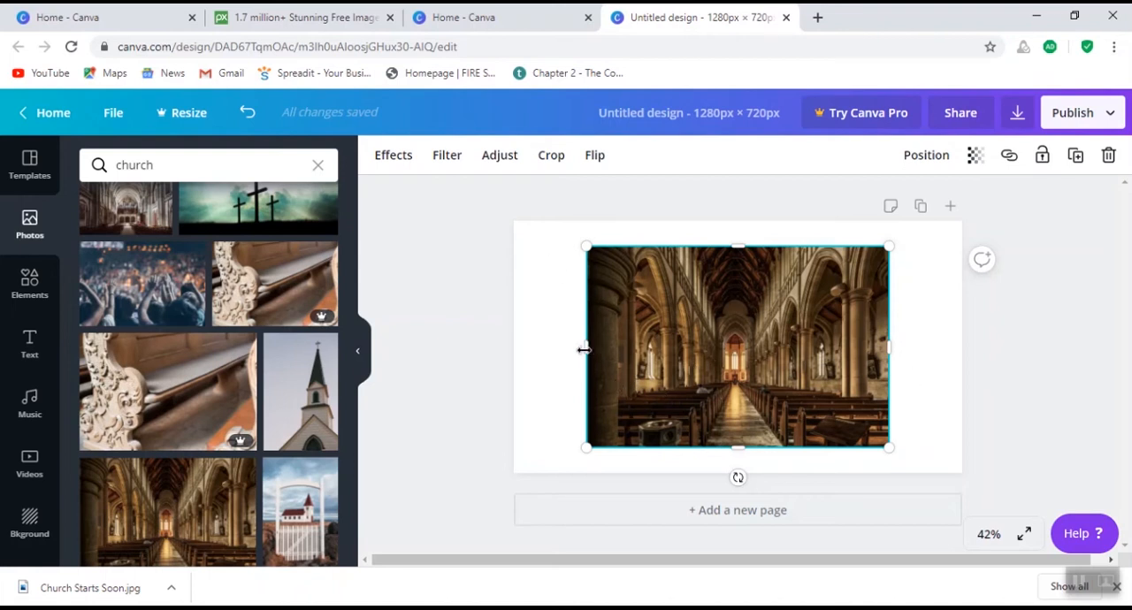
pyautogui.moveTo(584, 354); pyautogui.dragTo(514, 362)
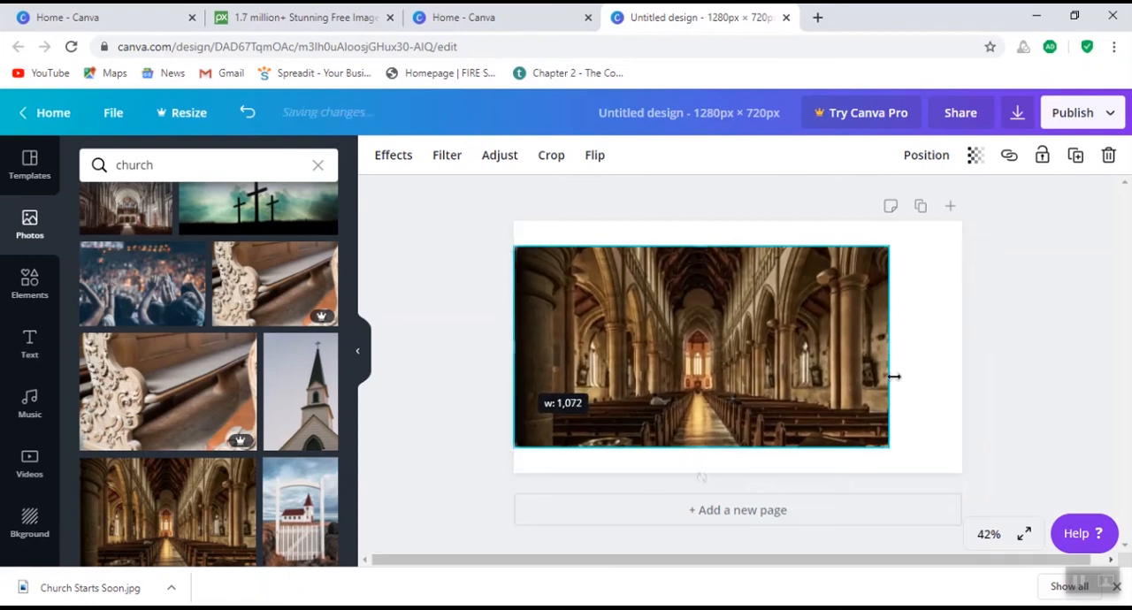
pyautogui.moveTo(888, 347); pyautogui.dragTo(962, 345)
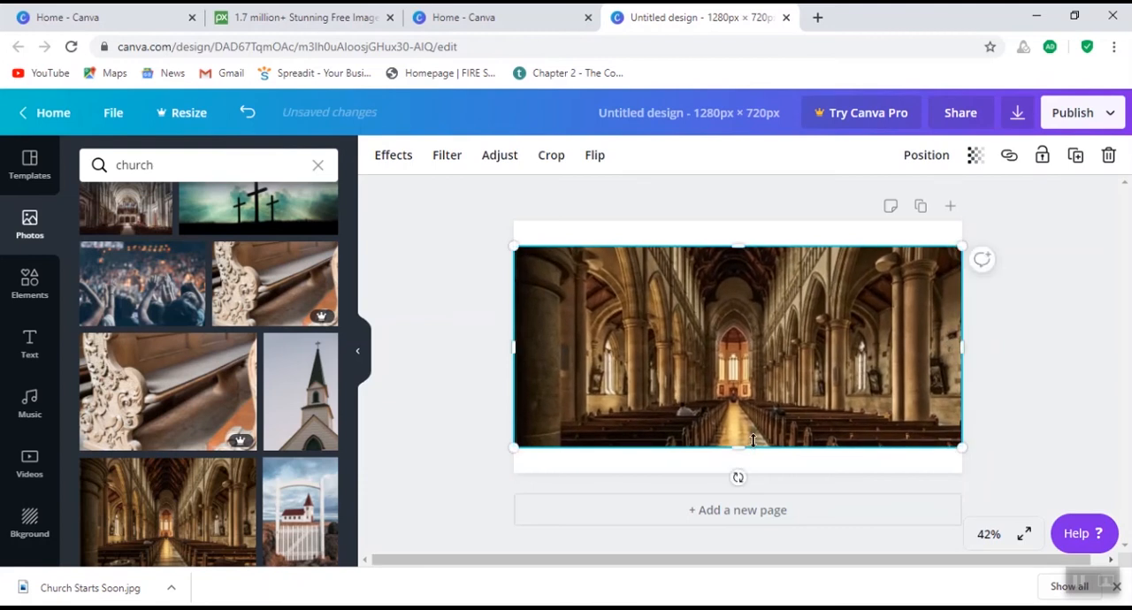
pyautogui.moveTo(745, 449); pyautogui.dragTo(746, 474)
pyautogui.moveTo(738, 255); pyautogui.dragTo(744, 227)
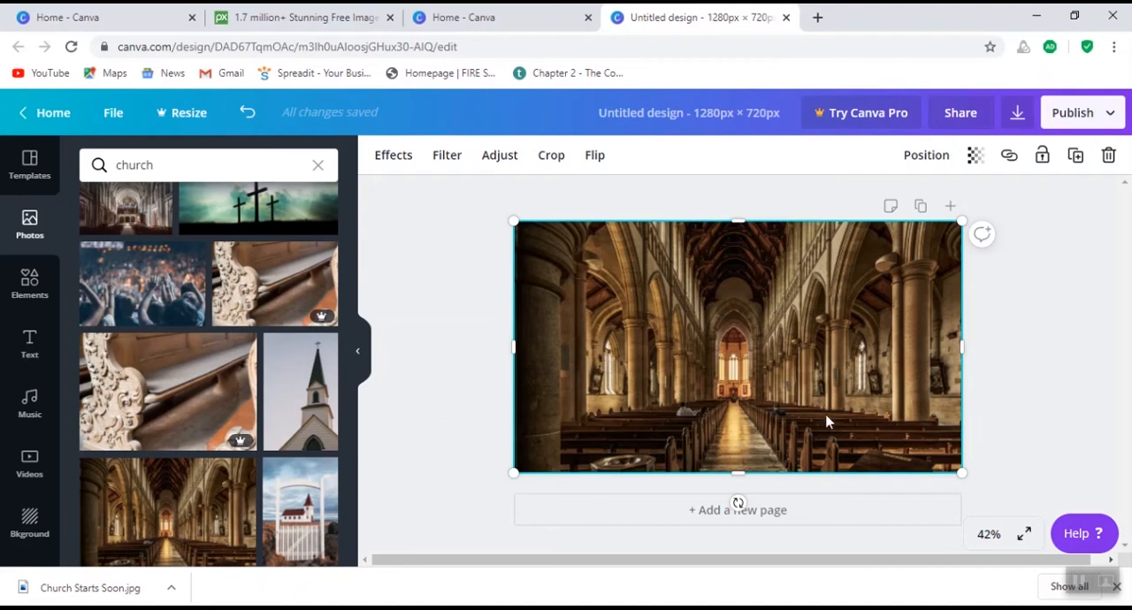
# - Add a square from the basic shapes on top of the church photo
pyautogui.click(29, 287)
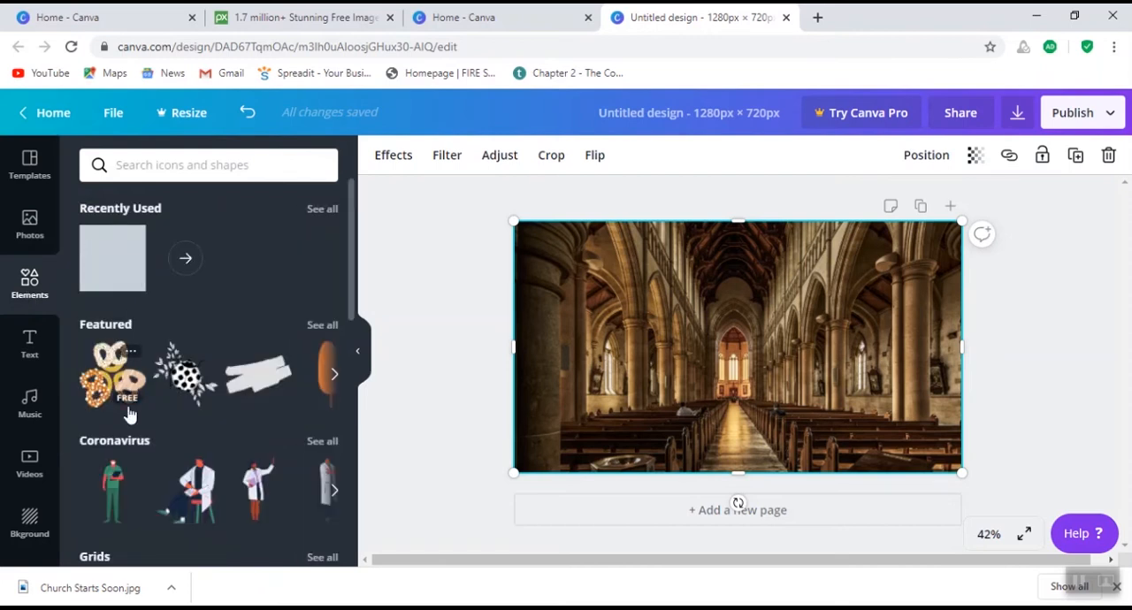
pyautogui.scroll(-4, 162, 363)
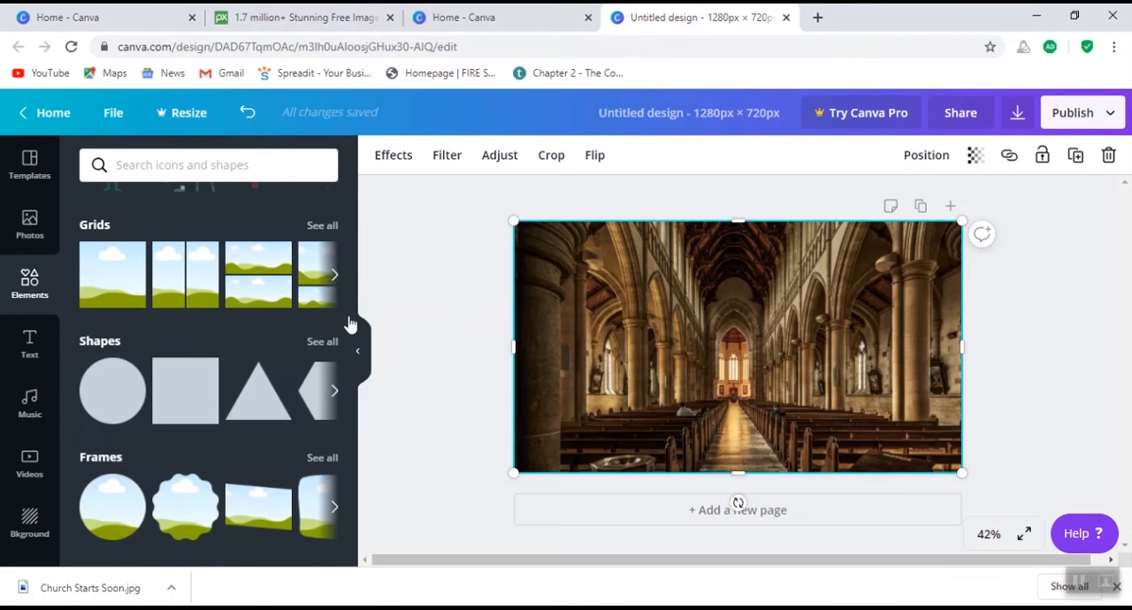
pyautogui.scroll(-2, 248, 449)
pyautogui.scroll(1, 244, 453)
pyautogui.scroll(1, 124, 354)
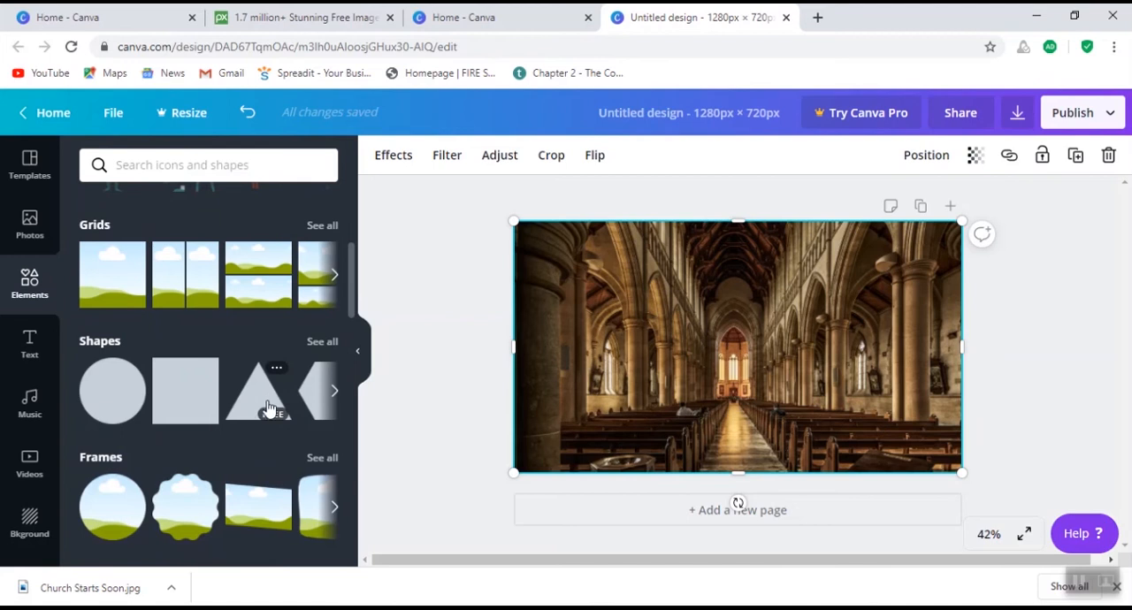
pyautogui.click(180, 391)
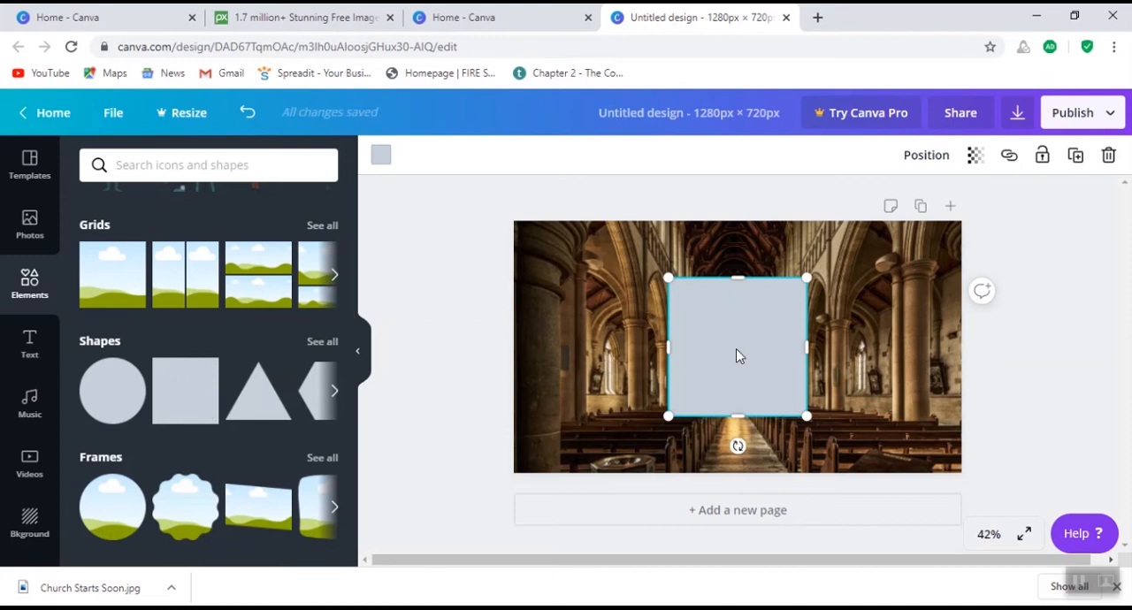
# - Stretch the square to the page edges so it covers the whole church photo
pyautogui.moveTo(668, 346); pyautogui.dragTo(514, 347)
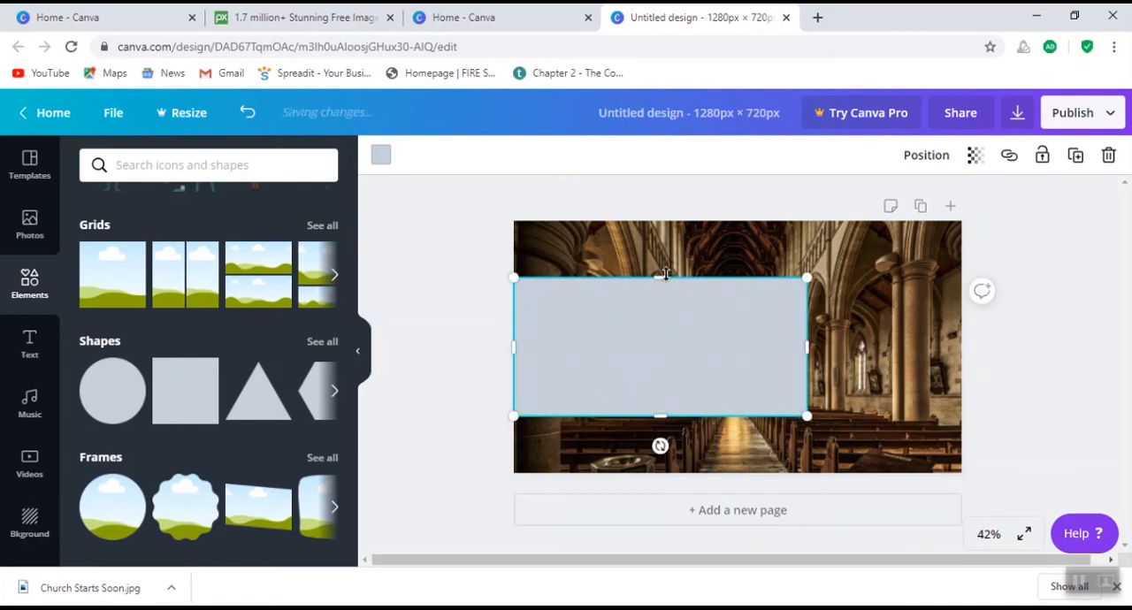
pyautogui.moveTo(665, 267); pyautogui.dragTo(679, 221)
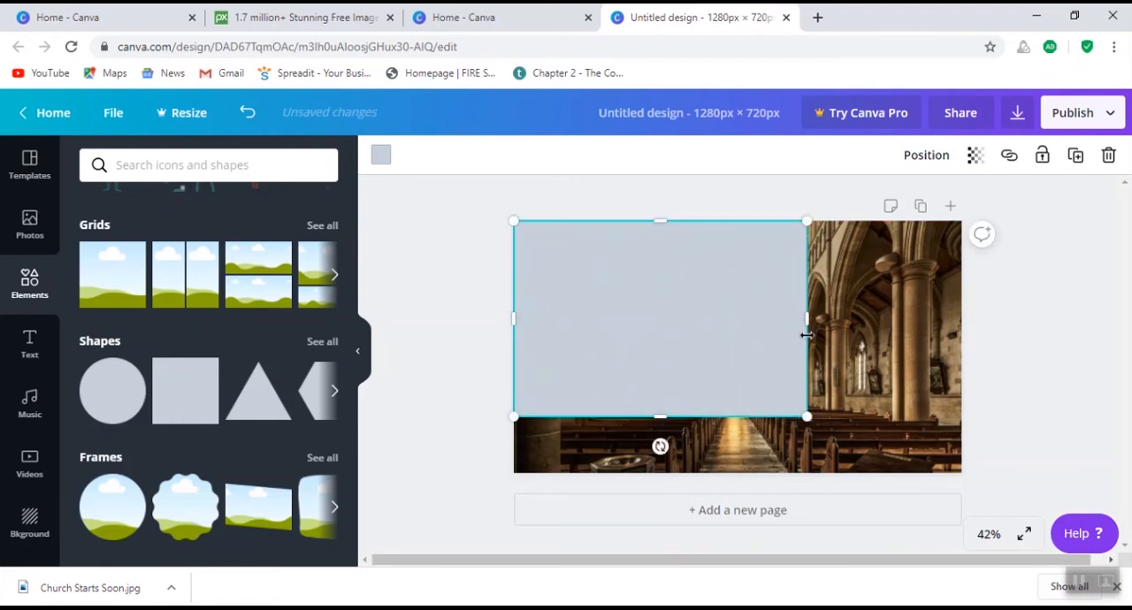
pyautogui.moveTo(808, 324); pyautogui.dragTo(947, 339)
pyautogui.moveTo(741, 417); pyautogui.dragTo(744, 471)
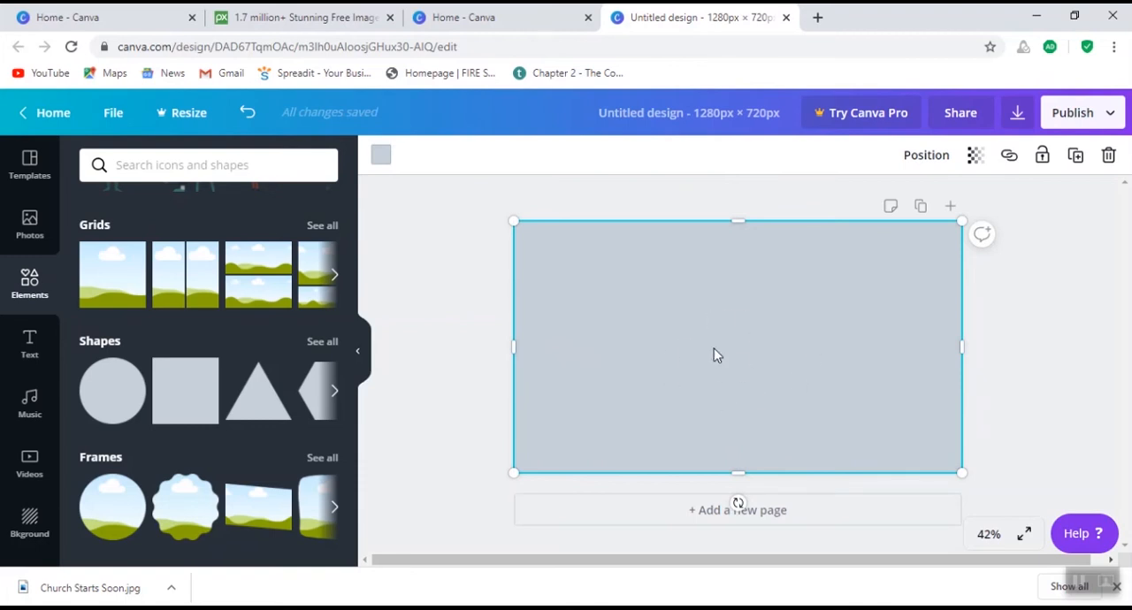
# - Change the full-page rectangle's fill to black from the default colors
pyautogui.click(381, 156)
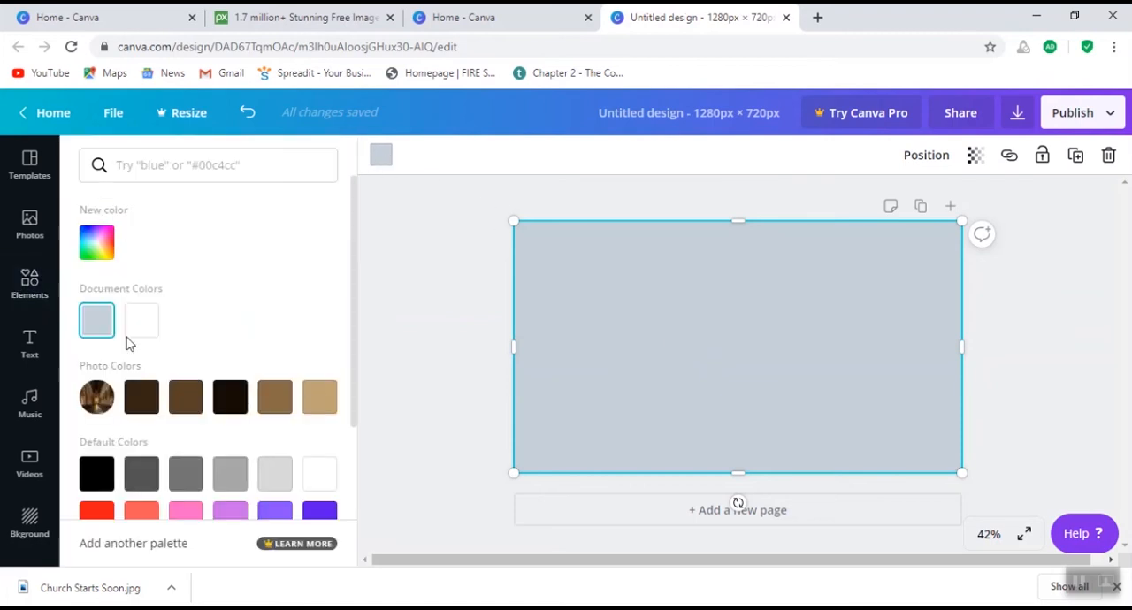
pyautogui.scroll(-2, 213, 301)
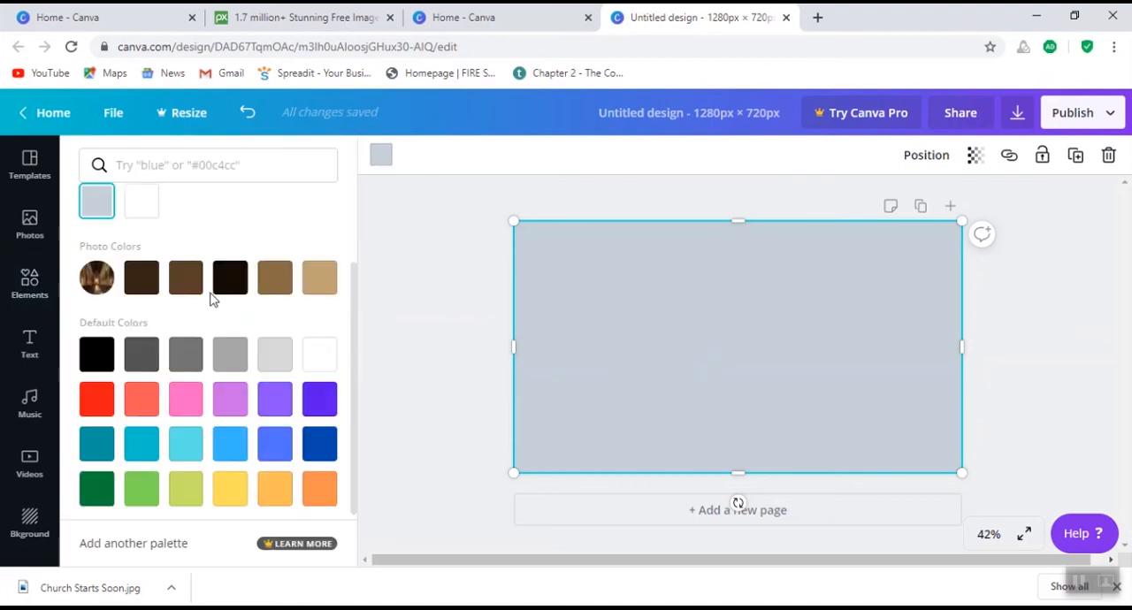
pyautogui.click(95, 354)
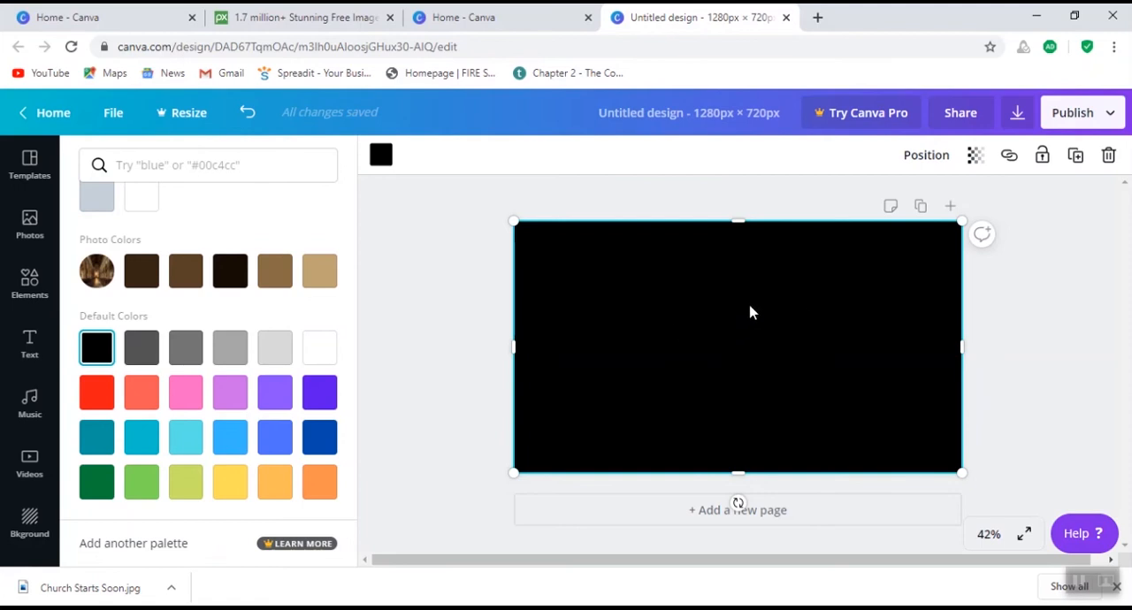
# - Set the black overlay's transparency to 66 so the church photo shows through darkened
pyautogui.click(975, 157)
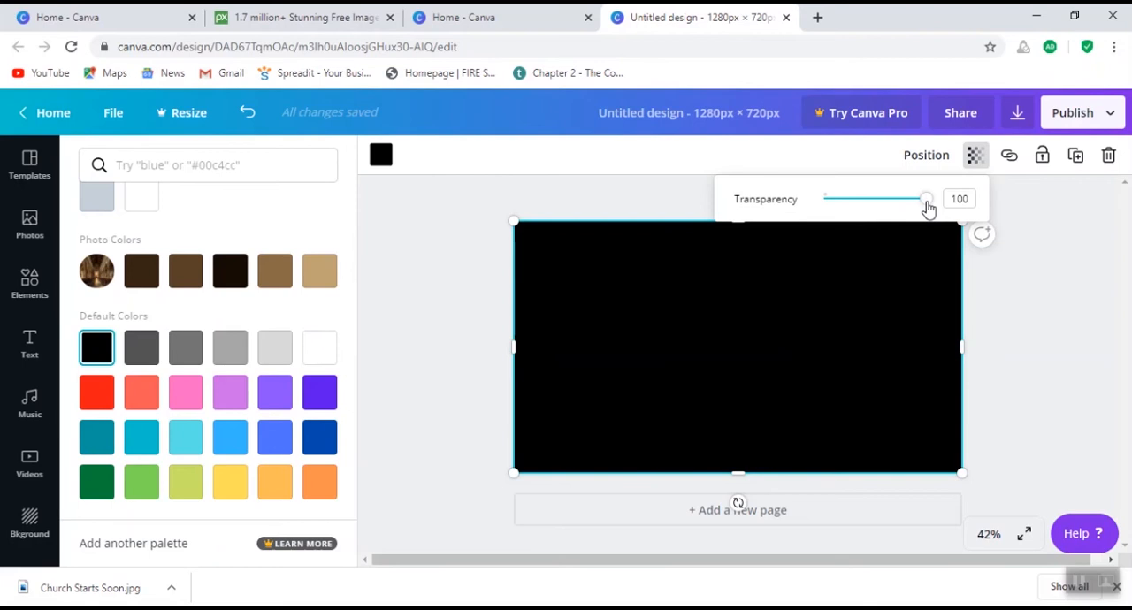
pyautogui.moveTo(927, 208); pyautogui.dragTo(800, 218)
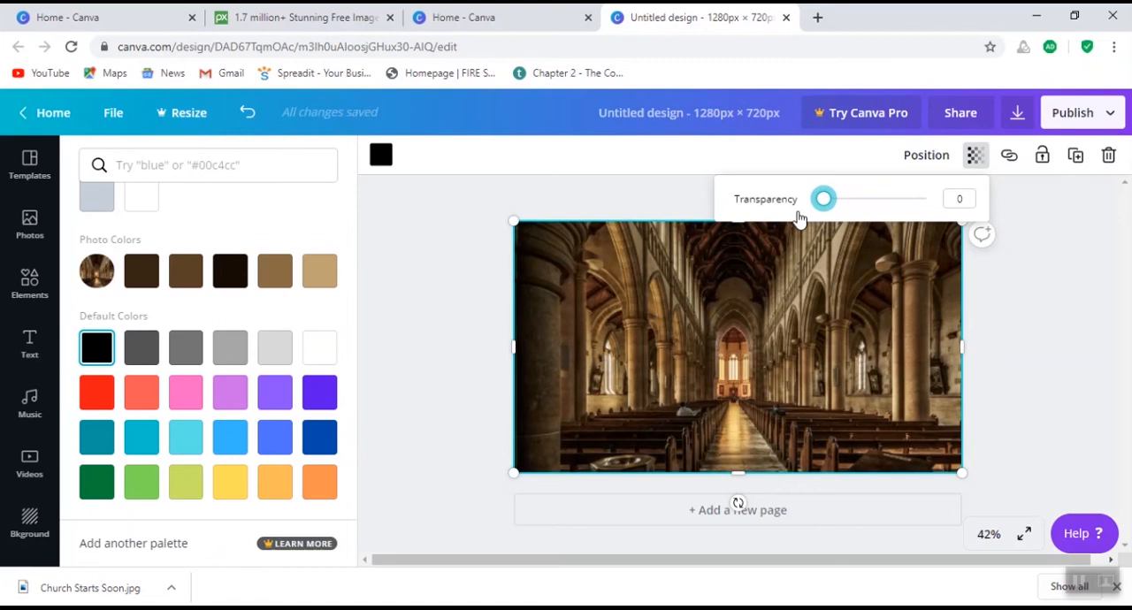
pyautogui.moveTo(818, 204); pyautogui.dragTo(887, 215)
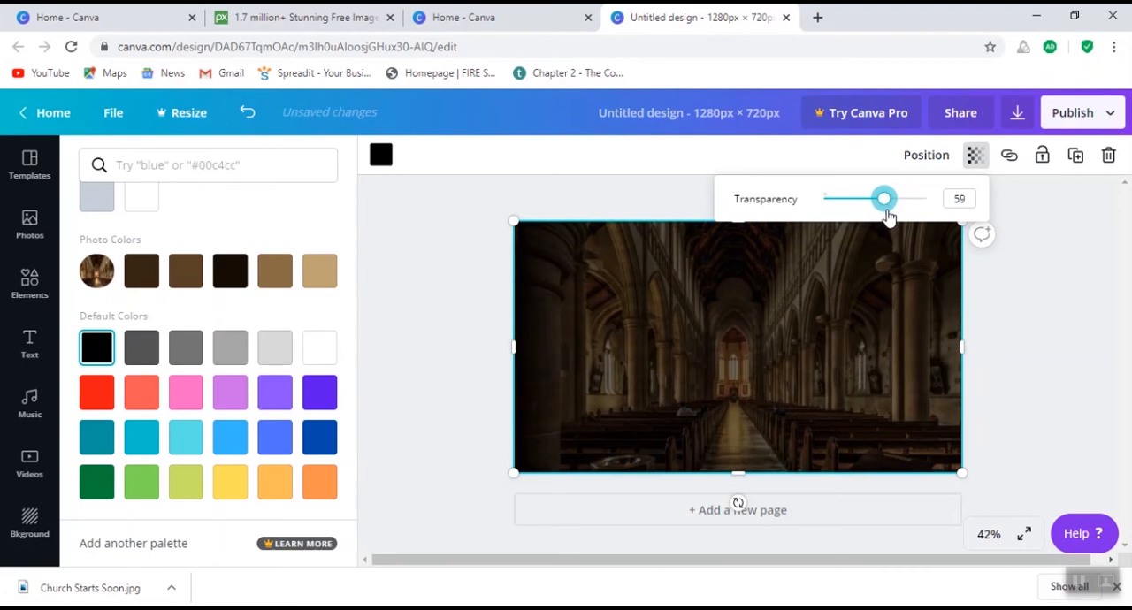
pyautogui.click(743, 355)
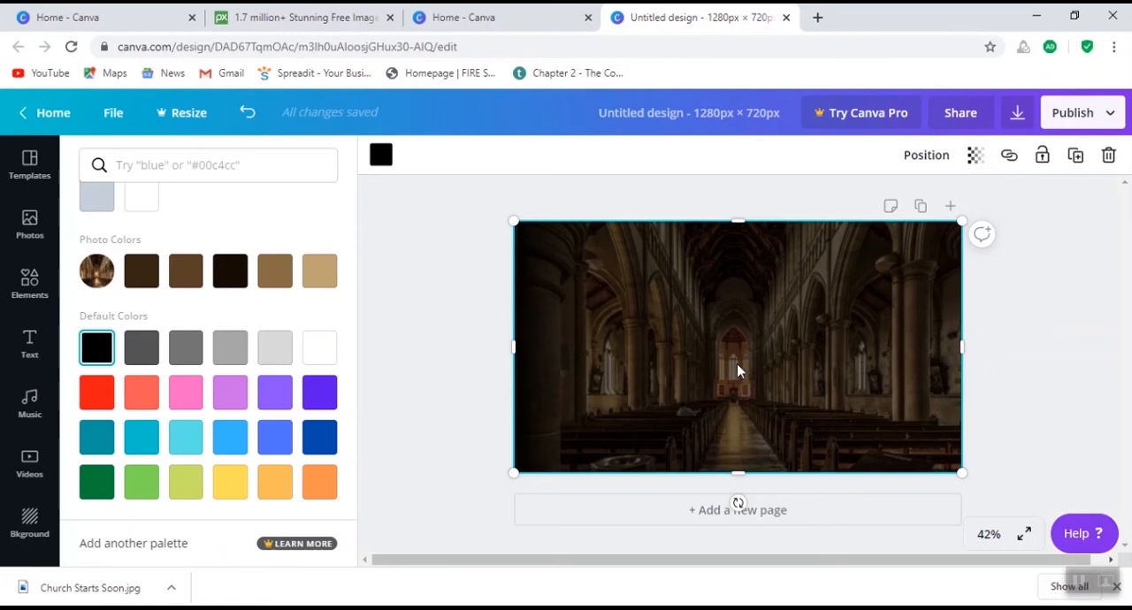
pyautogui.click(974, 162)
pyautogui.moveTo(883, 199); pyautogui.dragTo(896, 205)
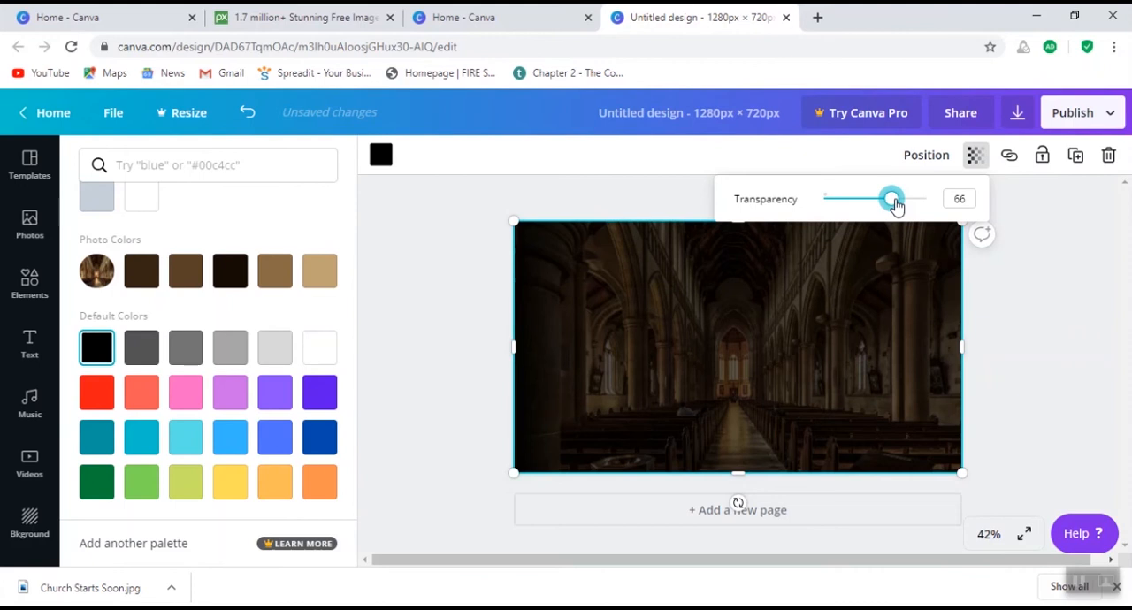
pyautogui.click(744, 354)
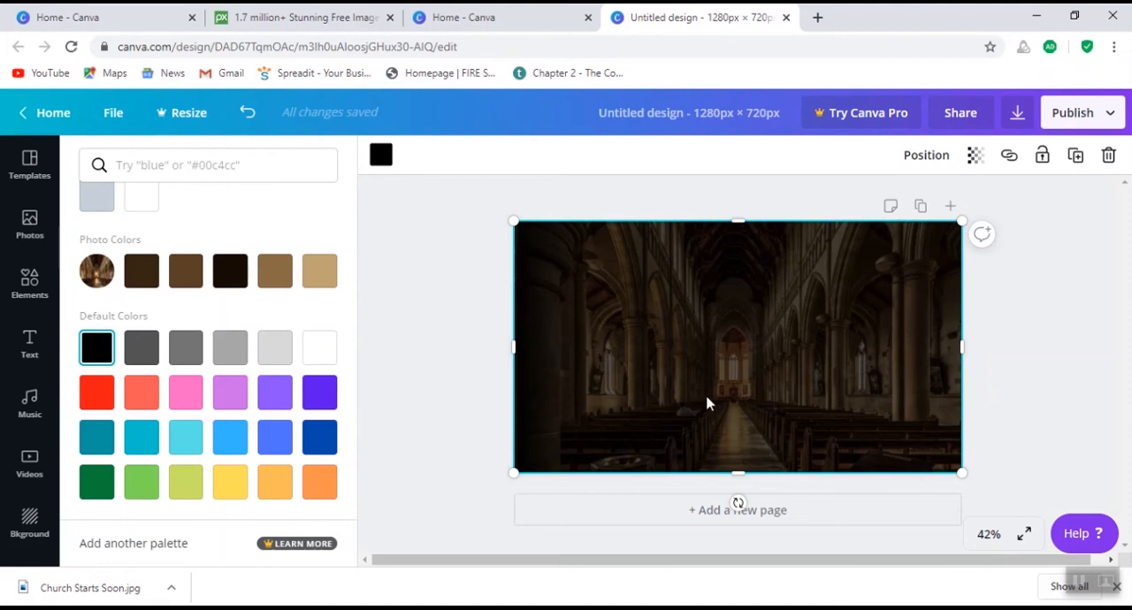
# - Add the "Cheers to the New Year" font combination and move it to the upper middle of the page
pyautogui.click(32, 352)
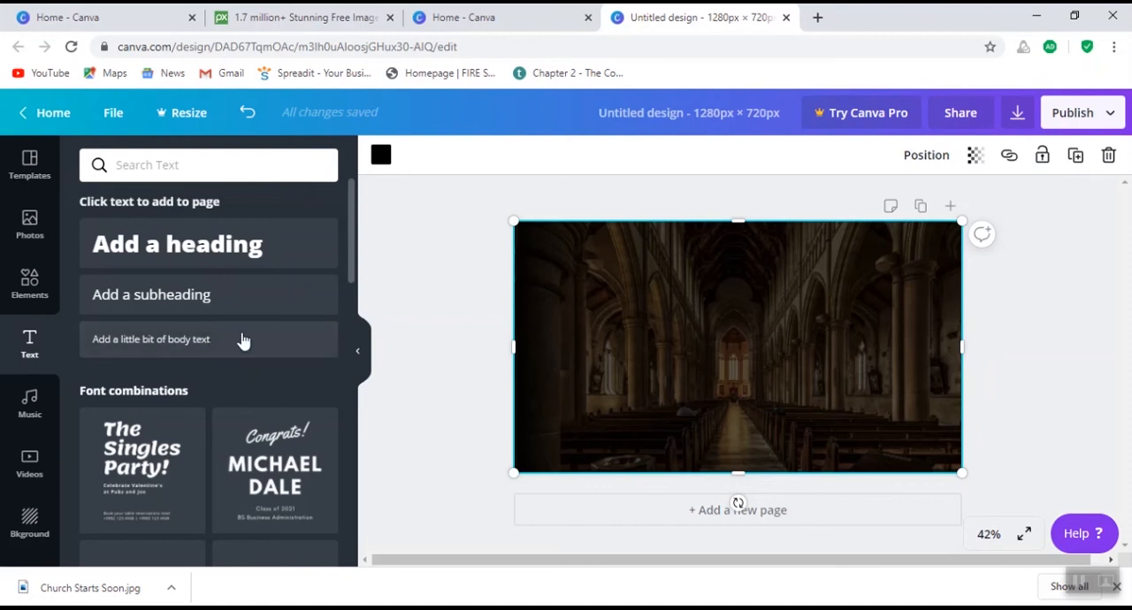
pyautogui.scroll(-2, 212, 350)
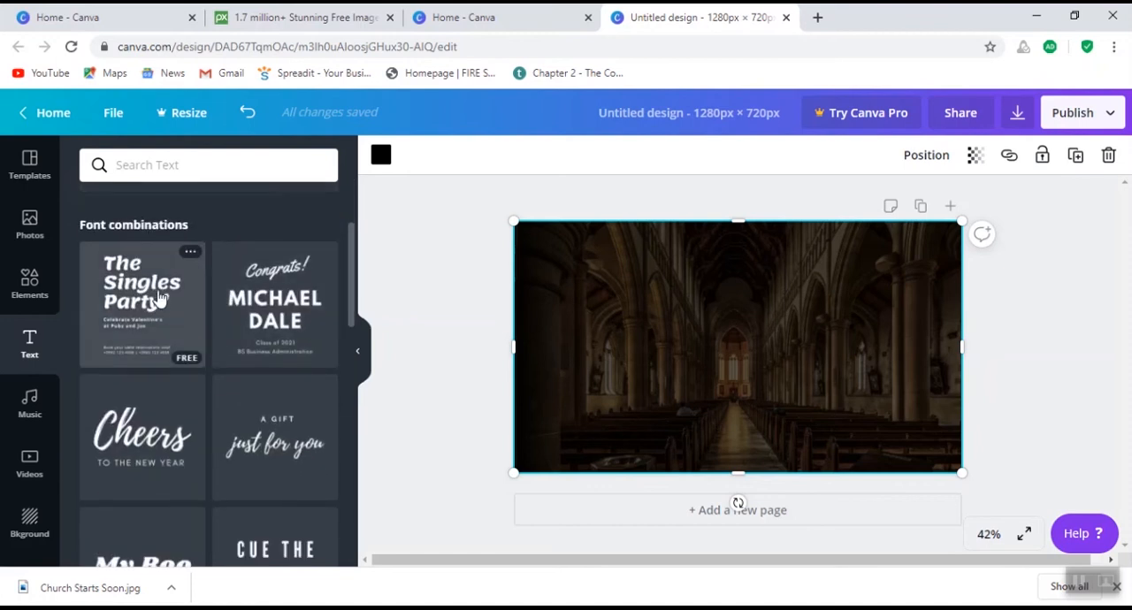
pyautogui.scroll(-1, 203, 375)
pyautogui.scroll(-9, 209, 450)
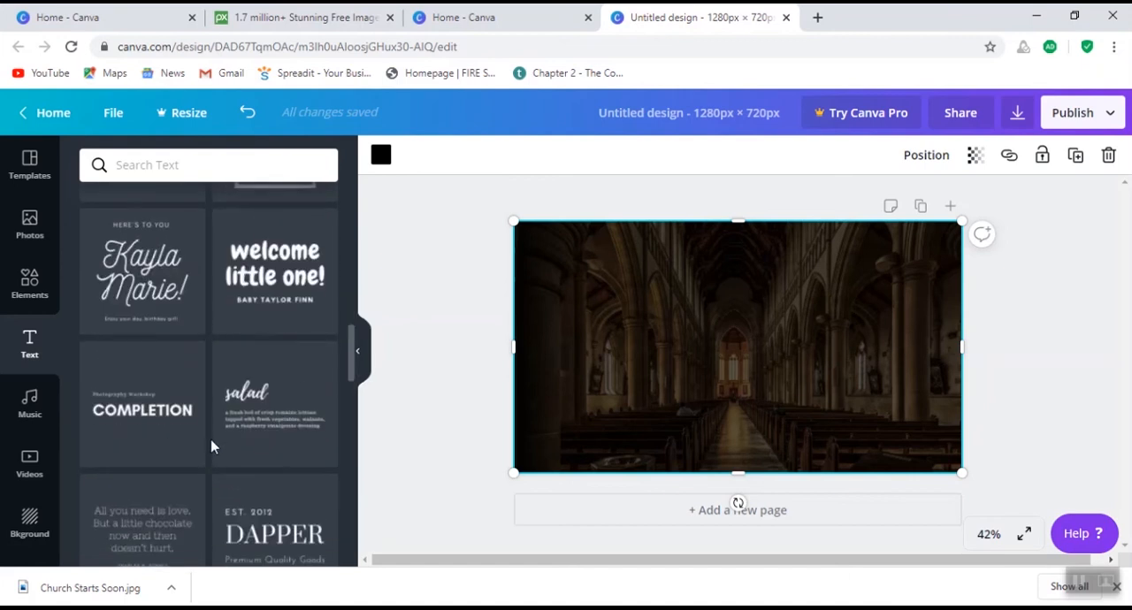
pyautogui.scroll(-4, 211, 447)
pyautogui.scroll(7, 211, 446)
pyautogui.scroll(5, 212, 447)
pyautogui.scroll(-3, 212, 447)
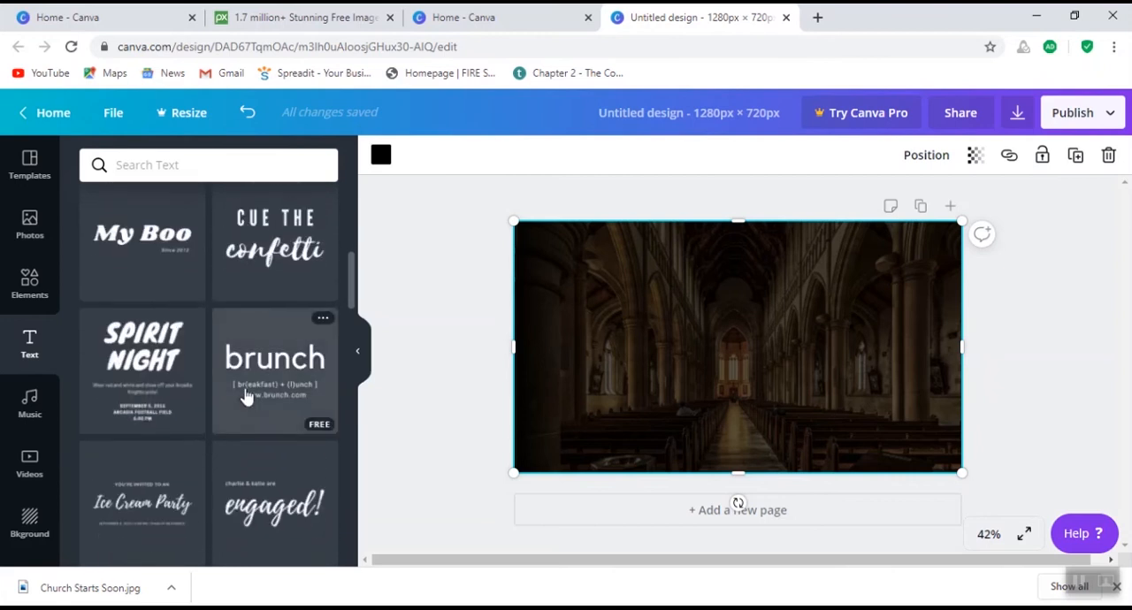
pyautogui.scroll(5, 248, 396)
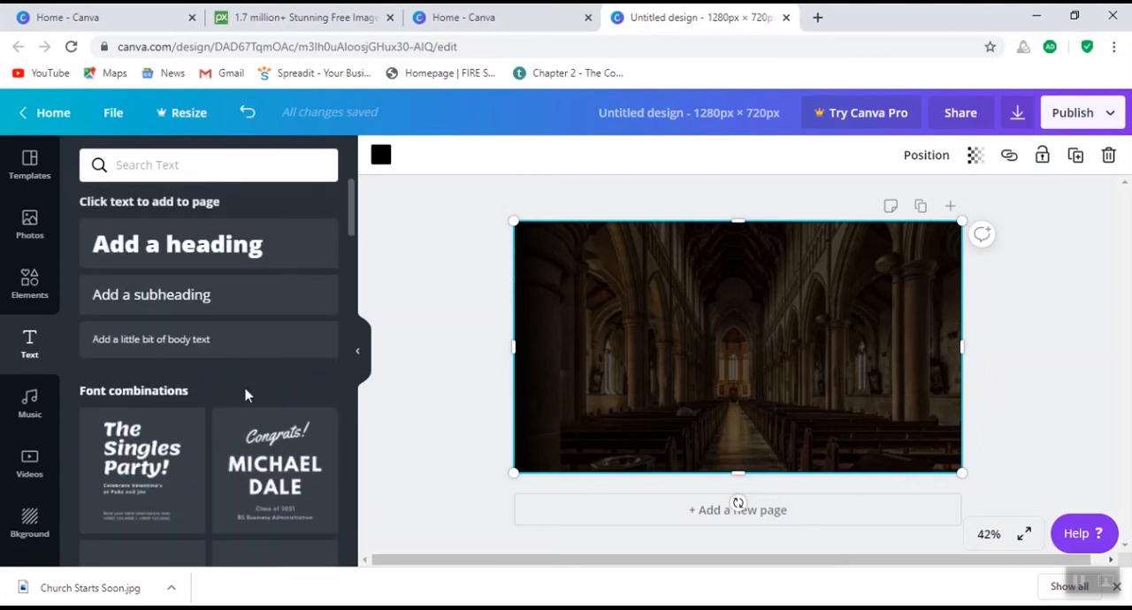
pyautogui.scroll(-3, 246, 396)
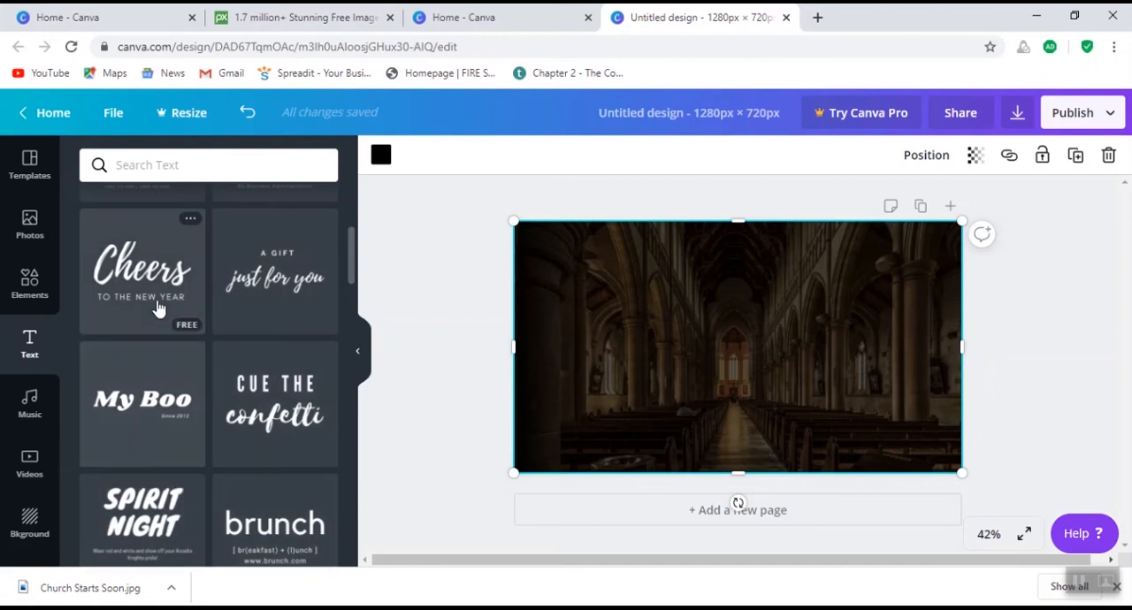
pyautogui.scroll(2, 144, 278)
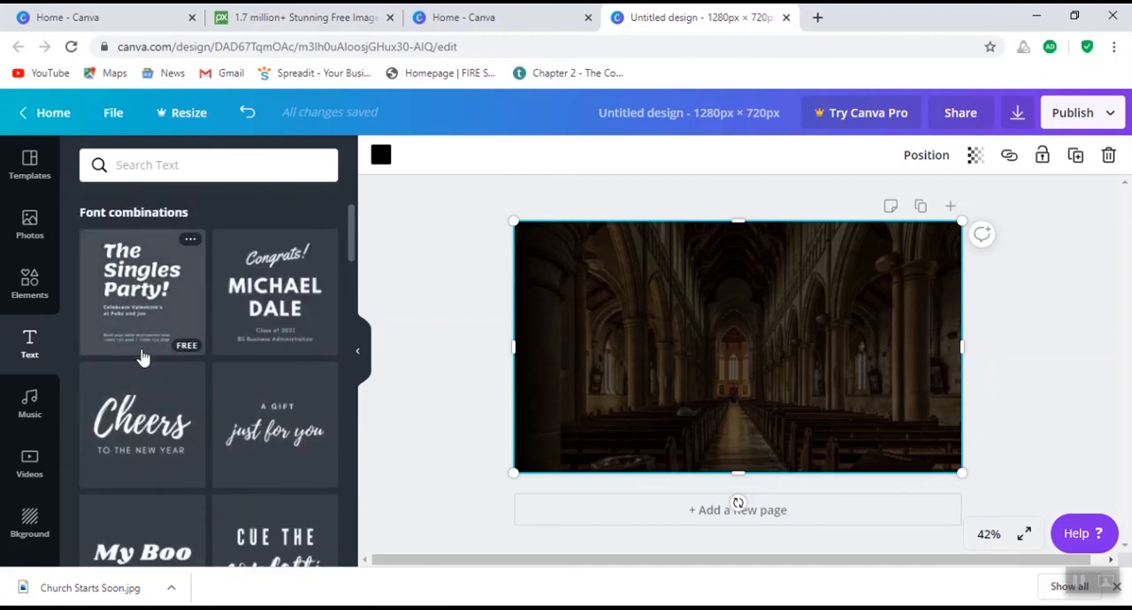
pyautogui.scroll(-2, 141, 353)
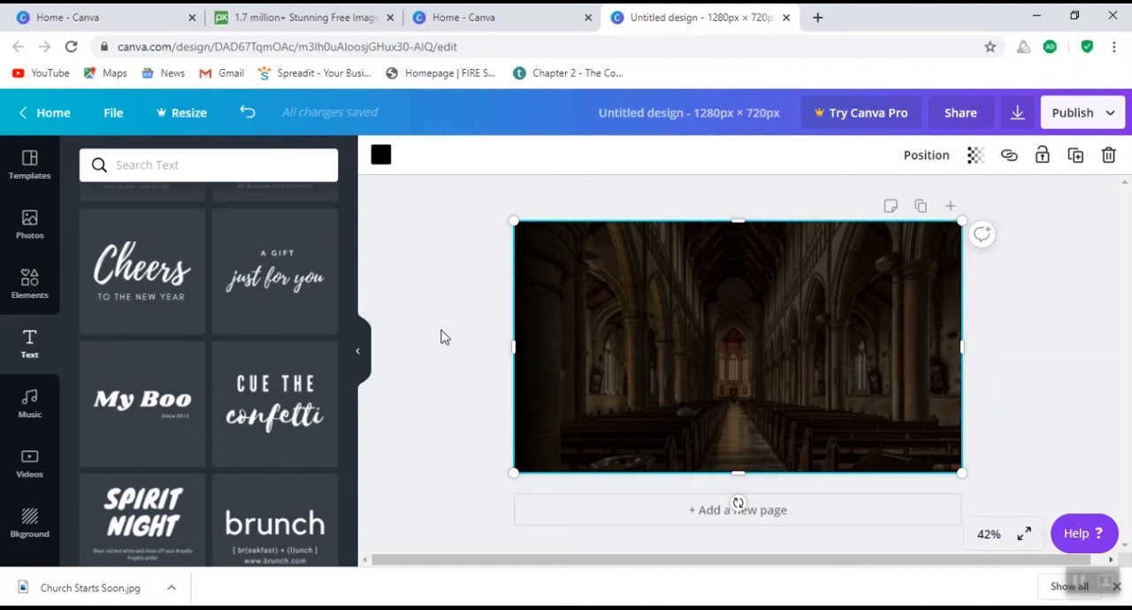
pyautogui.click(139, 294)
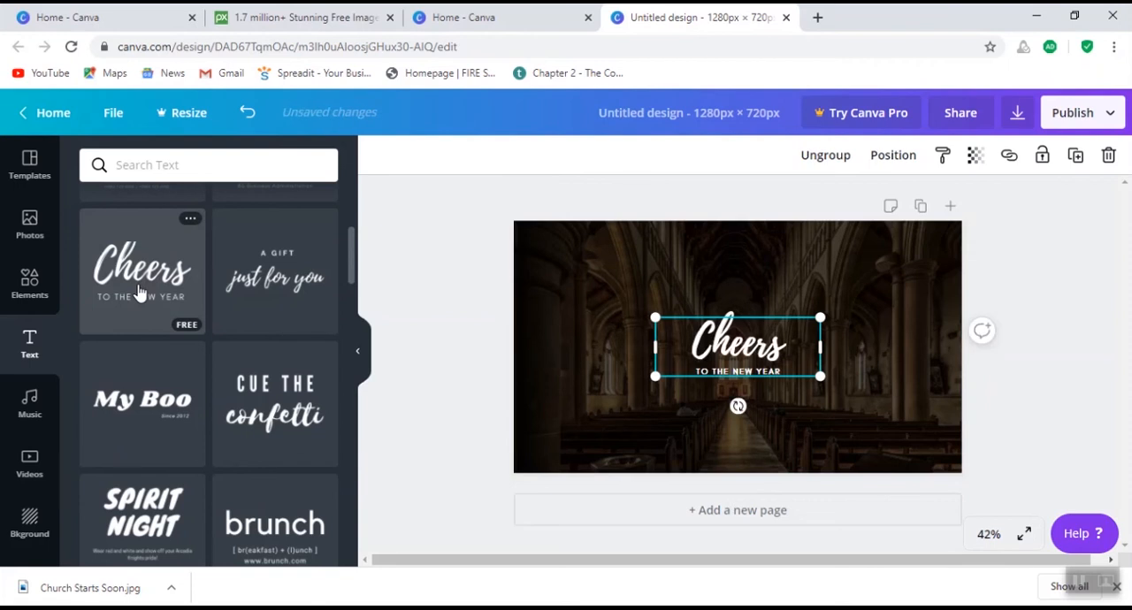
pyautogui.moveTo(736, 352); pyautogui.dragTo(734, 301)
# - Move the duplicate "Cheers to the New Year" text group down from the first one and delete both of its lines
pyautogui.click(751, 362)
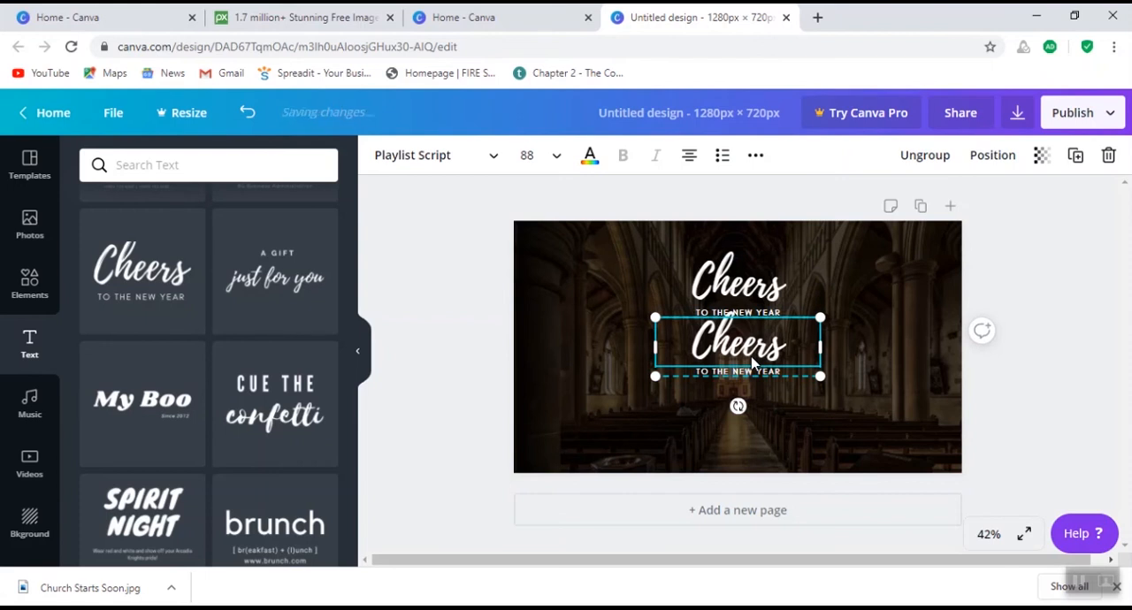
pyautogui.moveTo(754, 362); pyautogui.dragTo(743, 399)
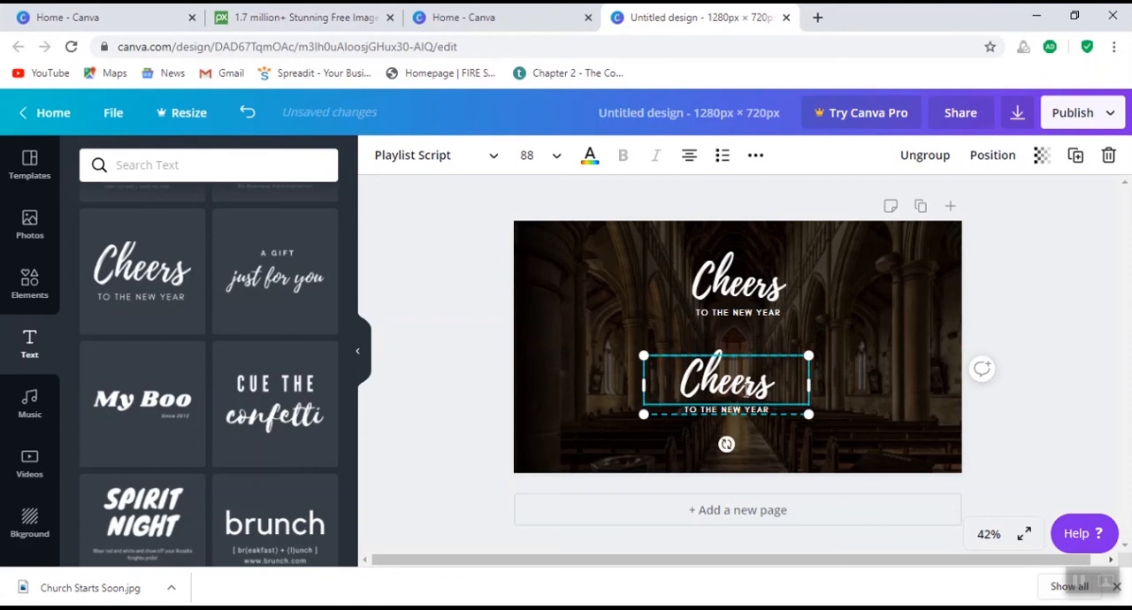
pyautogui.press('BackSpace')
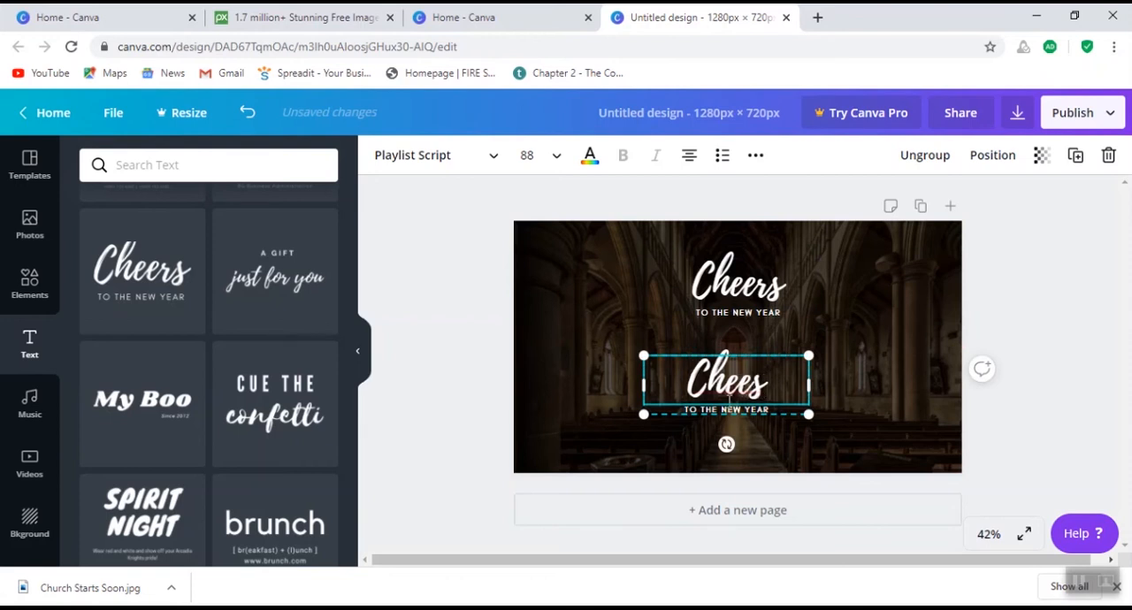
pyautogui.click(614, 386)
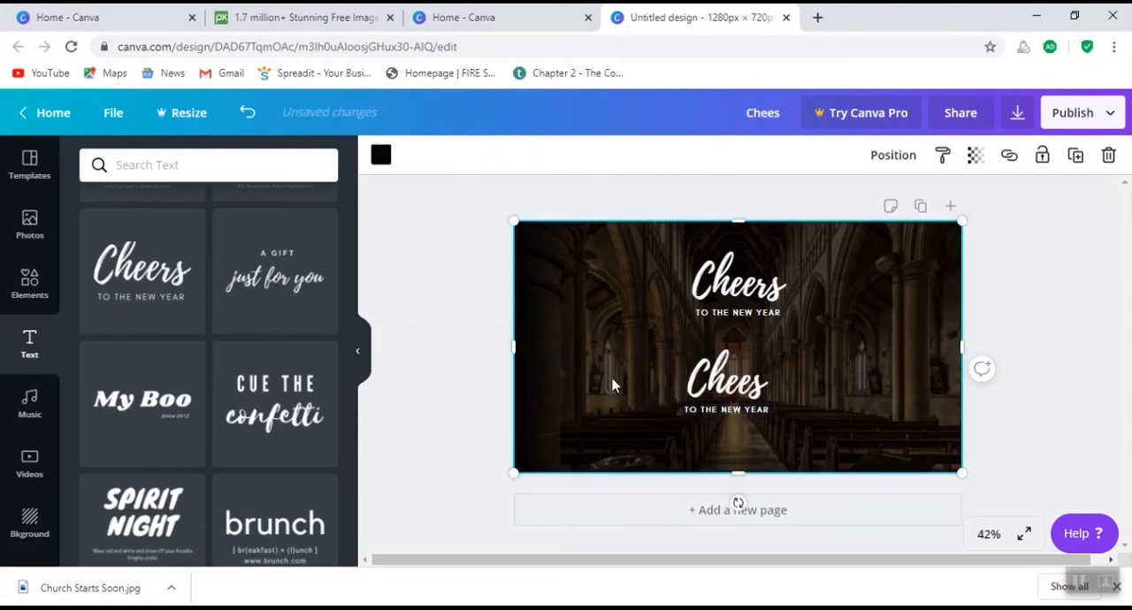
pyautogui.click(679, 402)
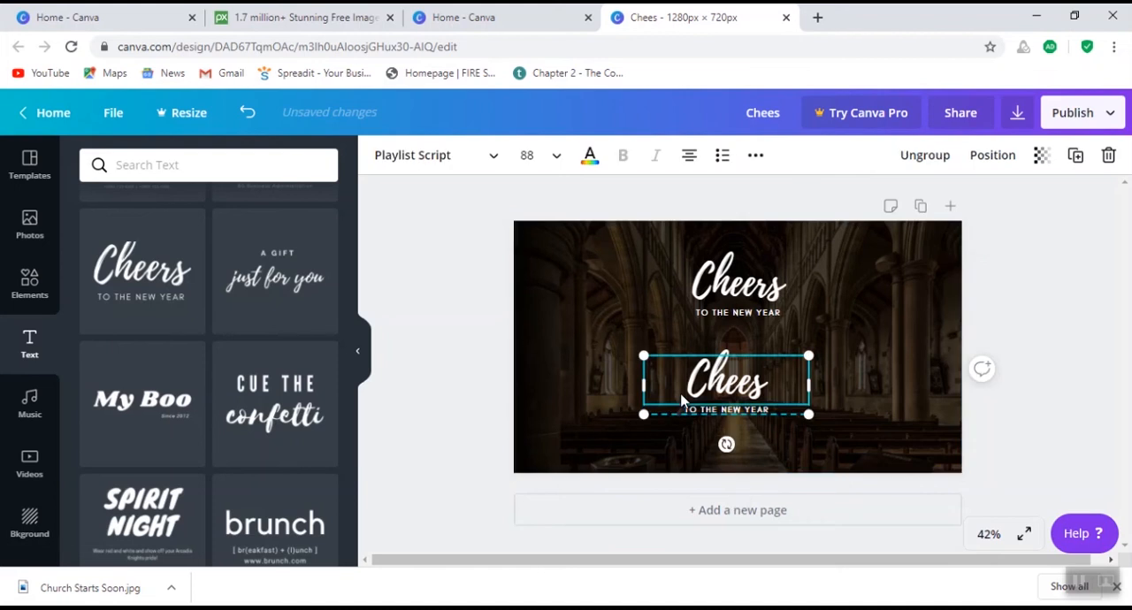
pyautogui.press('Delete')
pyautogui.click(678, 428)
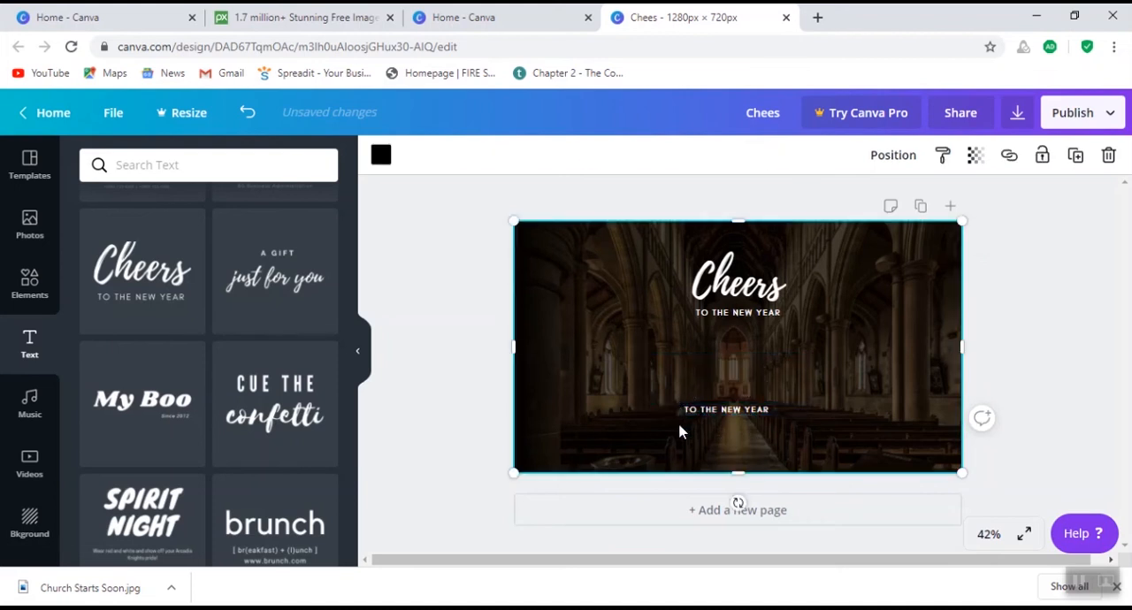
pyautogui.click(681, 413)
pyautogui.press('Delete')
pyautogui.click(669, 430)
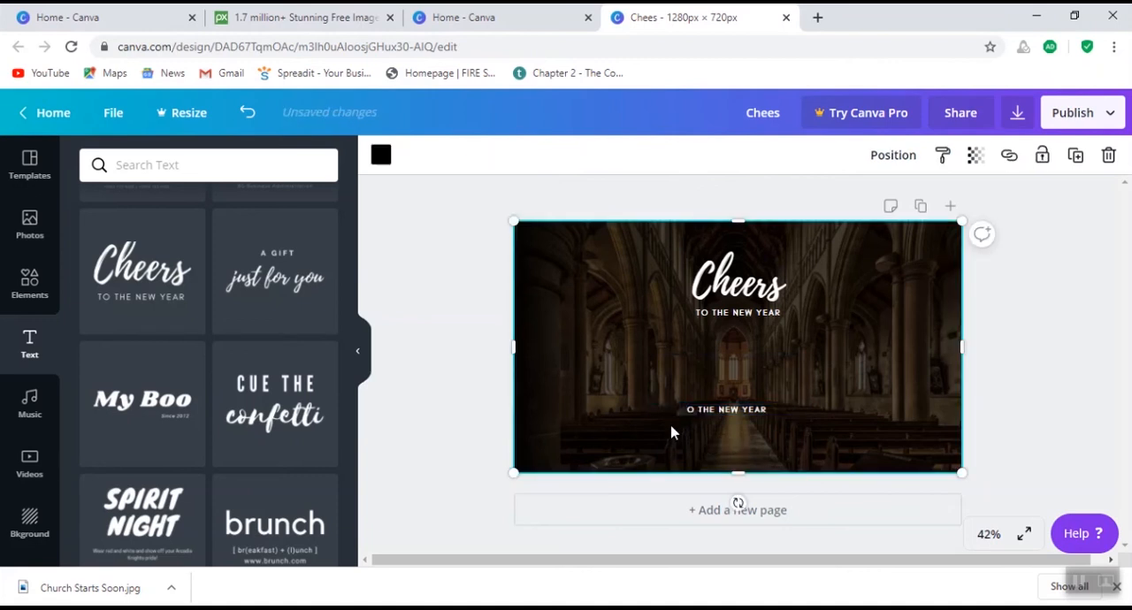
pyautogui.click(698, 411)
pyautogui.press('Delete')
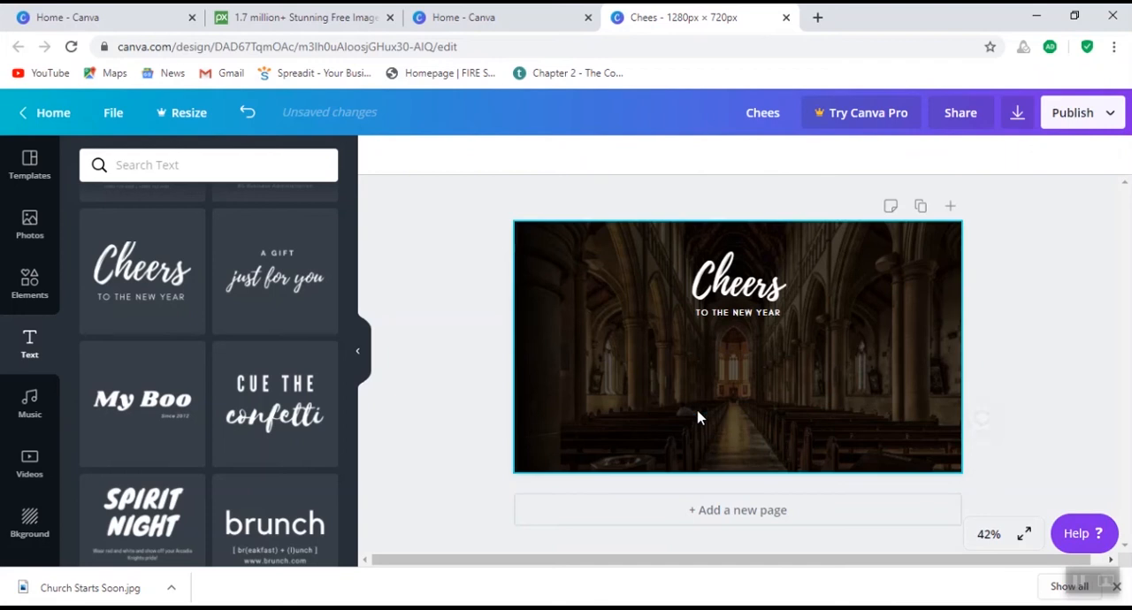
# - Move the "Cheers" text group down to the middle of the page and replace "Cheers" with "Welcome to Church"
pyautogui.click(742, 292)
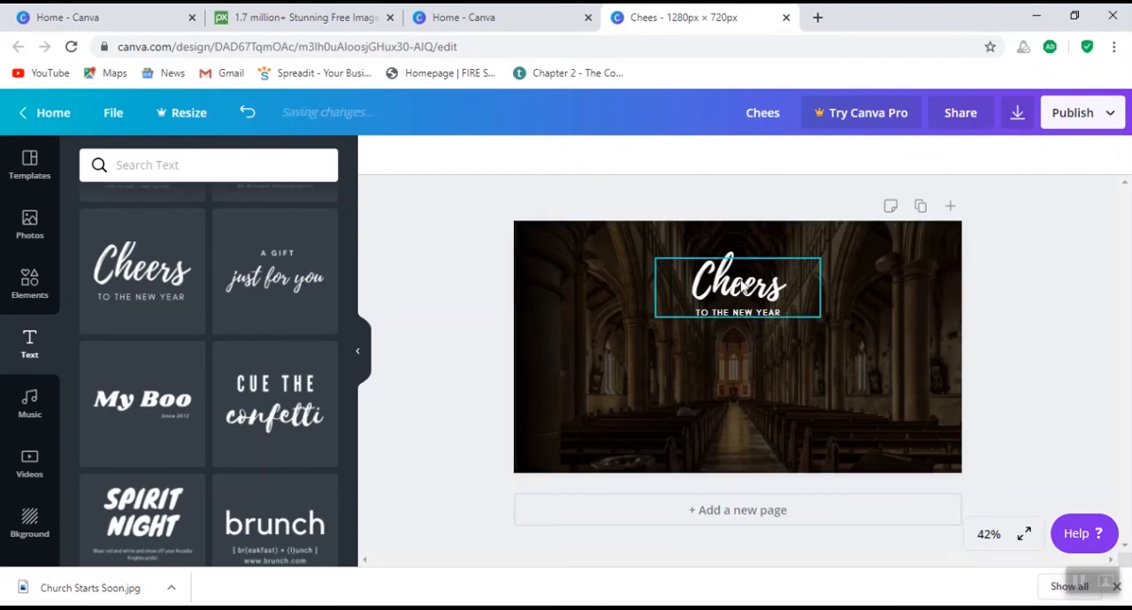
pyautogui.moveTo(743, 292); pyautogui.dragTo(736, 357)
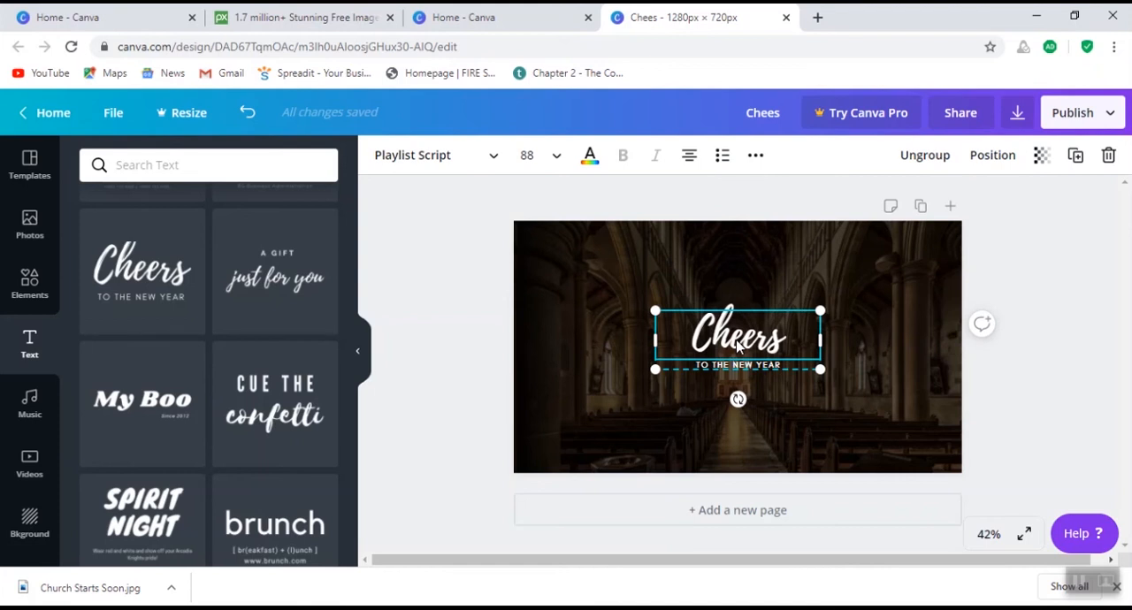
pyautogui.doubleClick(737, 345)
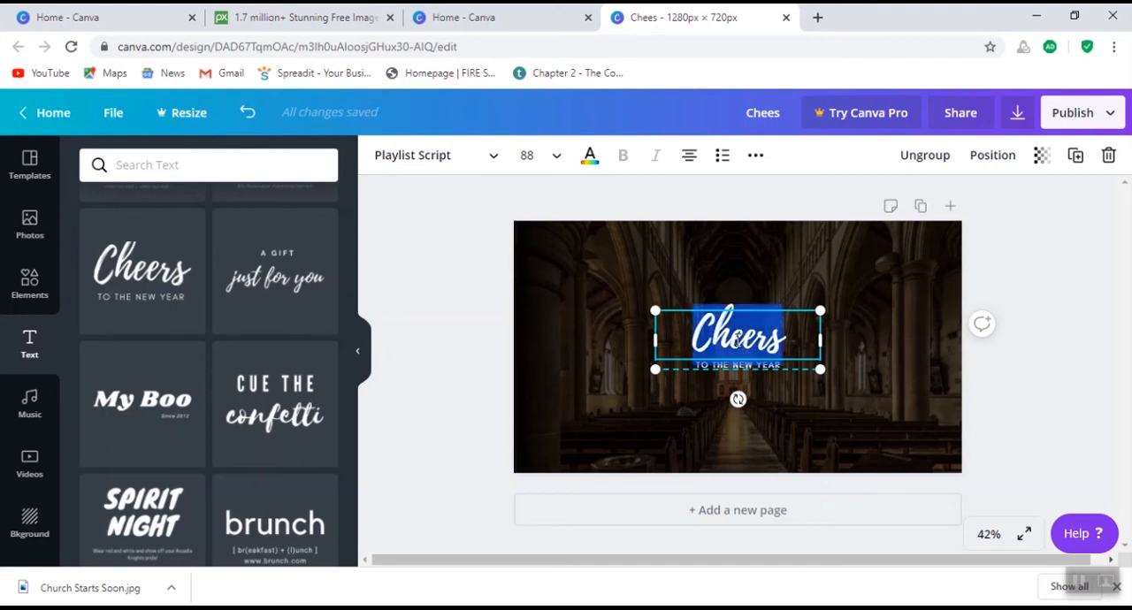
pyautogui.write('Welc')
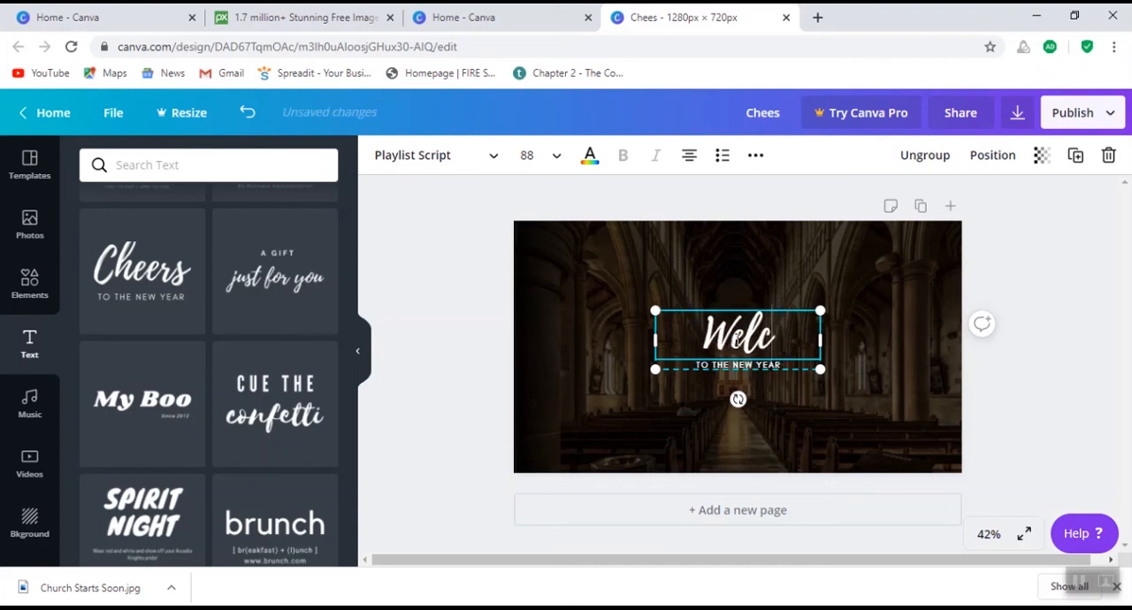
pyautogui.write('ome to Churcvh')
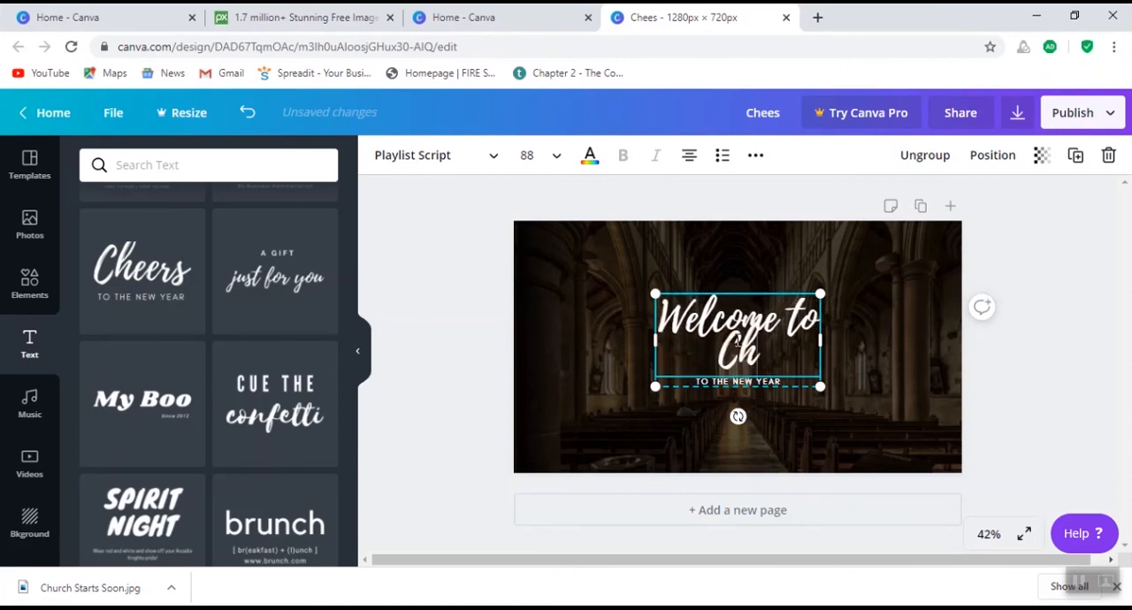
pyautogui.press('BackSpace')
pyautogui.press('BackSpace')
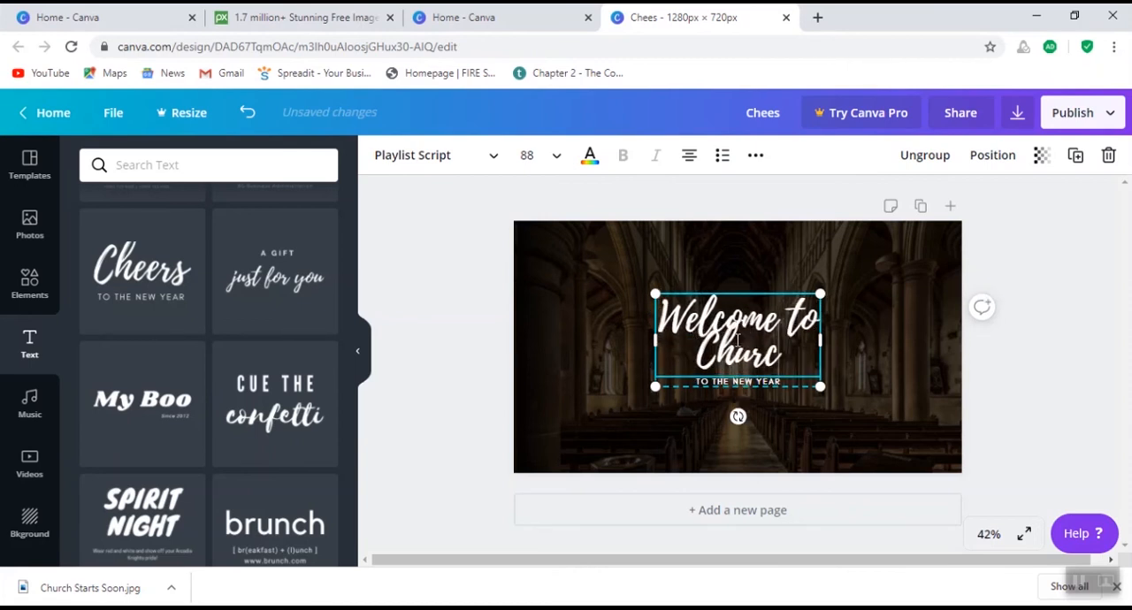
pyautogui.write('h')
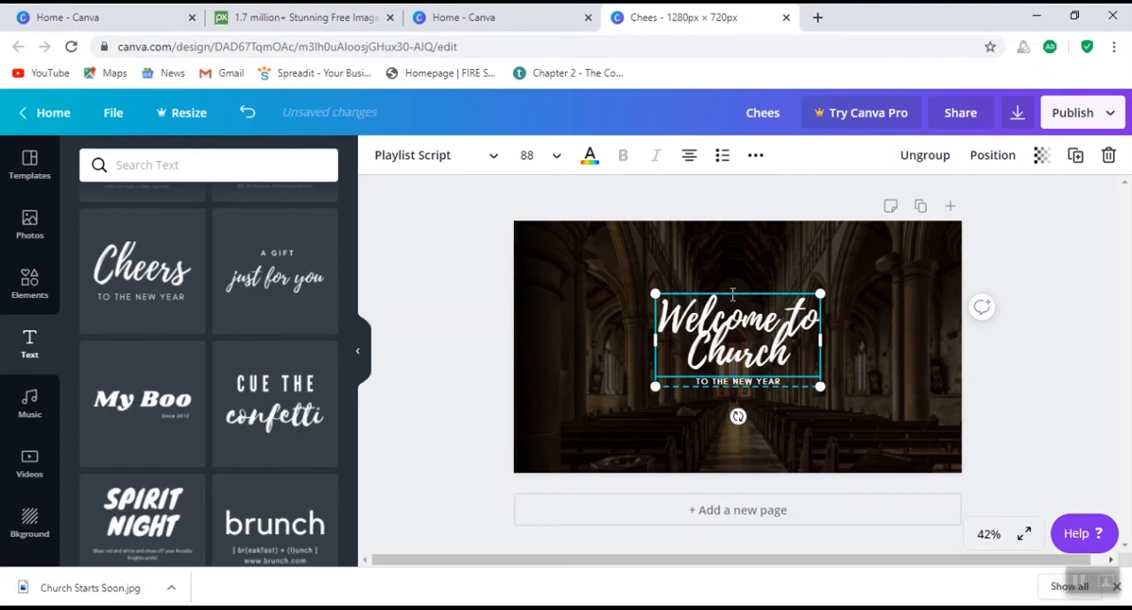
pyautogui.click(667, 431)
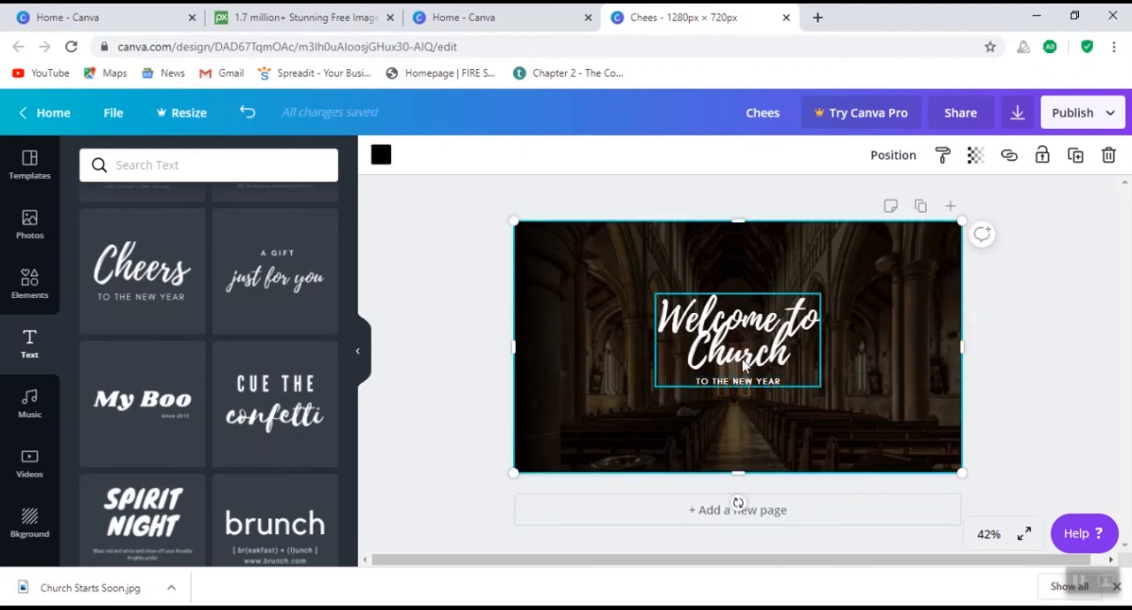
# - Widen the "Welcome to Church" text box on both sides to fit one line and shift it up slightly
pyautogui.click(743, 363)
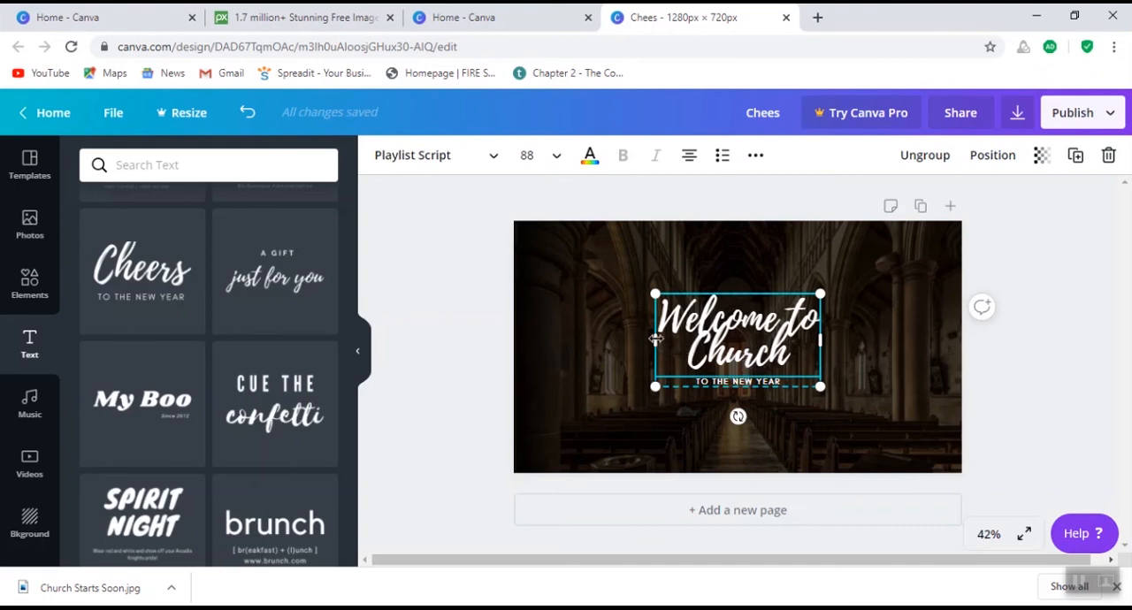
pyautogui.moveTo(655, 339); pyautogui.dragTo(598, 341)
pyautogui.moveTo(818, 340); pyautogui.dragTo(928, 345)
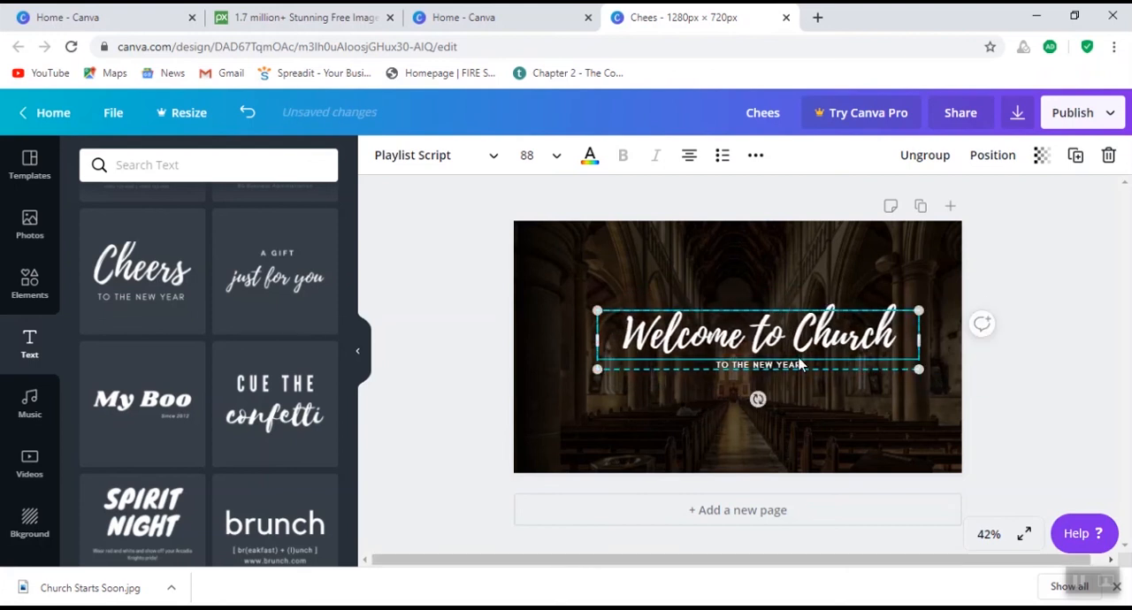
pyautogui.moveTo(810, 351); pyautogui.dragTo(795, 328)
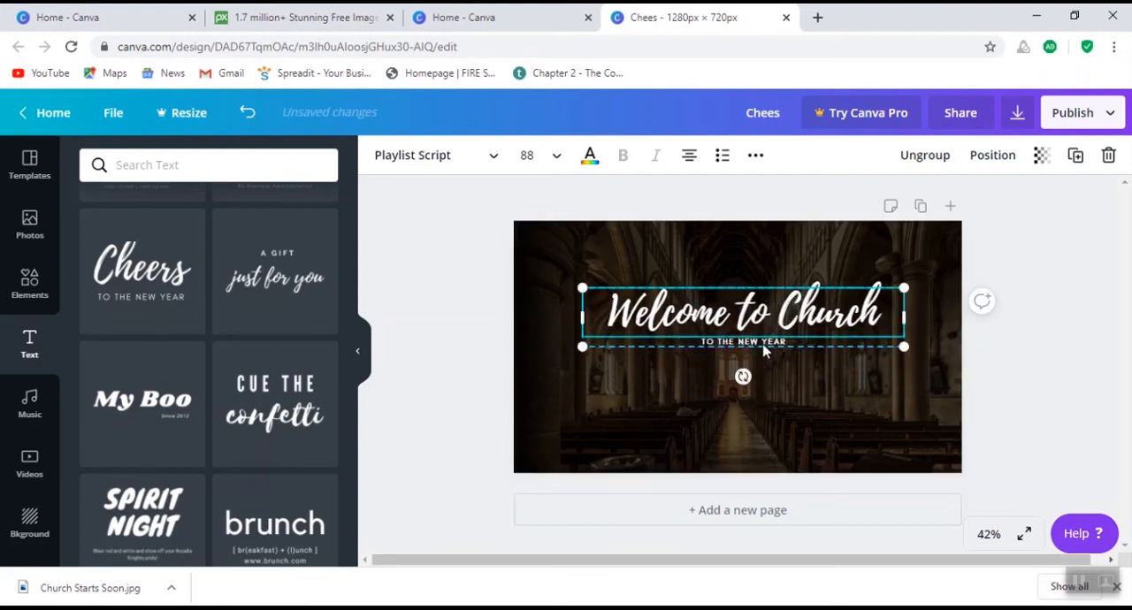
# - Delete the "TO THE NEW YEAR" line beneath the "Welcome to Church" heading
pyautogui.click(766, 342)
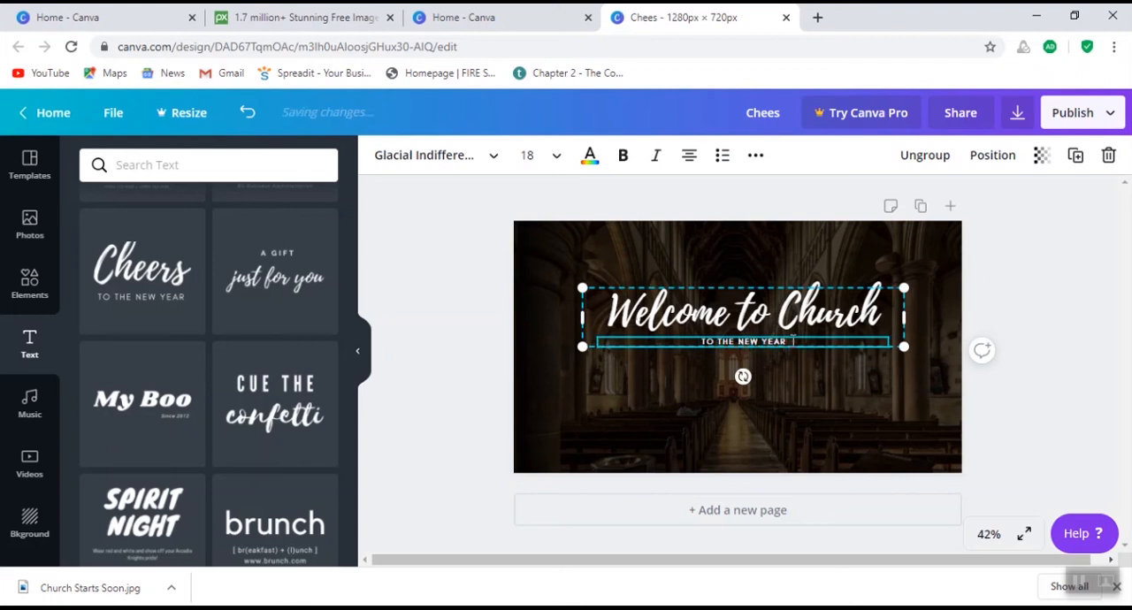
pyautogui.press('BackSpace')
pyautogui.press('BackSpace')
pyautogui.press('BackSpace')
pyautogui.press('BackSpace')
pyautogui.press('BackSpace')
pyautogui.press('BackSpace')
pyautogui.press('BackSpace')
pyautogui.press('BackSpace')
pyautogui.press('BackSpace')
pyautogui.press('BackSpace')
pyautogui.press('BackSpace')
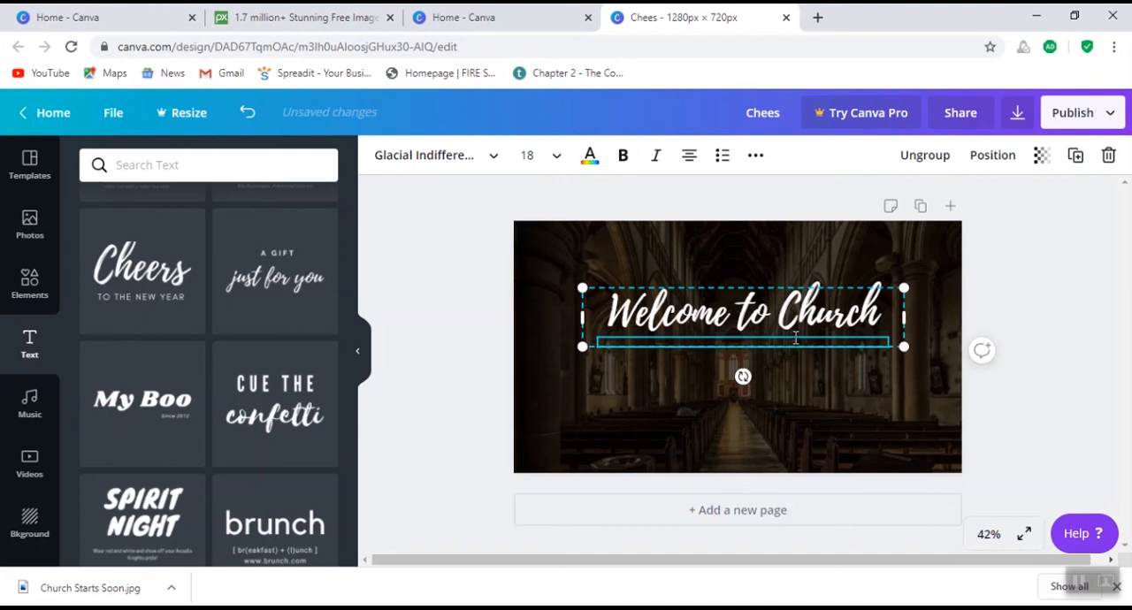
pyautogui.click(800, 402)
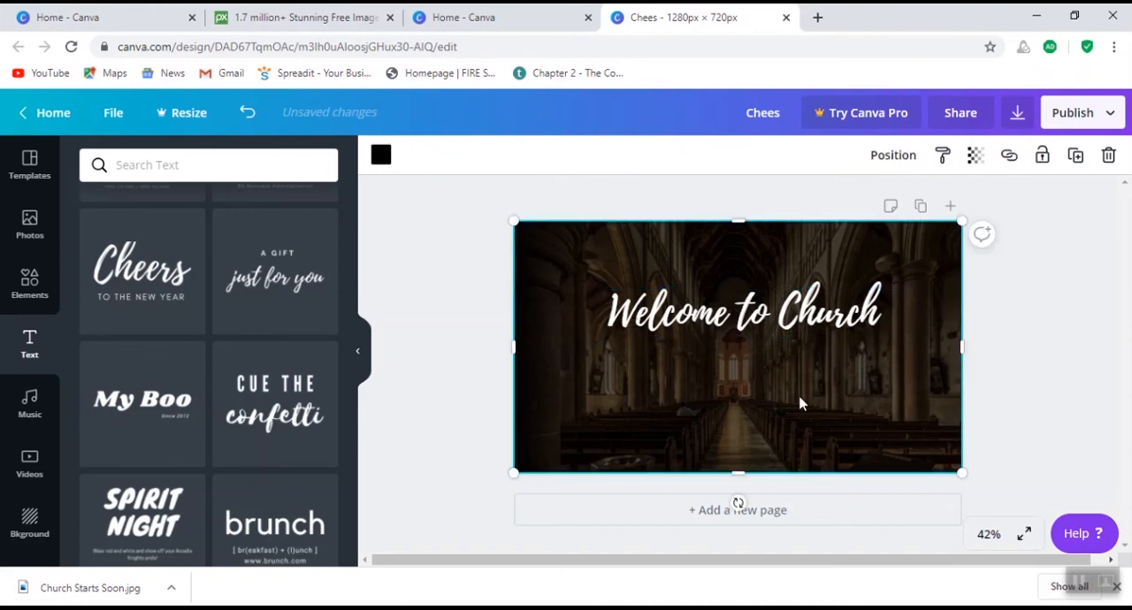
# - Reposition the "Welcome to Church" heading so it is horizontally centered just above the middle of the page
pyautogui.click(726, 329)
pyautogui.moveTo(712, 325); pyautogui.dragTo(711, 297)
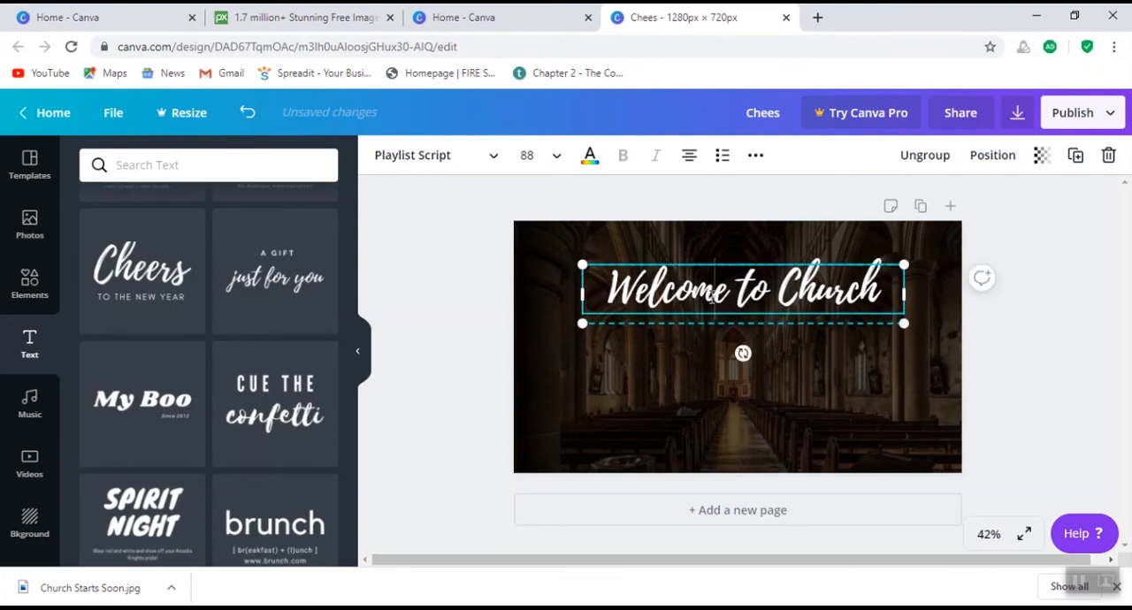
pyautogui.click(713, 423)
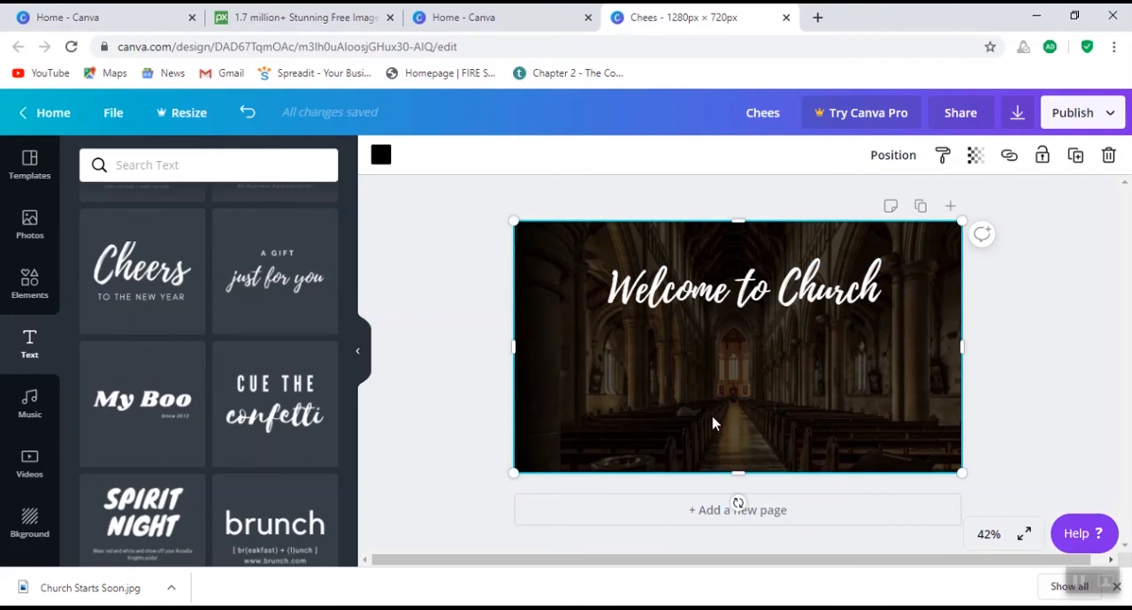
pyautogui.click(703, 297)
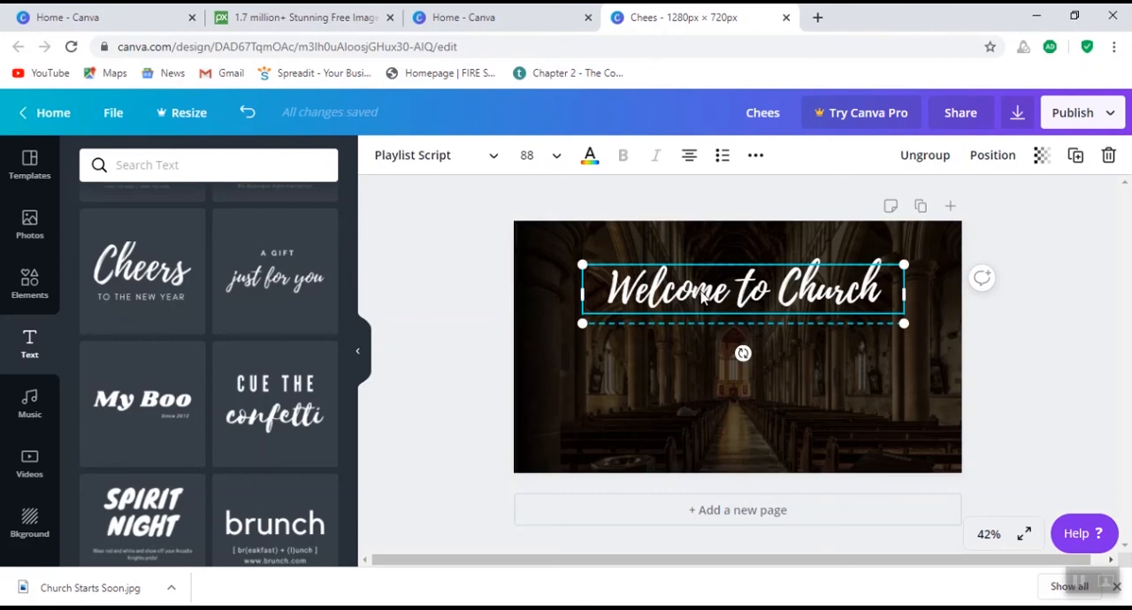
pyautogui.moveTo(703, 298)
pyautogui.mouseDown()
pyautogui.moveTo(701, 273)
pyautogui.moveTo(698, 389)
pyautogui.moveTo(699, 311)
pyautogui.mouseUp()
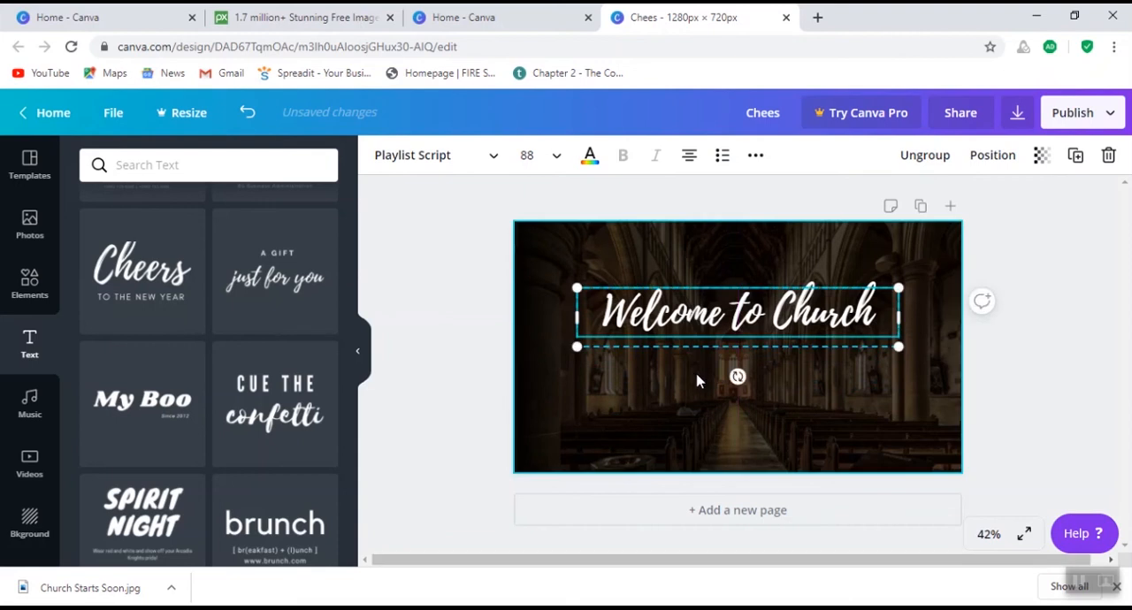
pyautogui.click(703, 402)
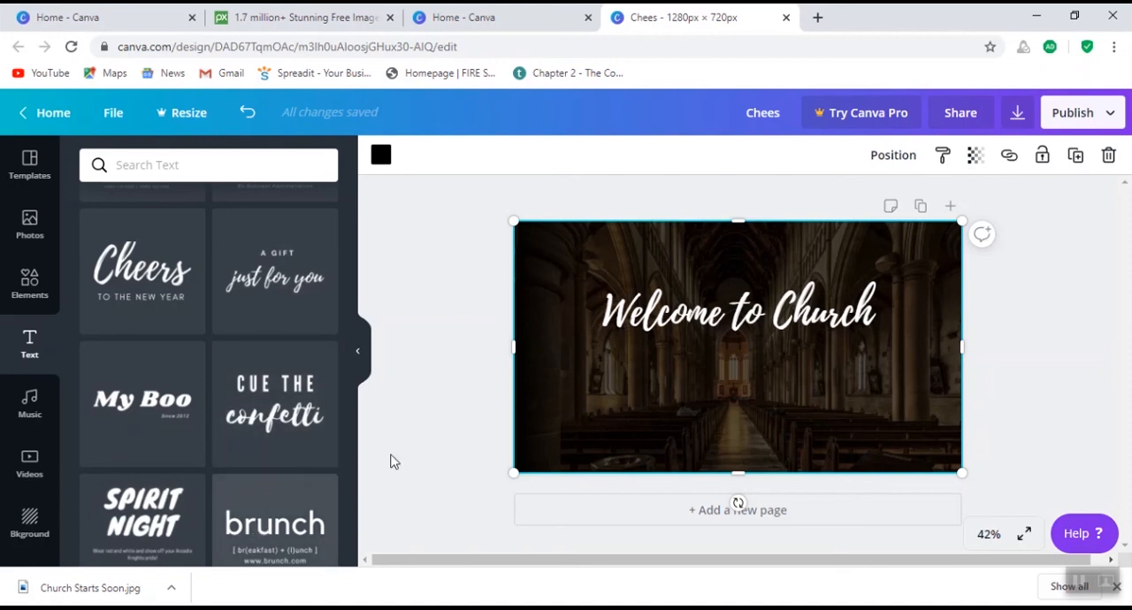
# - Add the "brunch" font combination and place one copy's title, stripped of its subtitle, in the lower left of the page
pyautogui.click(268, 533)
pyautogui.scroll(-1, 277, 455)
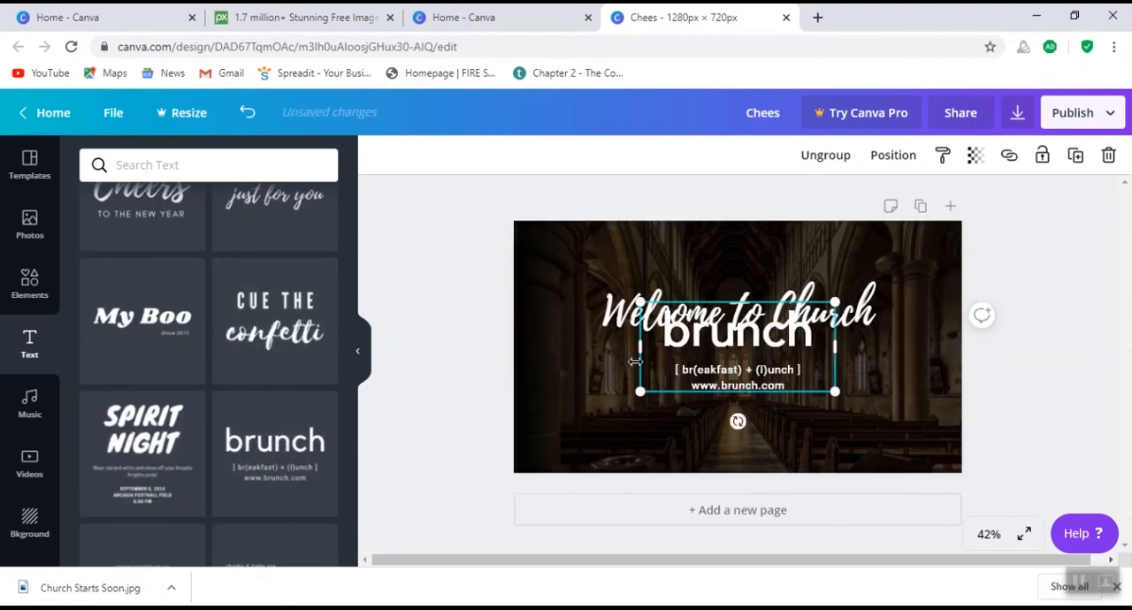
pyautogui.moveTo(695, 389); pyautogui.dragTo(608, 420)
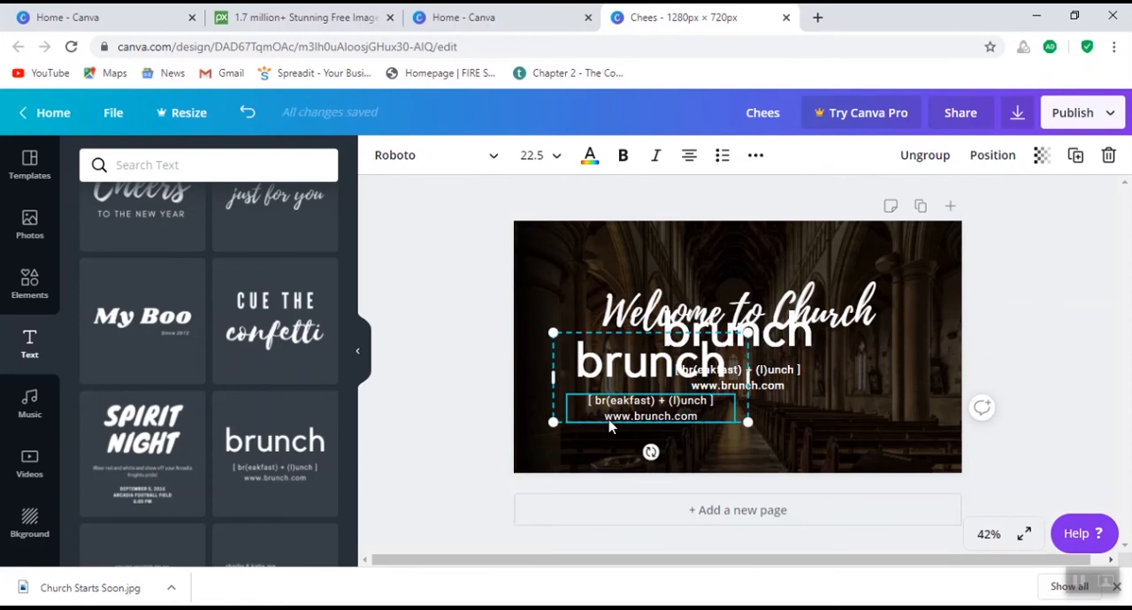
pyautogui.press('Delete')
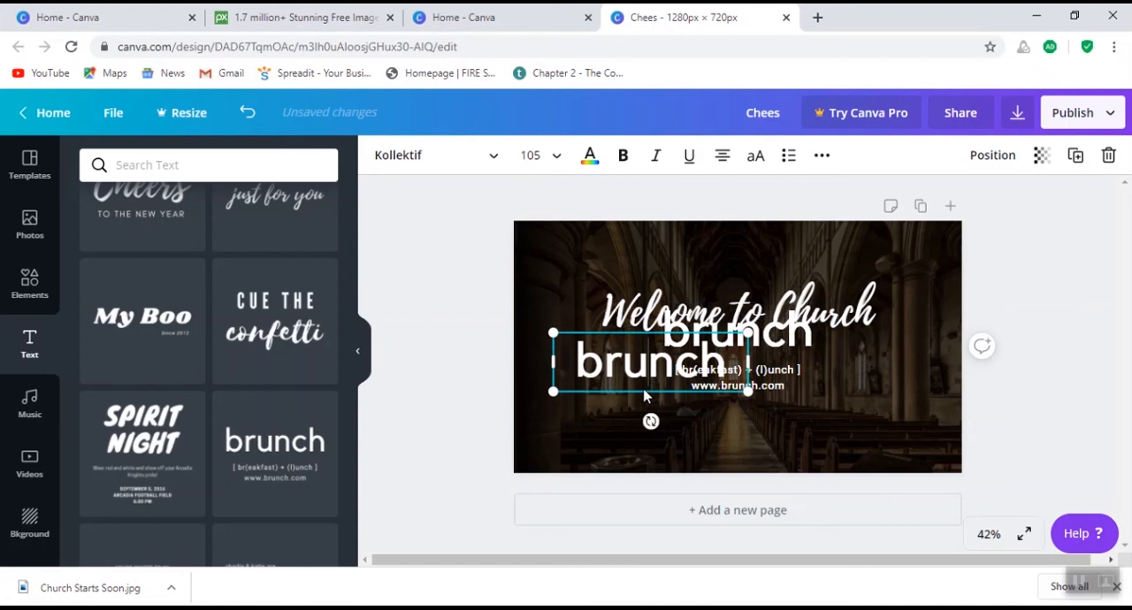
pyautogui.click(578, 414)
pyautogui.moveTo(588, 378); pyautogui.dragTo(581, 429)
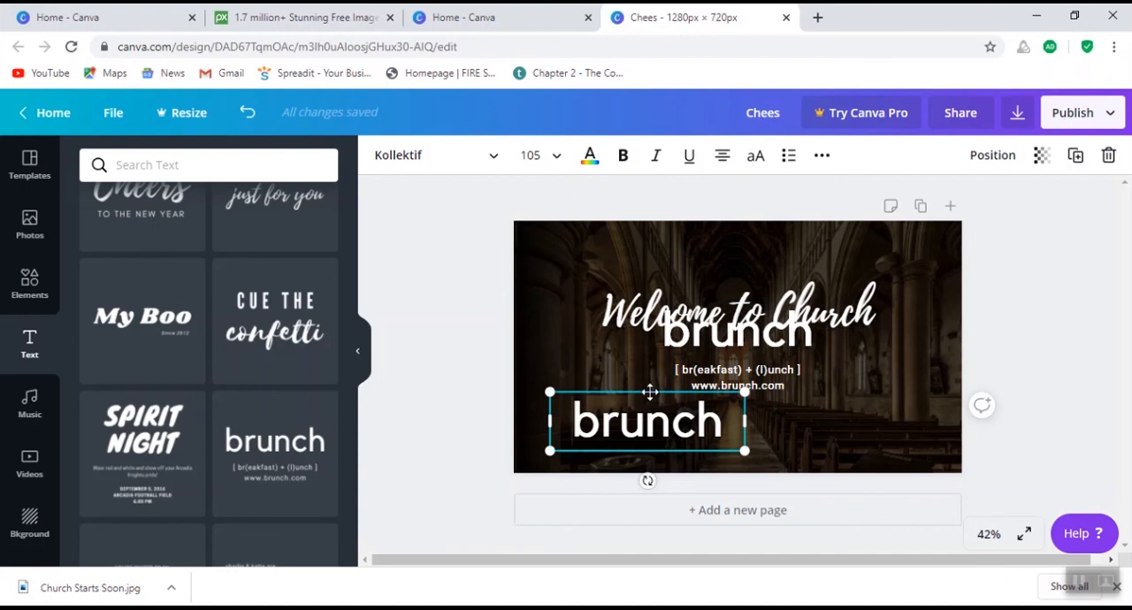
# - Shift the loose brunch subtitle to the left and undo the deletion of the black overlay
pyautogui.click(646, 389)
pyautogui.click(727, 361)
pyautogui.click(727, 361)
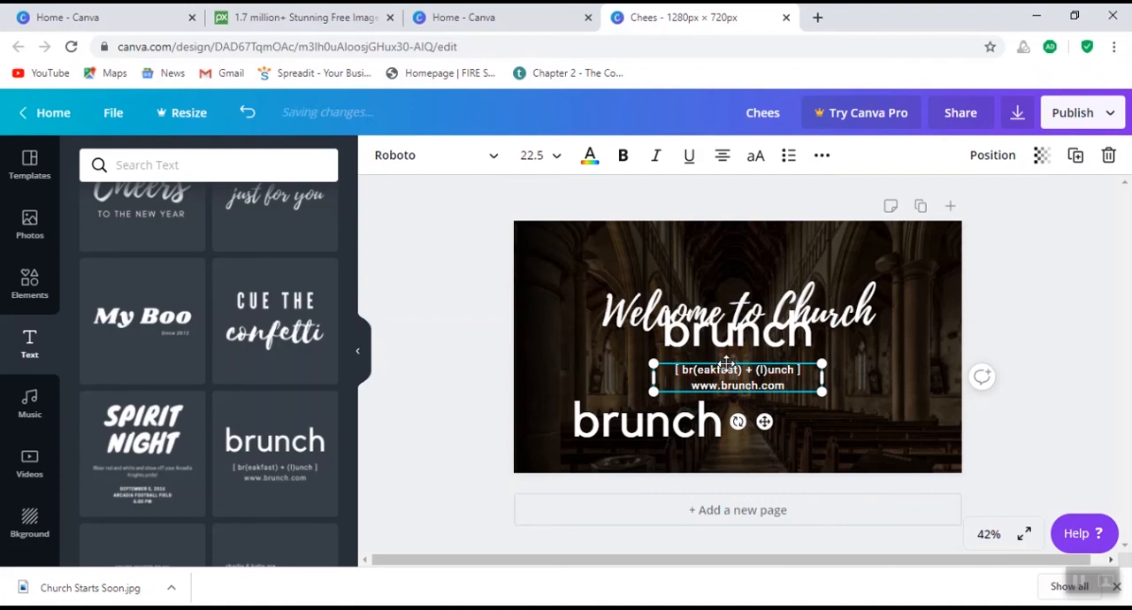
pyautogui.moveTo(726, 365); pyautogui.dragTo(659, 372)
pyautogui.click(659, 373)
pyautogui.press('Delete')
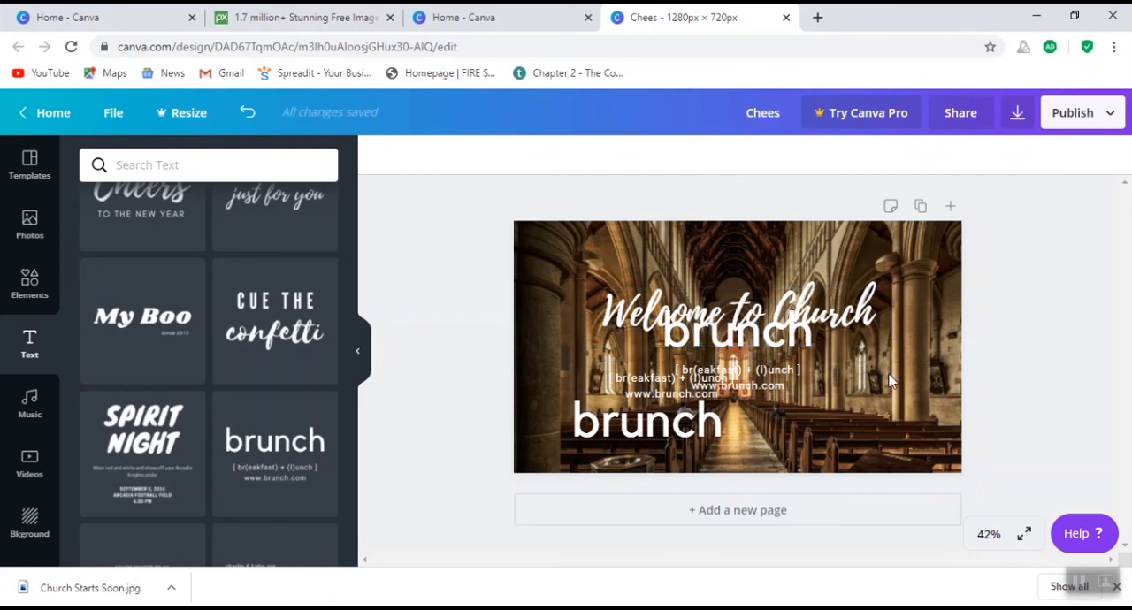
pyautogui.click(249, 124)
# - Delete the duplicate "brunch" title and all leftover brunch subtitles, keeping only the lower-left "brunch" title
pyautogui.click(710, 326)
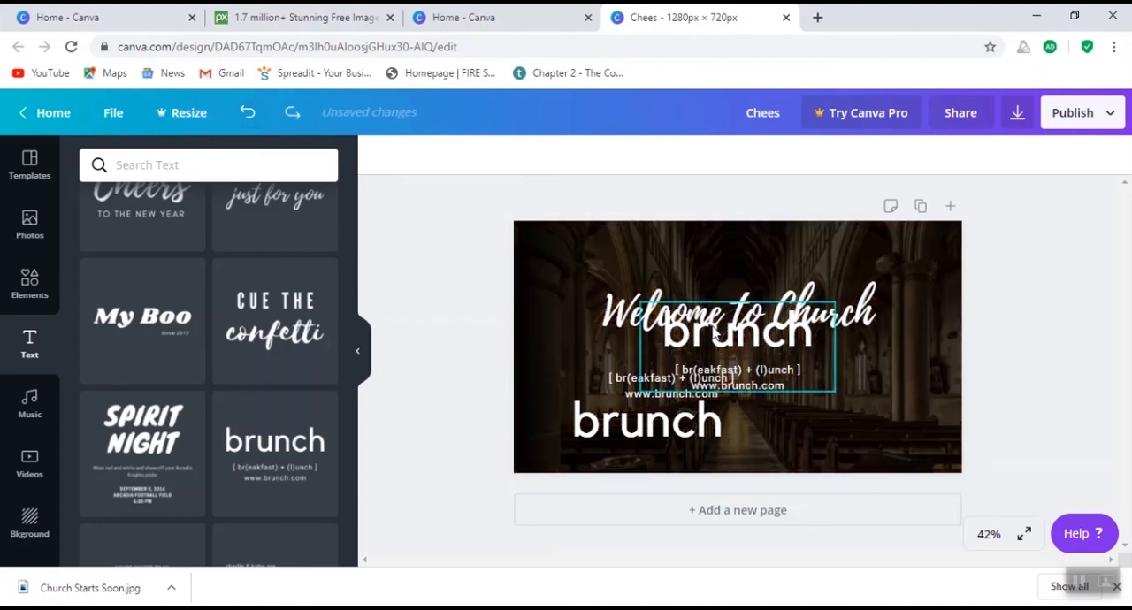
pyautogui.moveTo(714, 329); pyautogui.dragTo(718, 345)
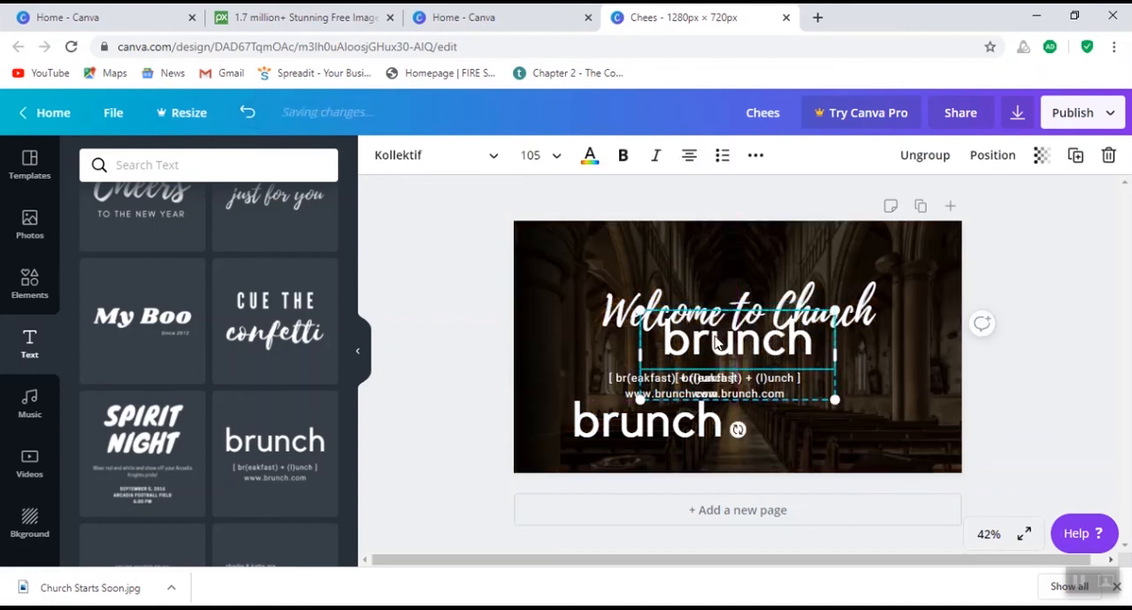
pyautogui.press('Delete')
pyautogui.moveTo(719, 375); pyautogui.dragTo(828, 376)
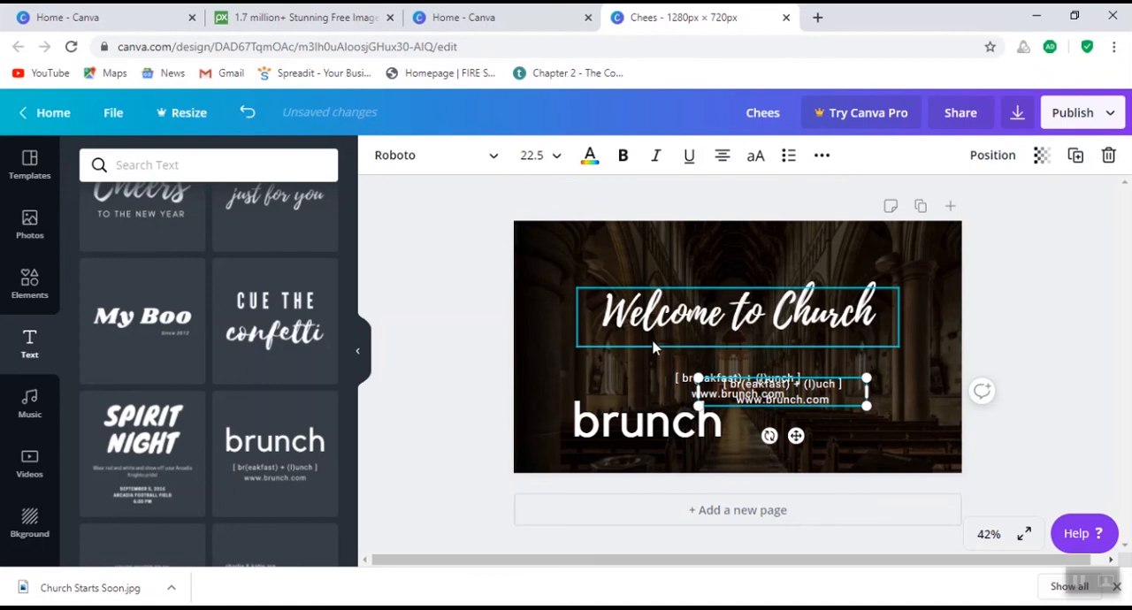
pyautogui.click(676, 346)
pyautogui.click(686, 378)
pyautogui.press('Delete')
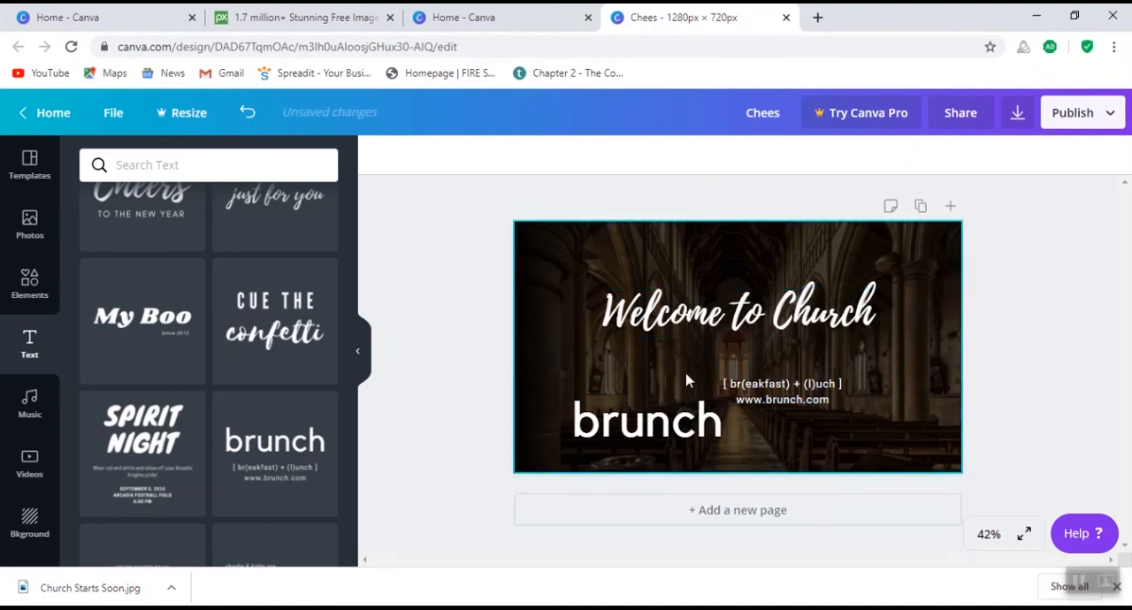
pyautogui.click(742, 385)
pyautogui.press('Delete')
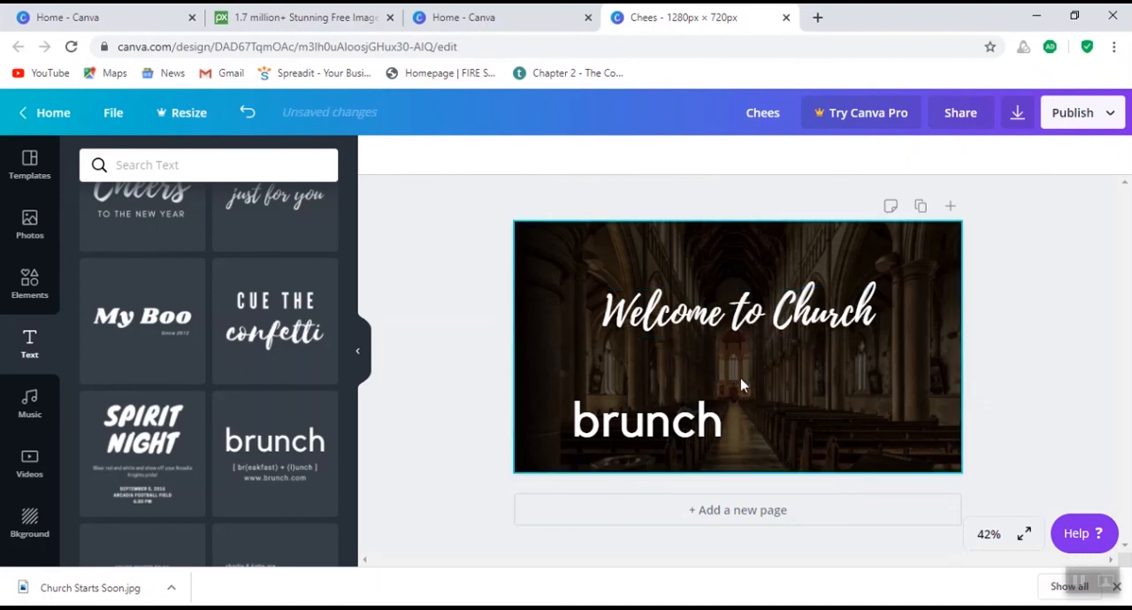
# - Move the "brunch" title below the "Welcome to Church" heading and replace its text with "God's Own Ministry"
pyautogui.click(679, 424)
pyautogui.moveTo(679, 424); pyautogui.dragTo(742, 398)
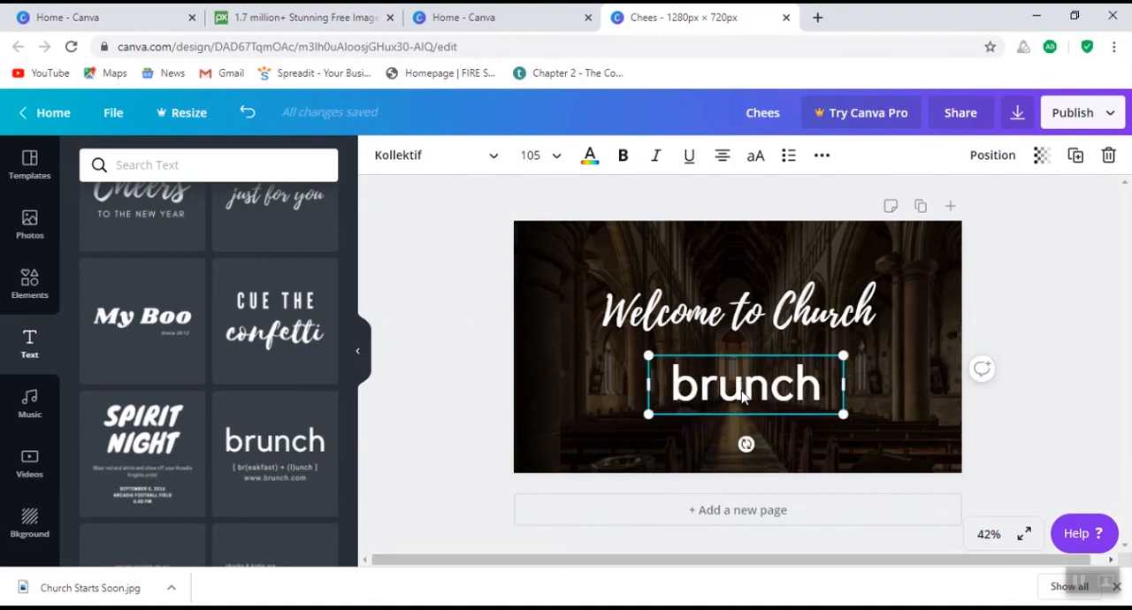
pyautogui.doubleClick(743, 394)
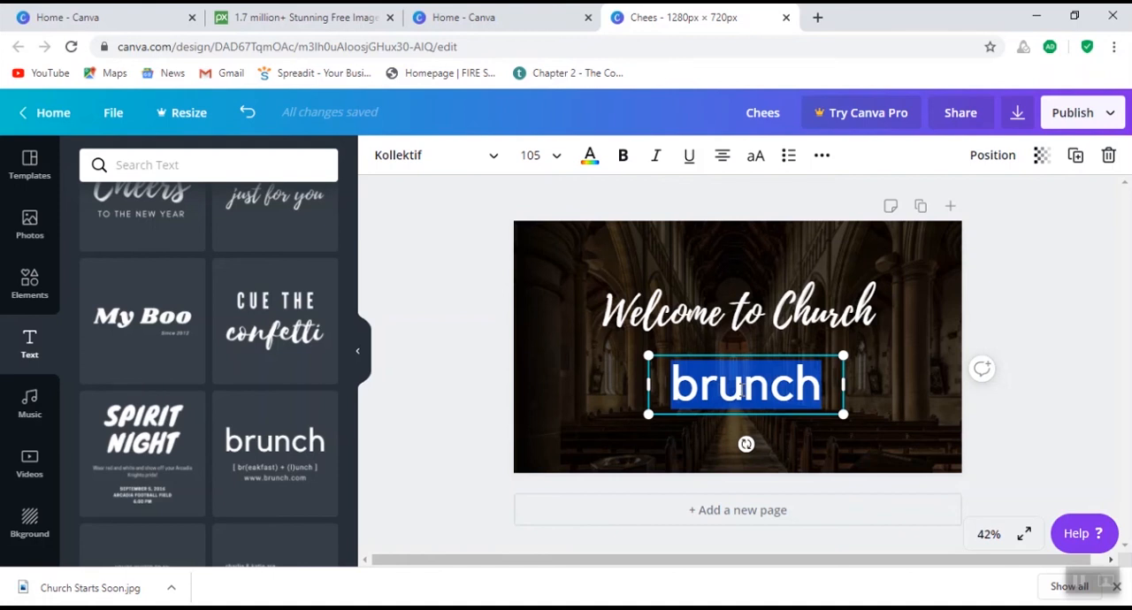
pyautogui.write('Go')
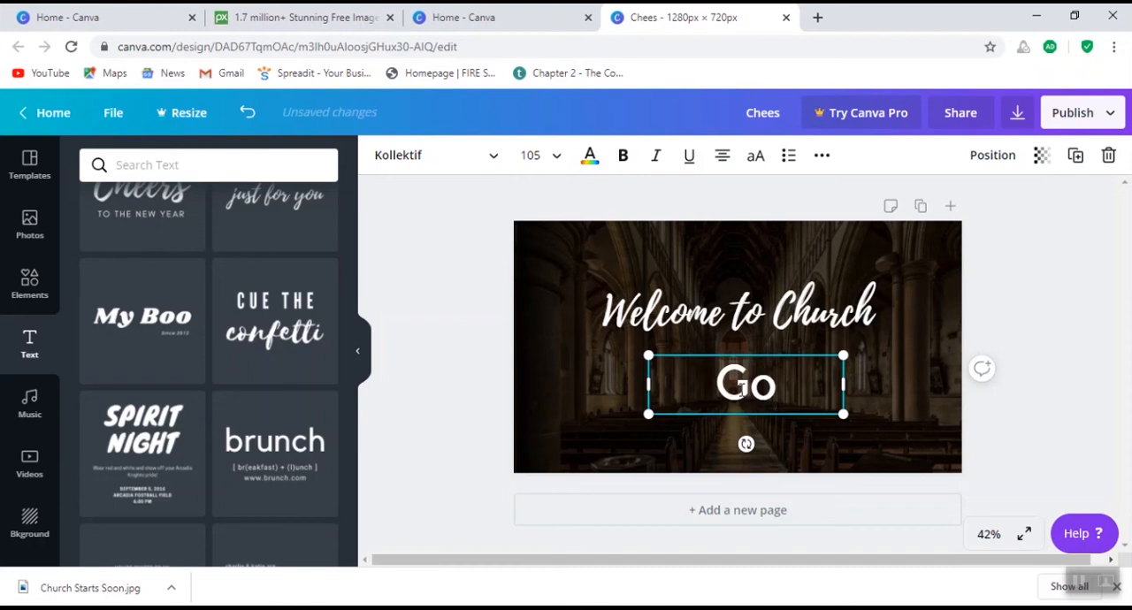
pyautogui.write("d's")
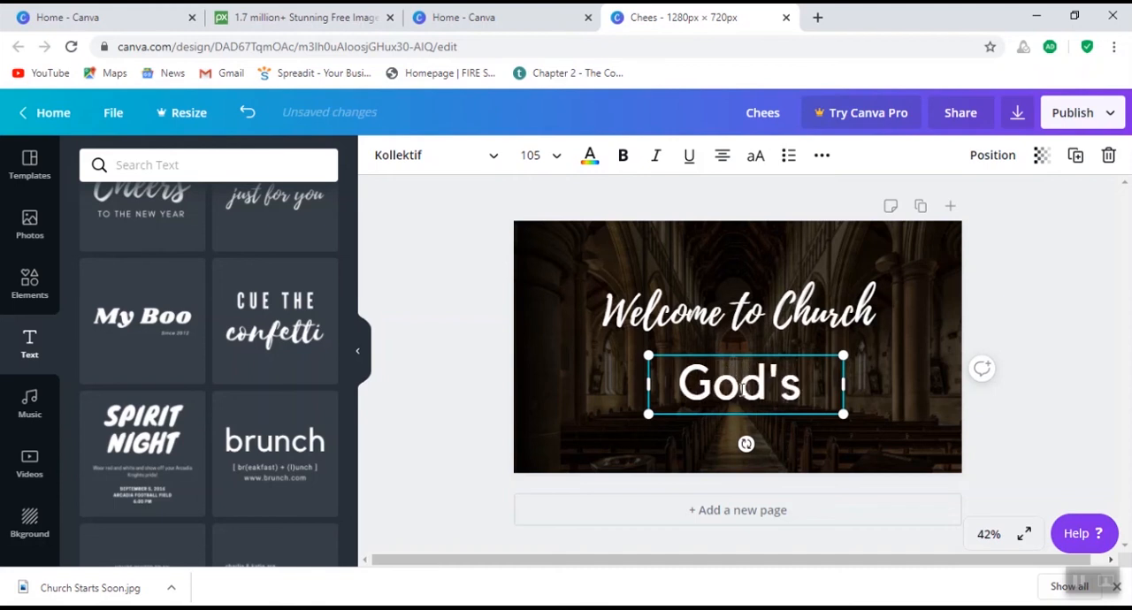
pyautogui.write(' Own m')
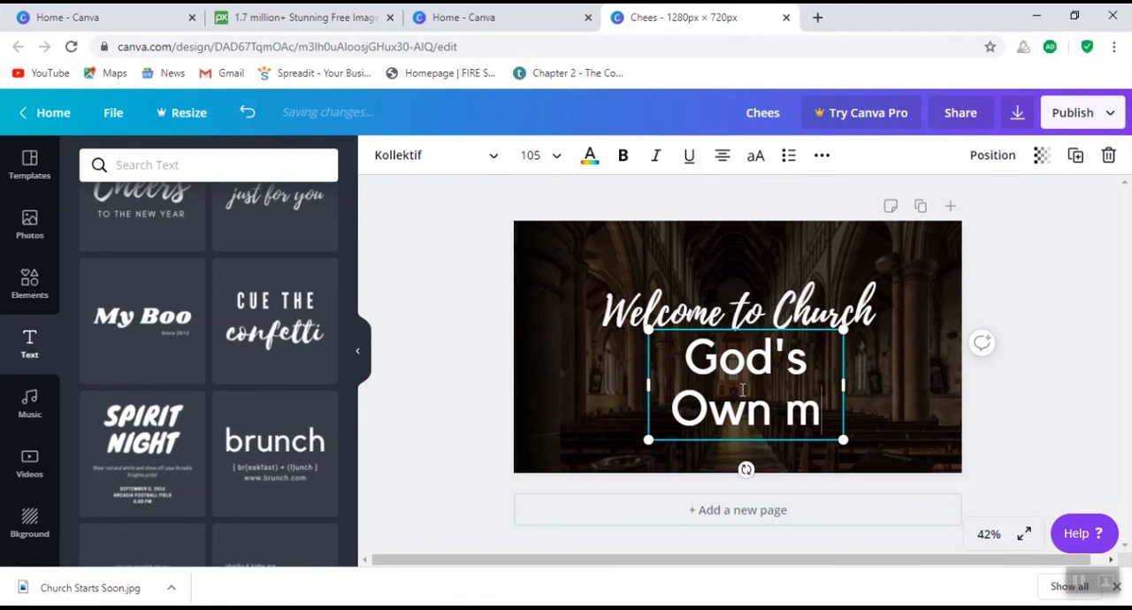
pyautogui.press('BackSpace')
pyautogui.write('Ministry')
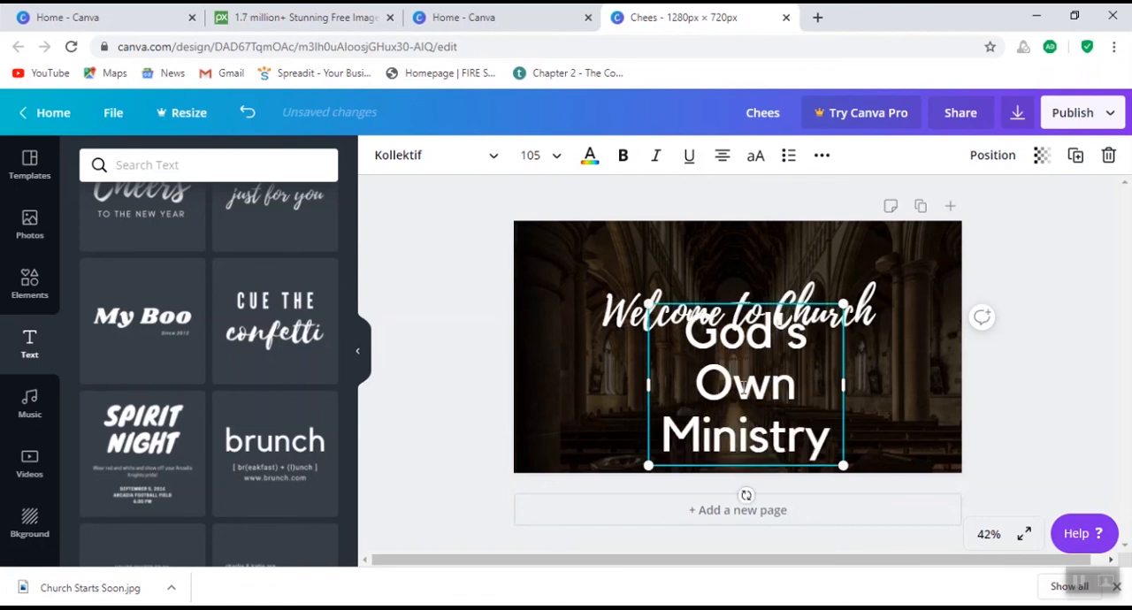
# - Widen the "God's Own Ministry" text box on both sides and shift it slightly down, centered on the page
pyautogui.moveTo(596, 392); pyautogui.dragTo(556, 394)
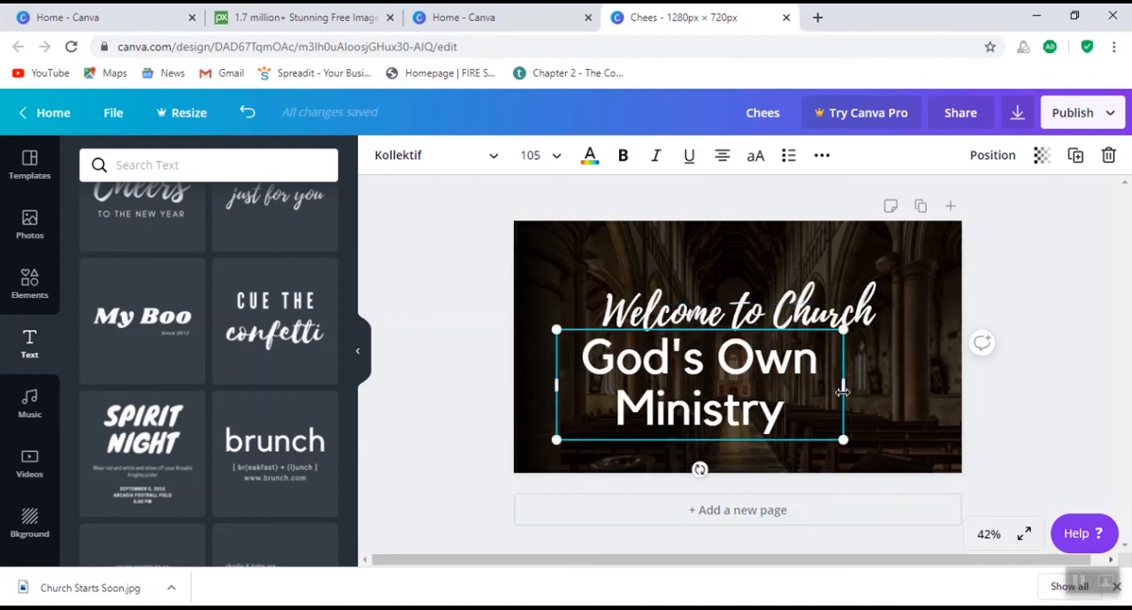
pyautogui.moveTo(844, 386); pyautogui.dragTo(927, 387)
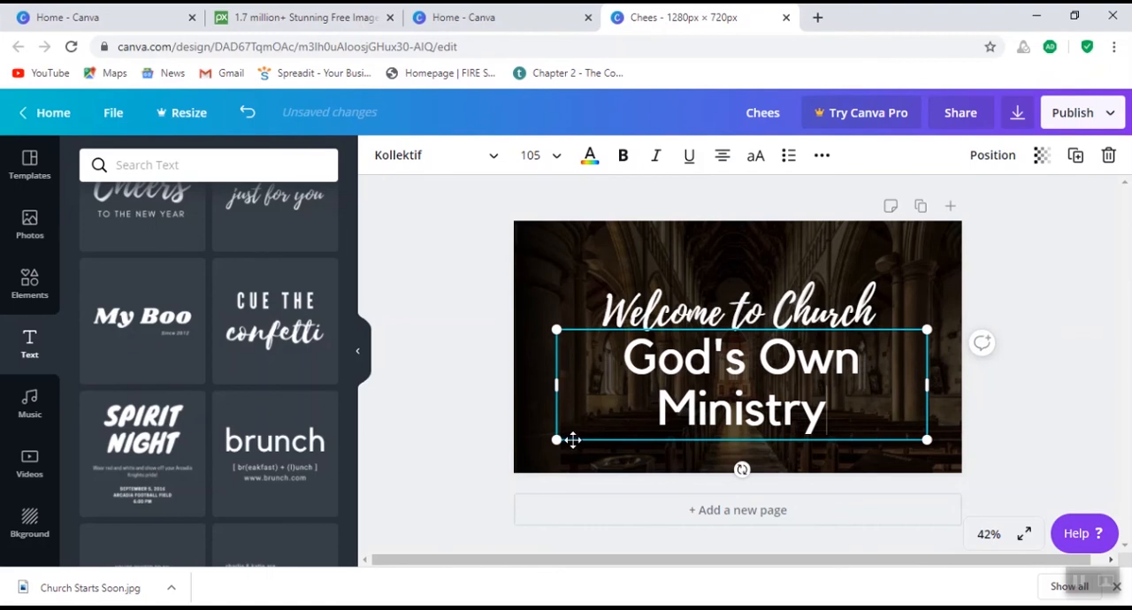
pyautogui.moveTo(570, 441); pyautogui.dragTo(568, 447)
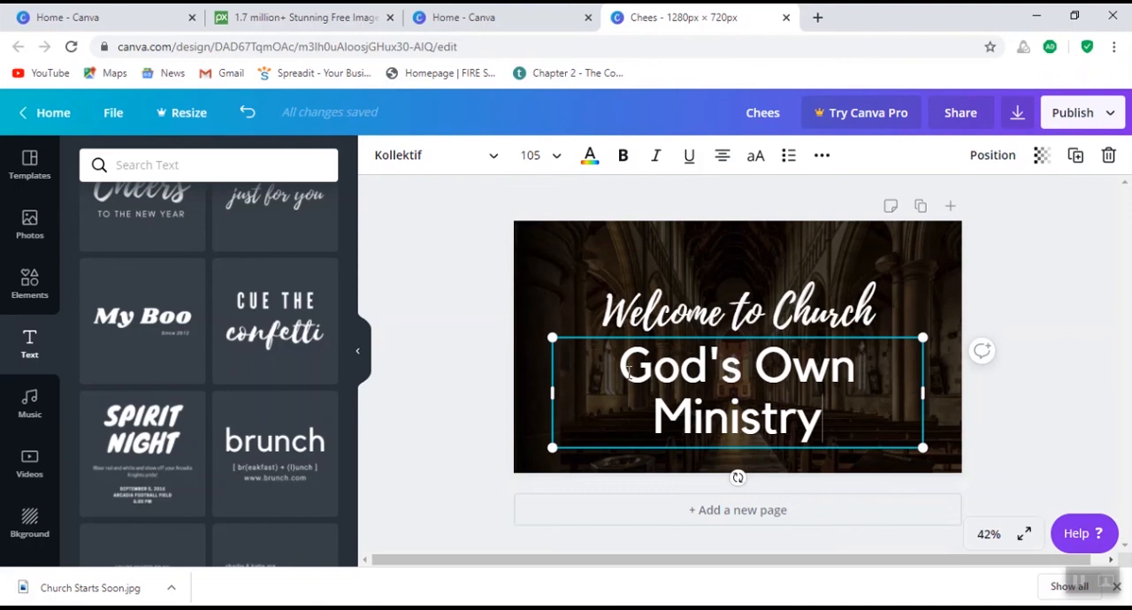
pyautogui.click(573, 318)
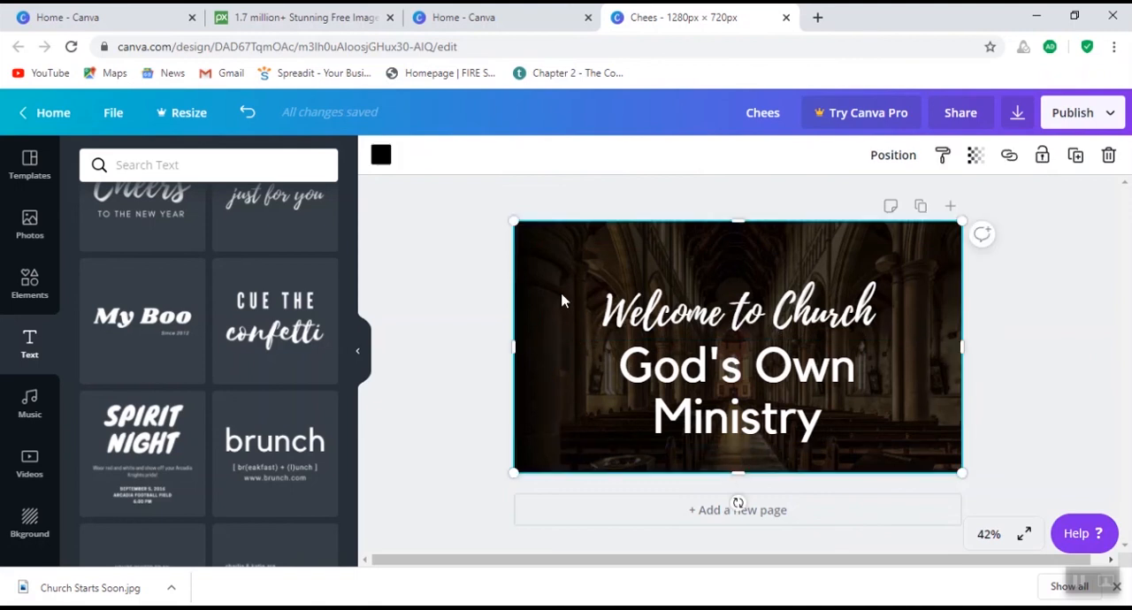
# - Reduce the font size of the "God's Own Ministry" line to 56
pyautogui.click(631, 382)
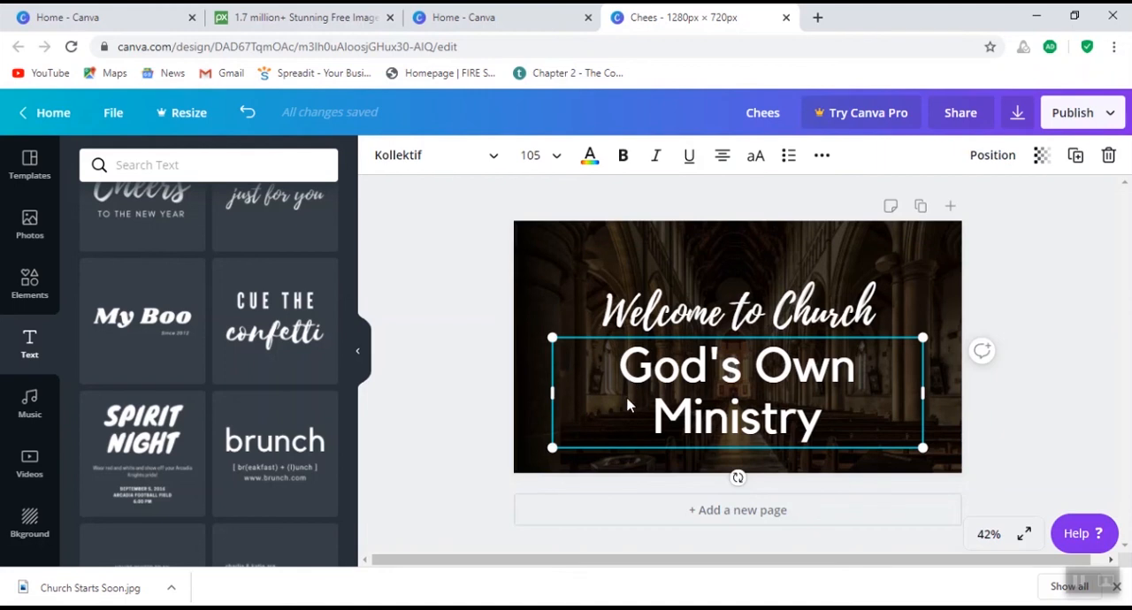
pyautogui.click(558, 164)
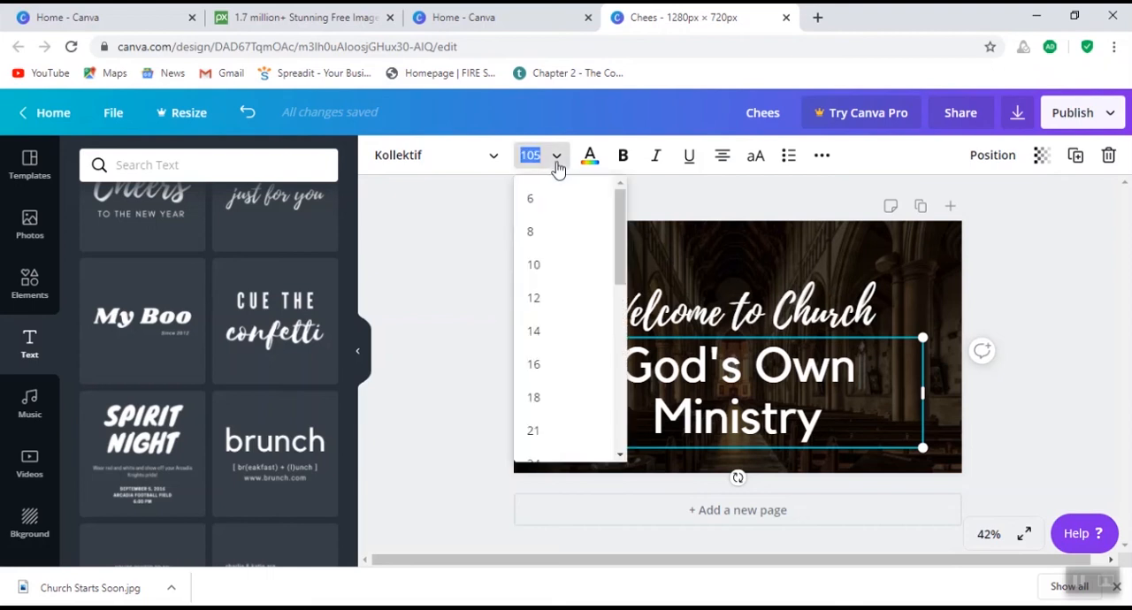
pyautogui.scroll(-2, 572, 370)
pyautogui.scroll(-3, 572, 369)
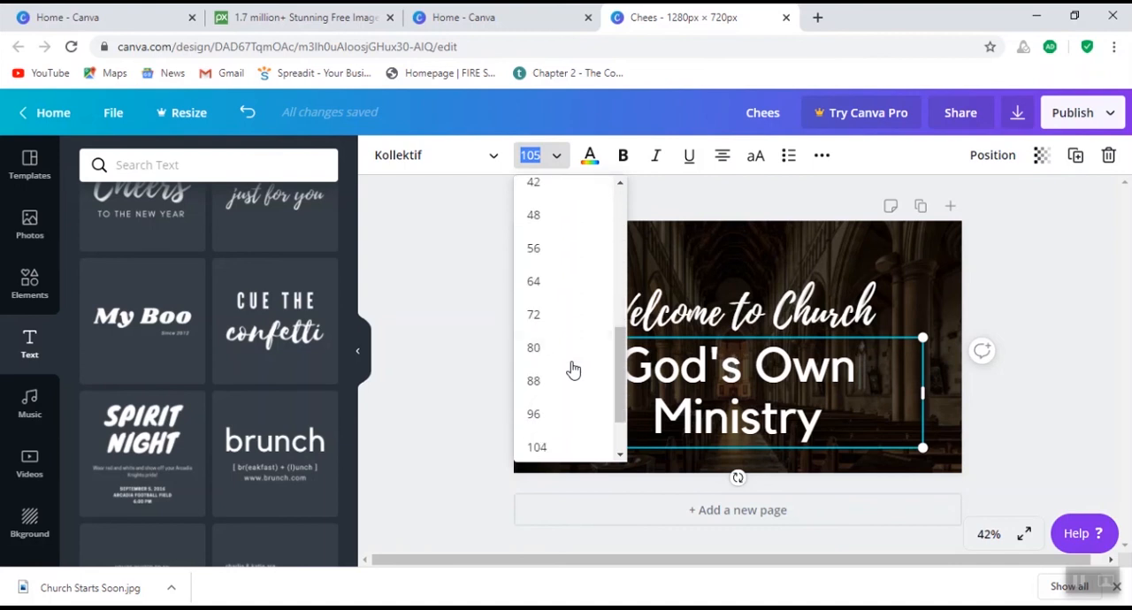
pyautogui.click(562, 356)
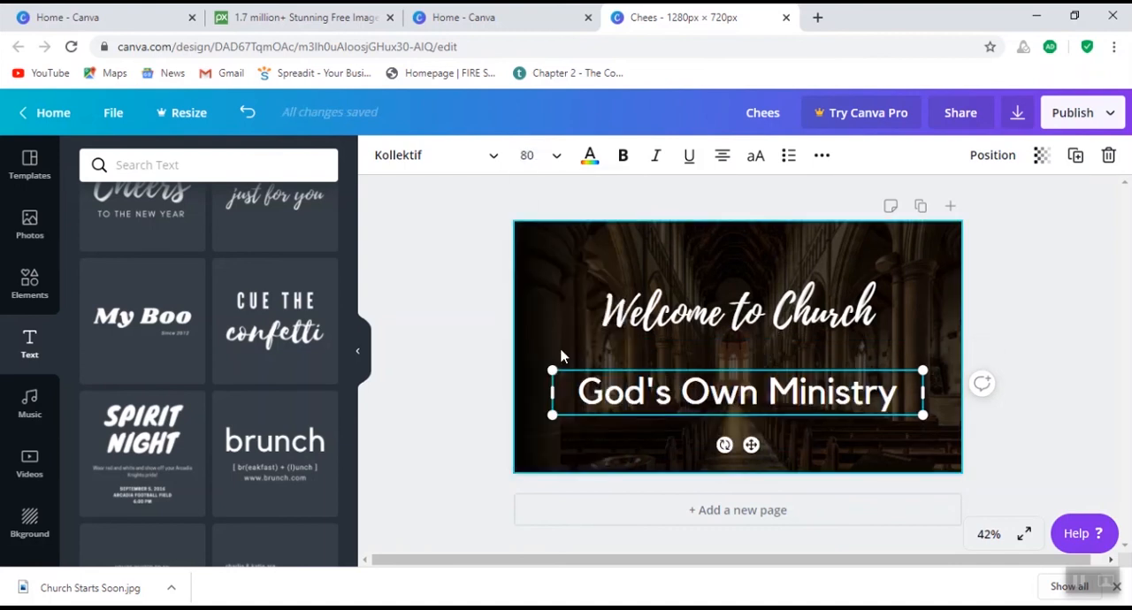
pyautogui.click(557, 160)
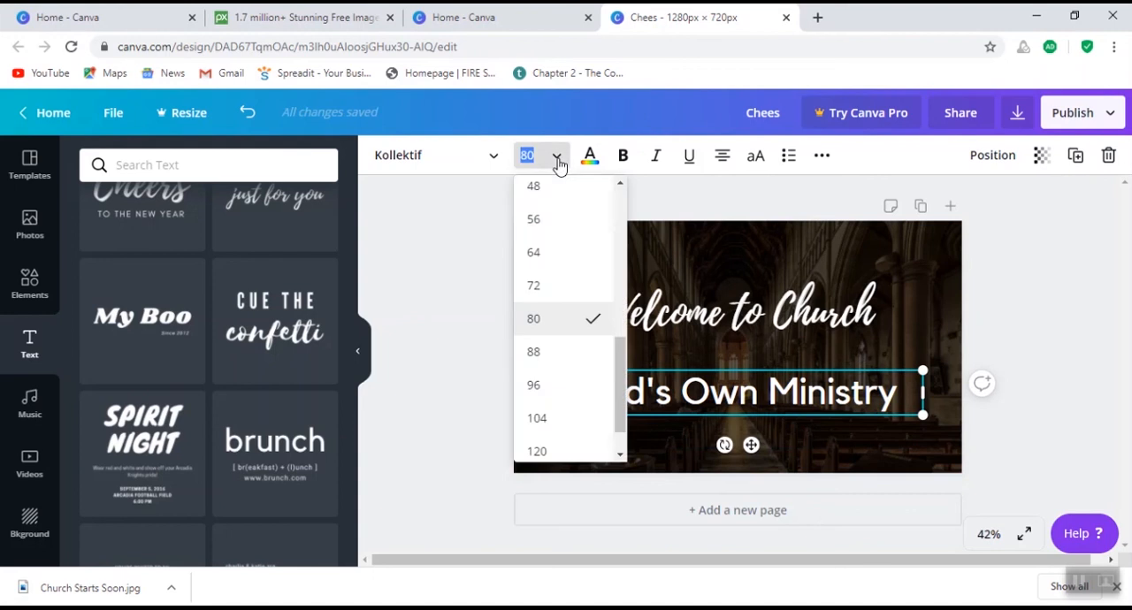
pyautogui.click(555, 256)
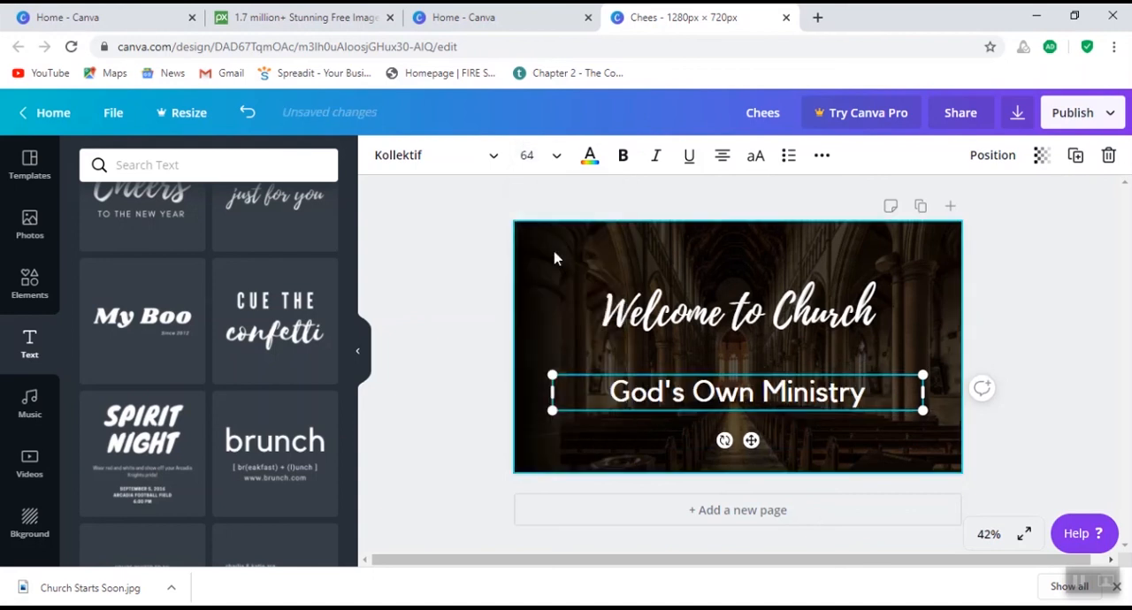
pyautogui.click(559, 160)
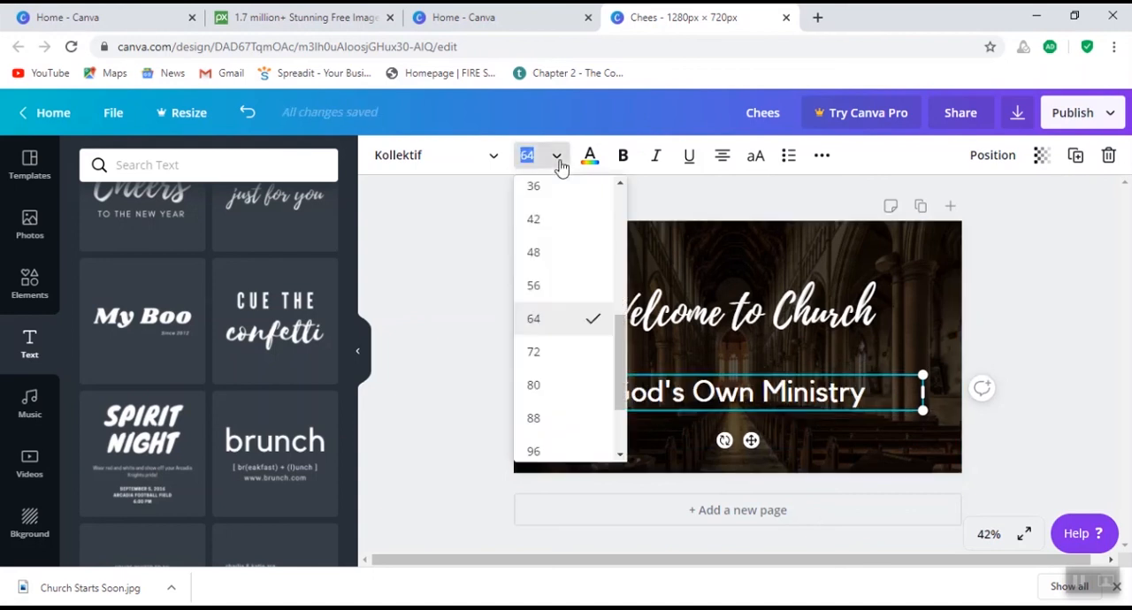
pyautogui.click(547, 288)
# - Narrow the "God's Own Ministry" text box to about 770 px wide and place it centered closer beneath the heading
pyautogui.moveTo(703, 380); pyautogui.dragTo(702, 364)
pyautogui.moveTo(705, 413); pyautogui.dragTo(708, 446)
pyautogui.click(712, 405)
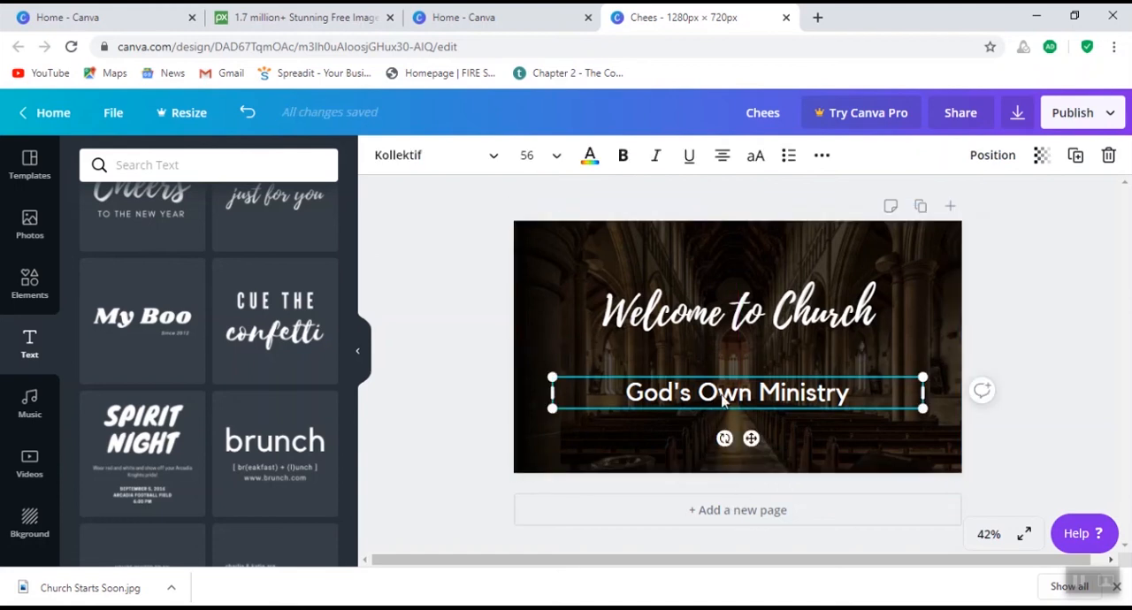
pyautogui.moveTo(745, 393); pyautogui.dragTo(744, 382)
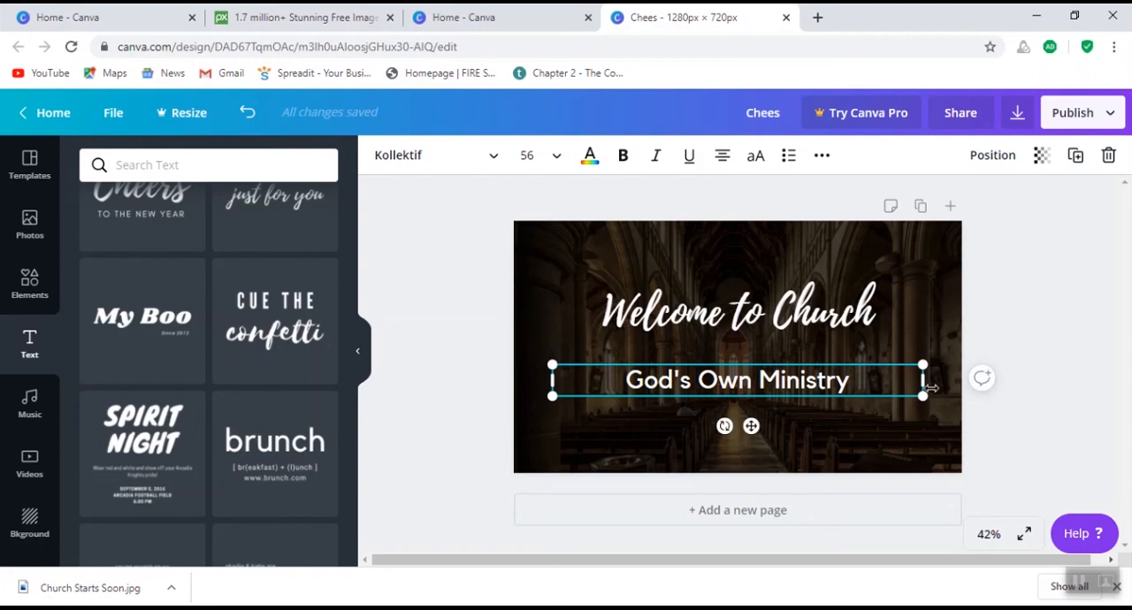
pyautogui.moveTo(921, 379); pyautogui.dragTo(822, 387)
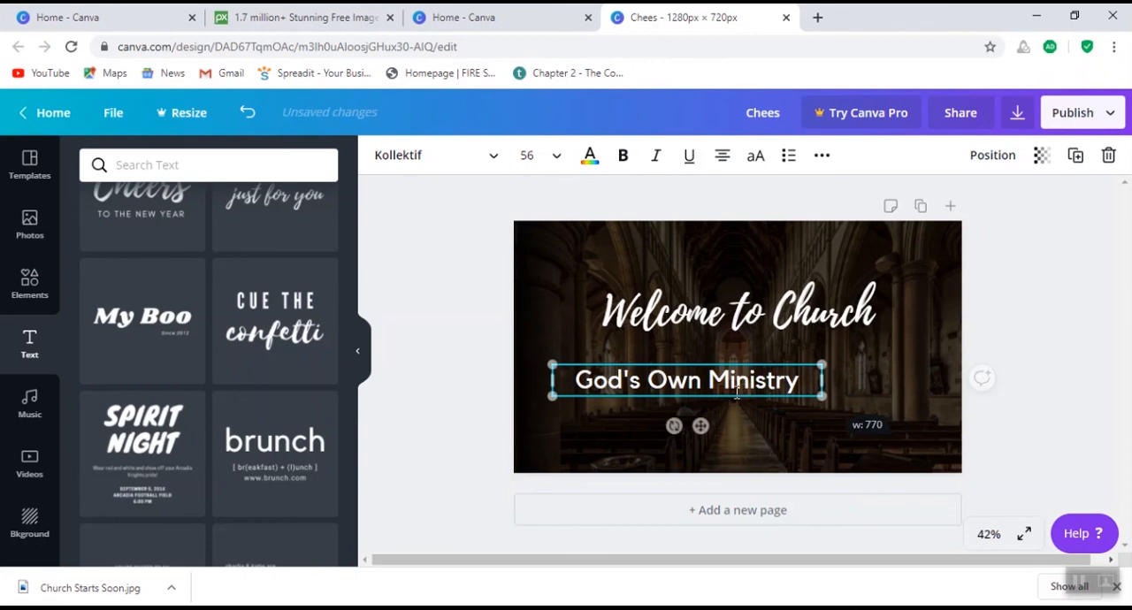
pyautogui.moveTo(737, 389); pyautogui.dragTo(769, 396)
pyautogui.click(704, 382)
pyautogui.moveTo(658, 381); pyautogui.dragTo(718, 380)
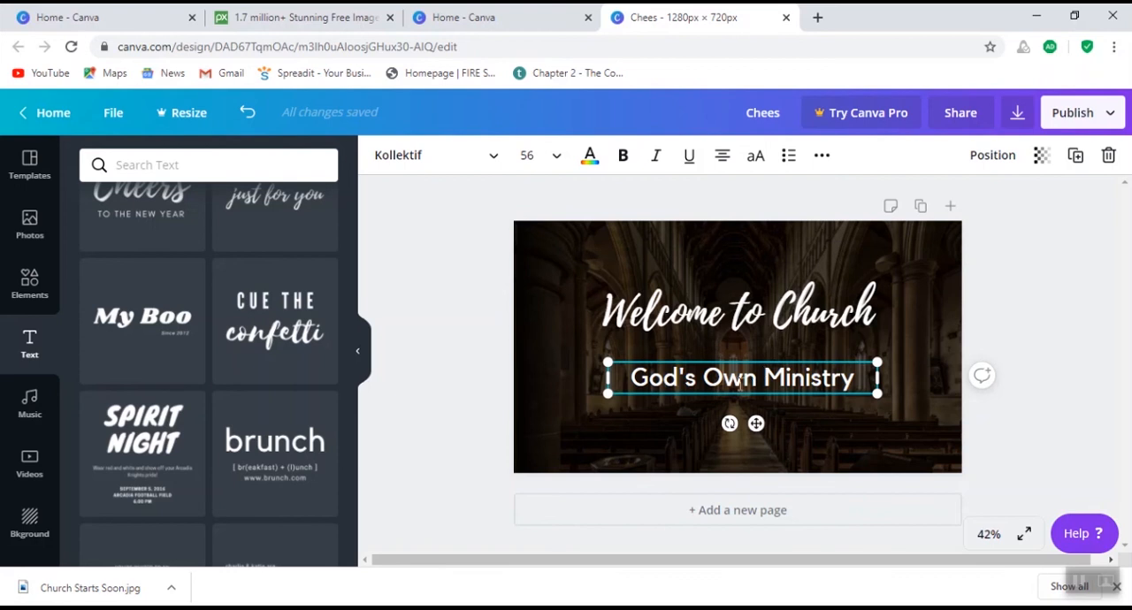
# - Try bold, italic and underline on the "God's Own Ministry" line, switching each style off again
pyautogui.click(624, 157)
pyautogui.click(642, 422)
pyautogui.click(653, 392)
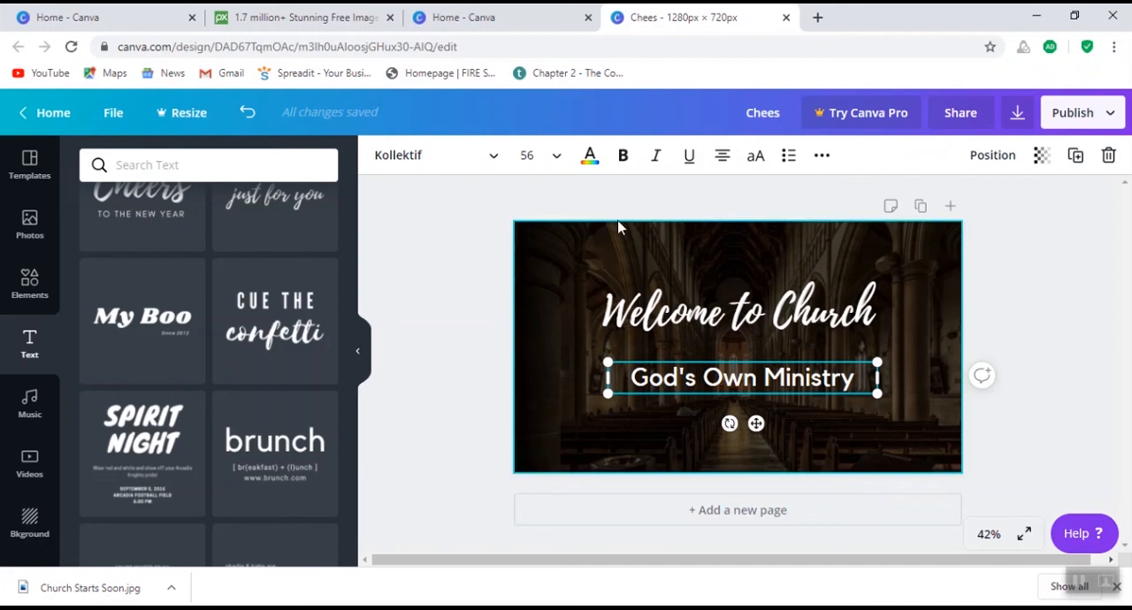
pyautogui.click(623, 157)
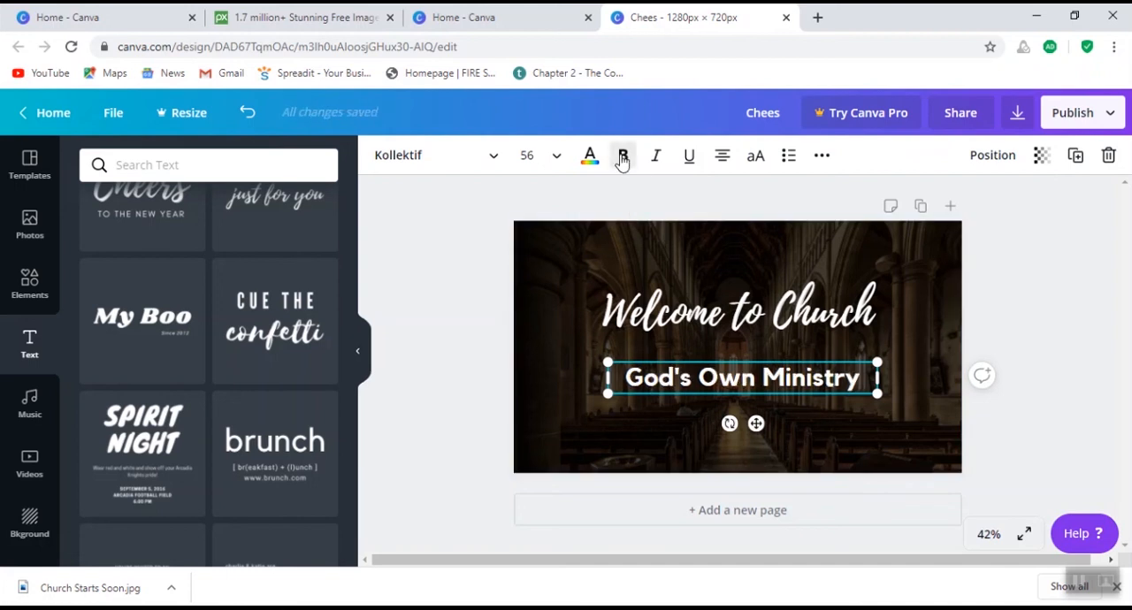
pyautogui.click(622, 159)
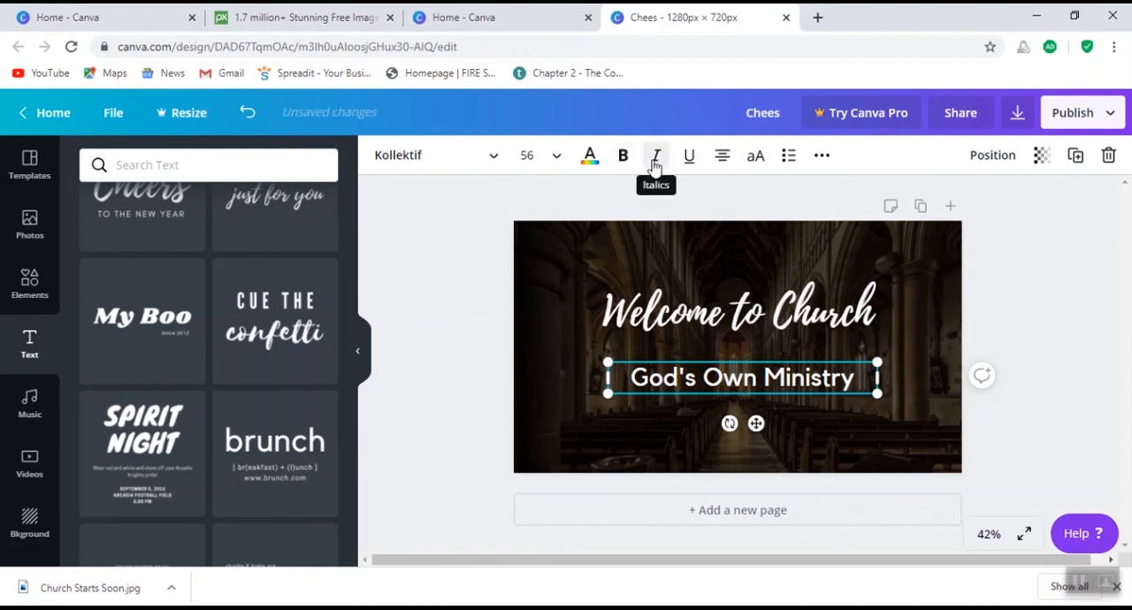
pyautogui.click(655, 159)
pyautogui.click(655, 166)
pyautogui.click(684, 166)
pyautogui.click(683, 167)
# - Color the "God's Own Ministry" line bright red from the default colors and nudge it up toward the heading
pyautogui.click(591, 159)
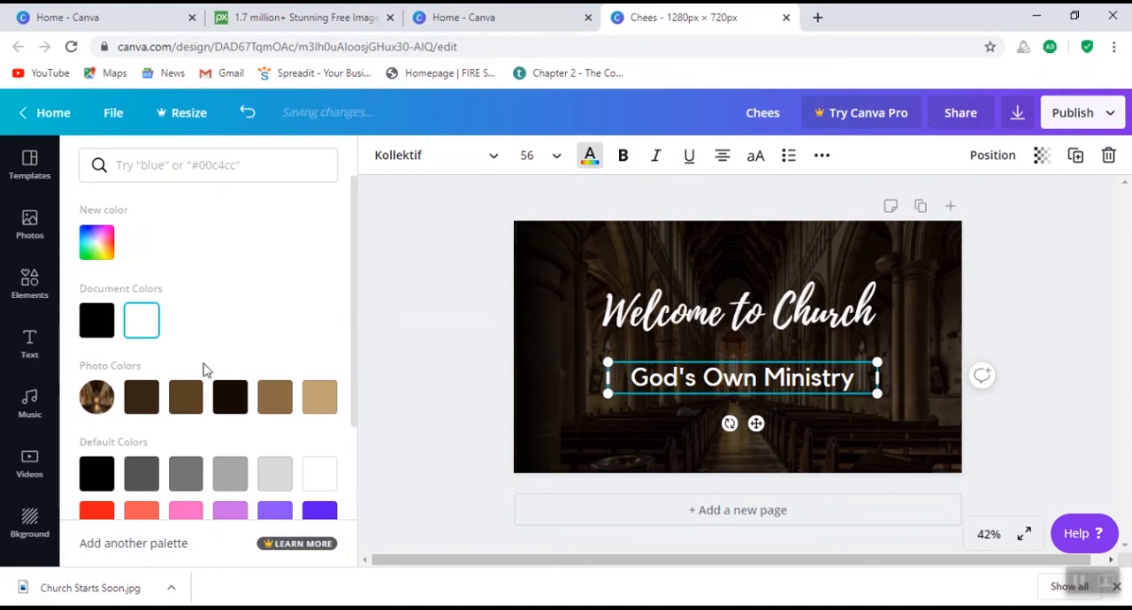
pyautogui.scroll(-1, 222, 409)
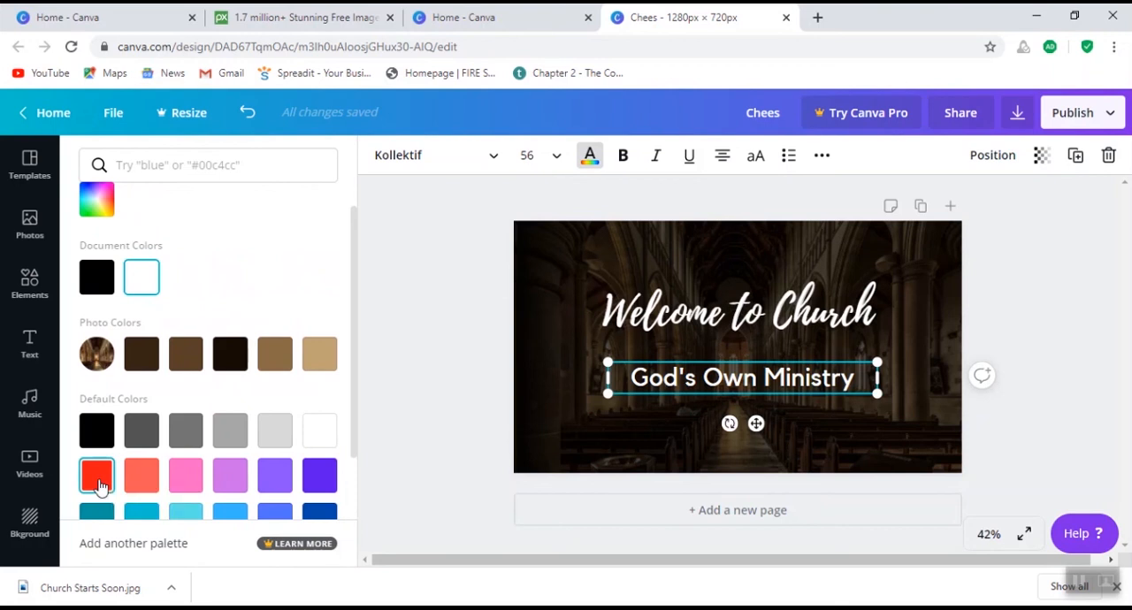
pyautogui.click(97, 479)
pyautogui.click(657, 425)
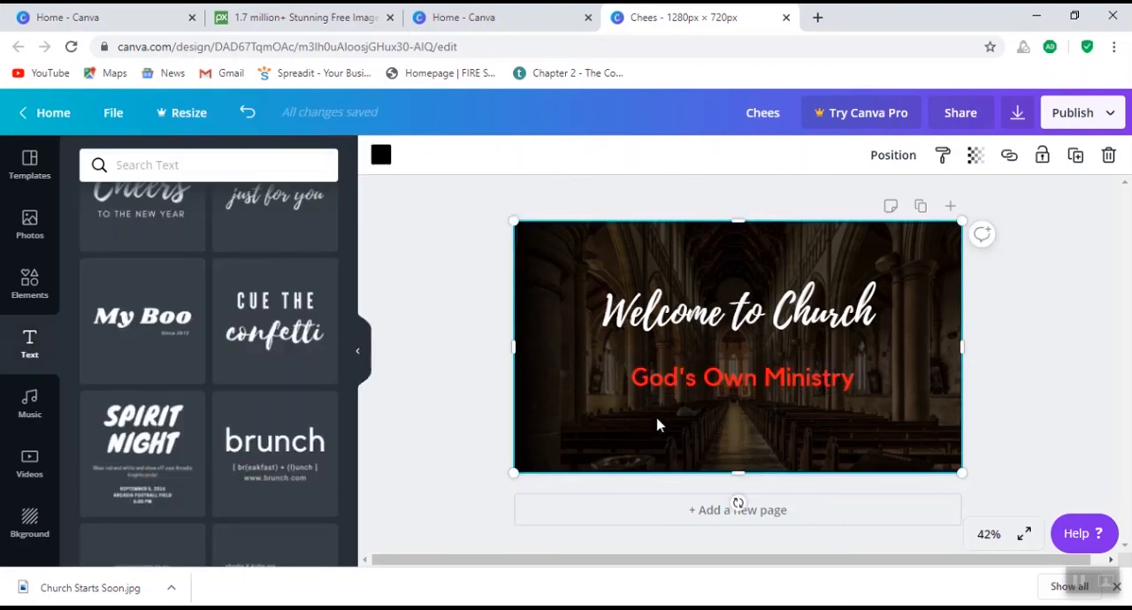
pyautogui.click(741, 383)
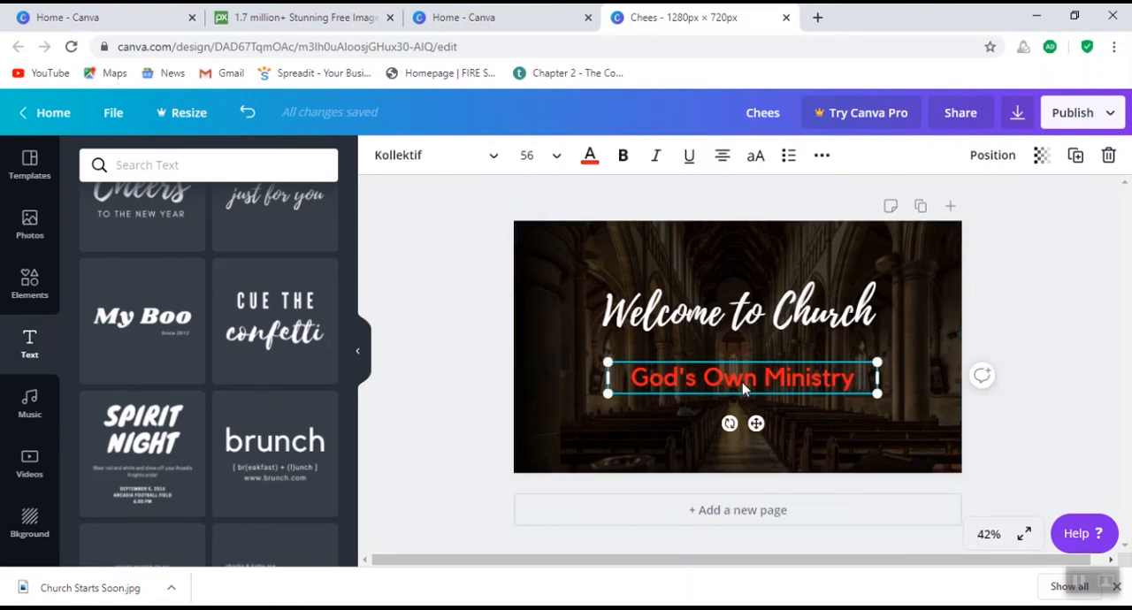
pyautogui.moveTo(742, 383); pyautogui.dragTo(743, 374)
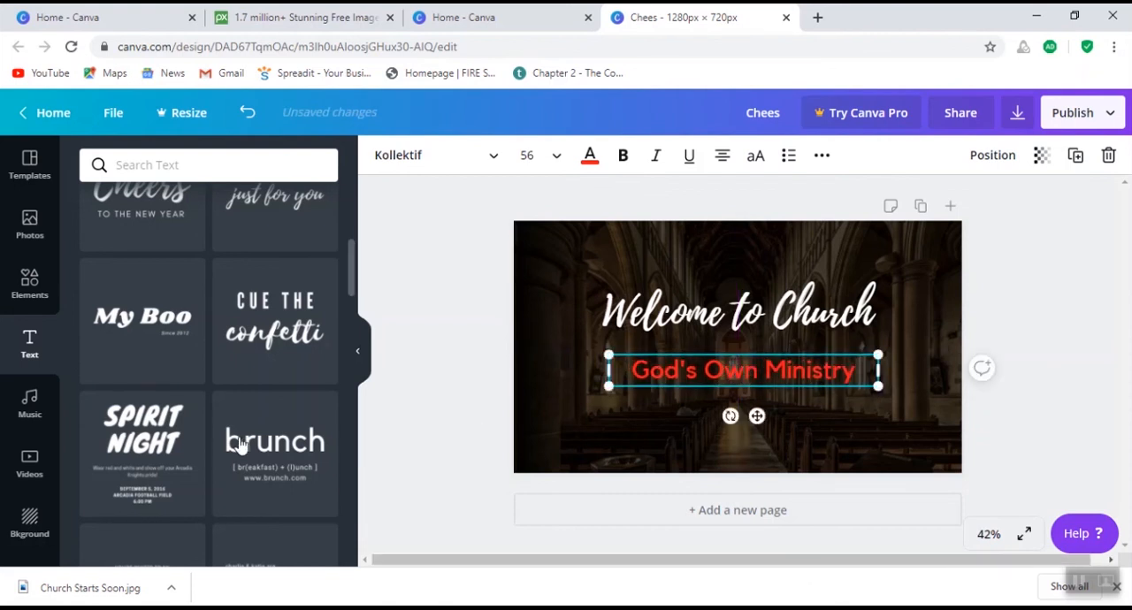
# - Add a subheading text box and place it a short distance below the "God's Own Ministry" line
pyautogui.scroll(-2, 233, 428)
pyautogui.scroll(-2, 232, 428)
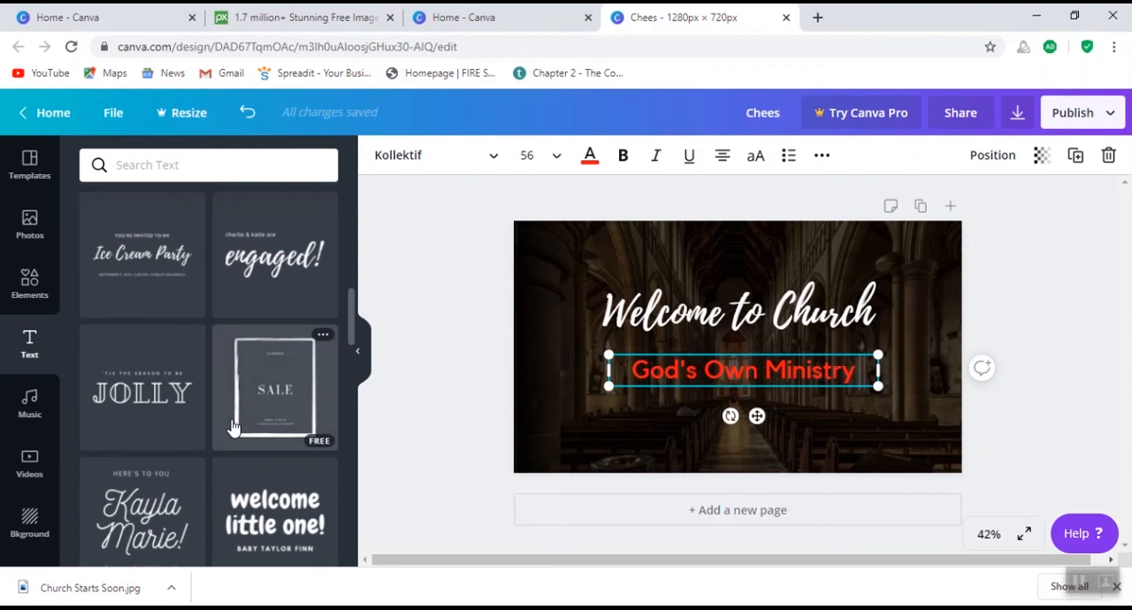
pyautogui.scroll(-3, 232, 428)
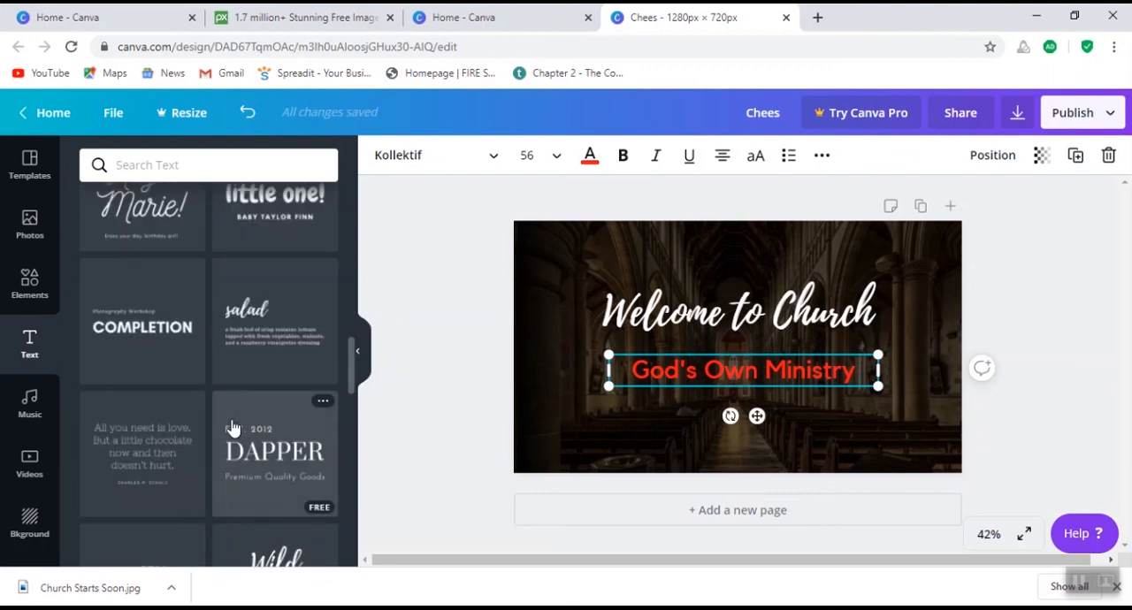
pyautogui.scroll(10, 169, 347)
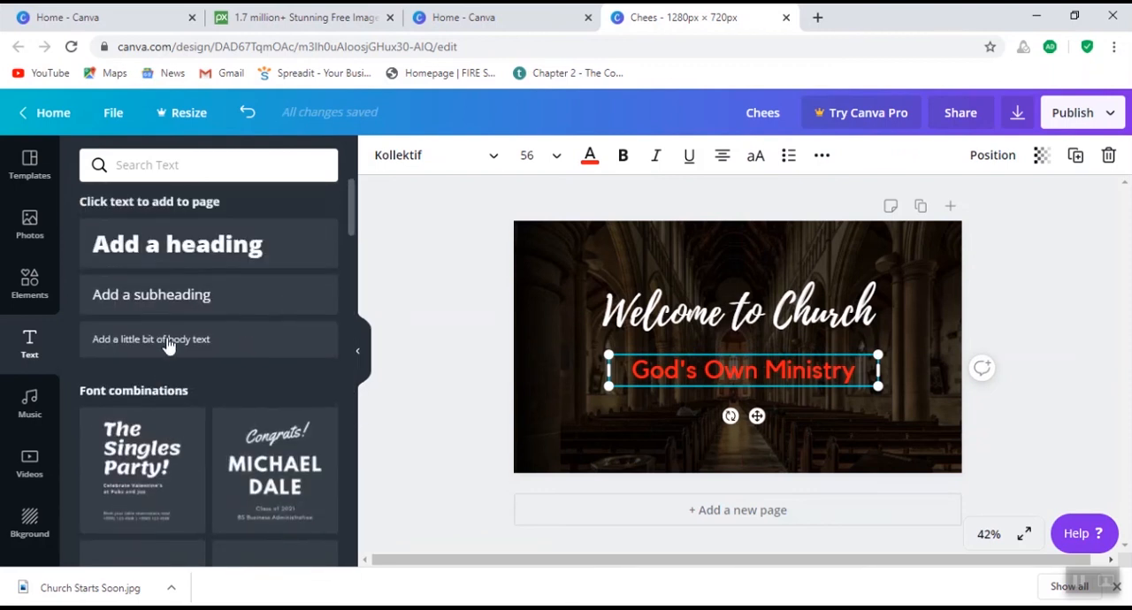
pyautogui.scroll(-5, 256, 460)
pyautogui.scroll(5, 248, 431)
pyautogui.click(173, 307)
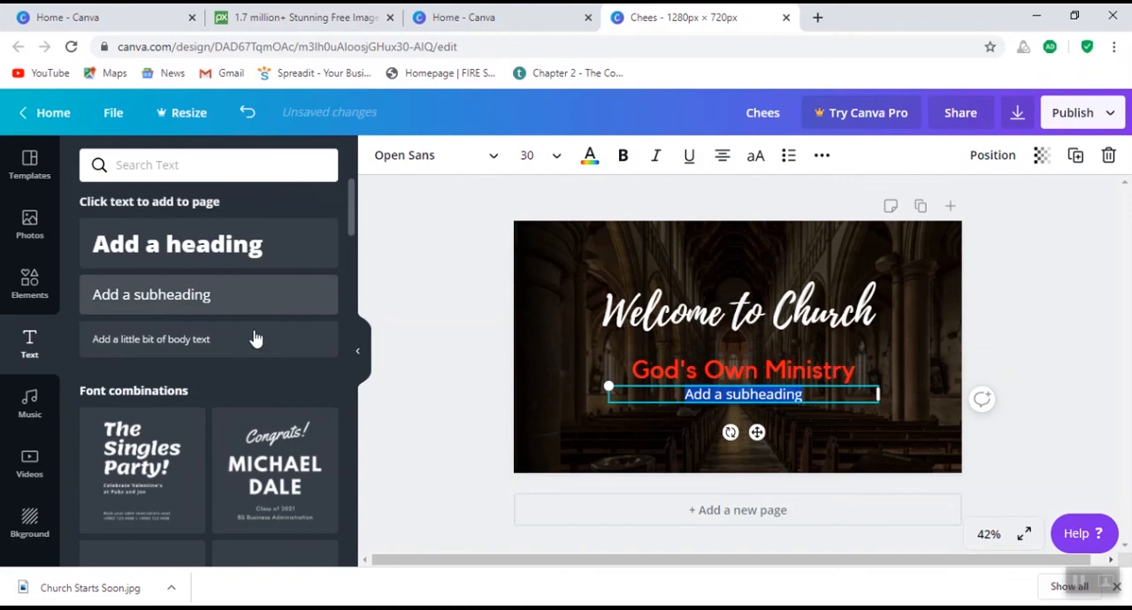
pyautogui.moveTo(767, 399); pyautogui.dragTo(767, 422)
pyautogui.click(741, 422)
pyautogui.click(740, 420)
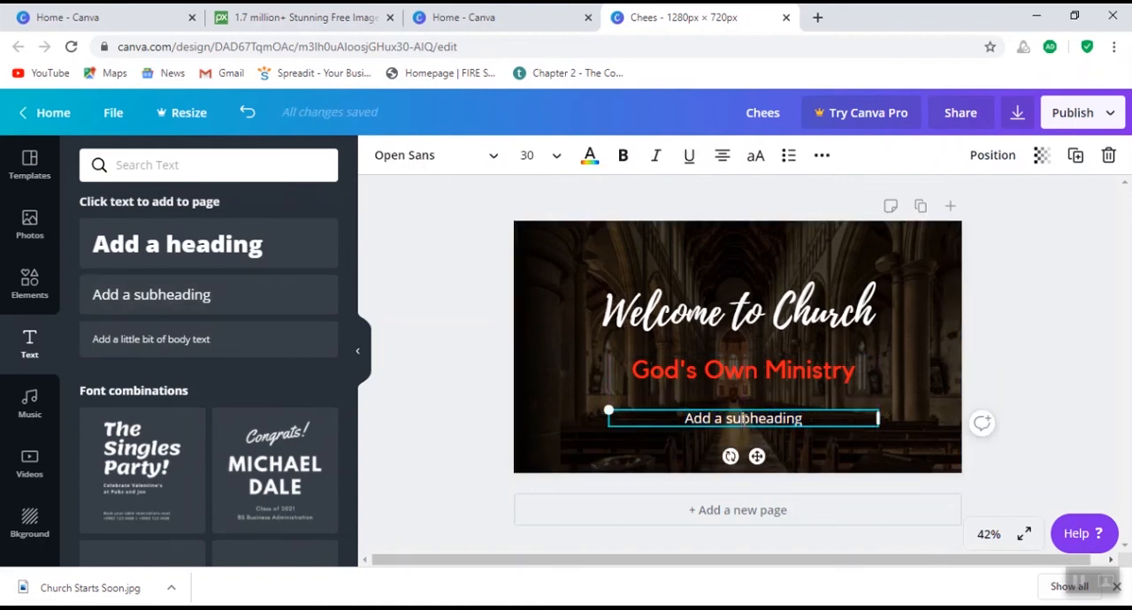
# - Replace the subheading placeholder text with "Service Starts in 5 Minutes"
pyautogui.doubleClick(744, 419)
pyautogui.write('Service Stars in 5 Min')
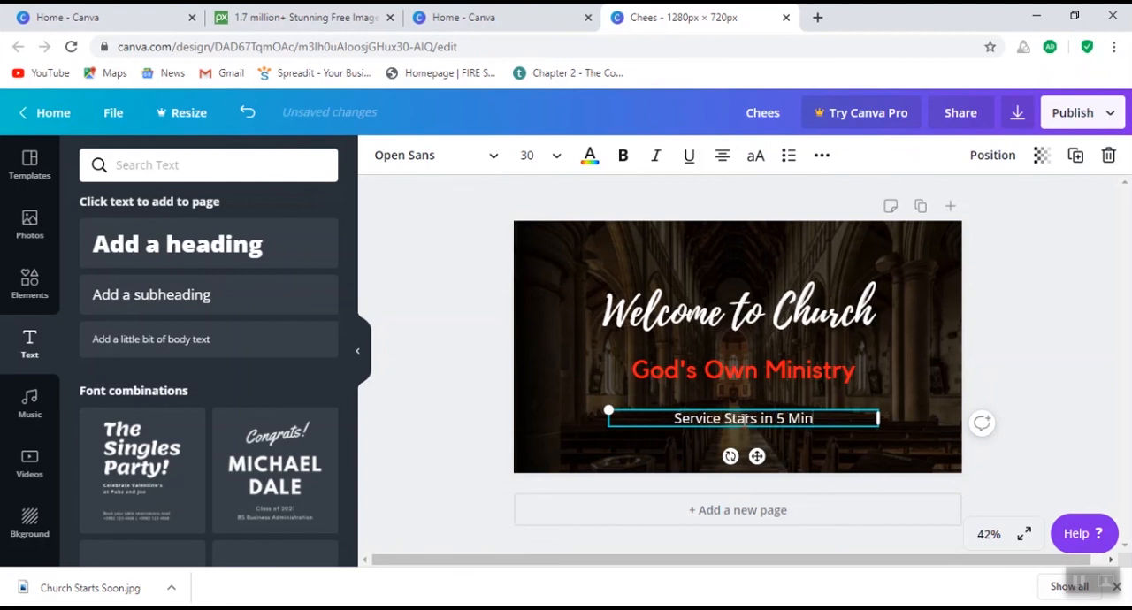
pyautogui.write('utes')
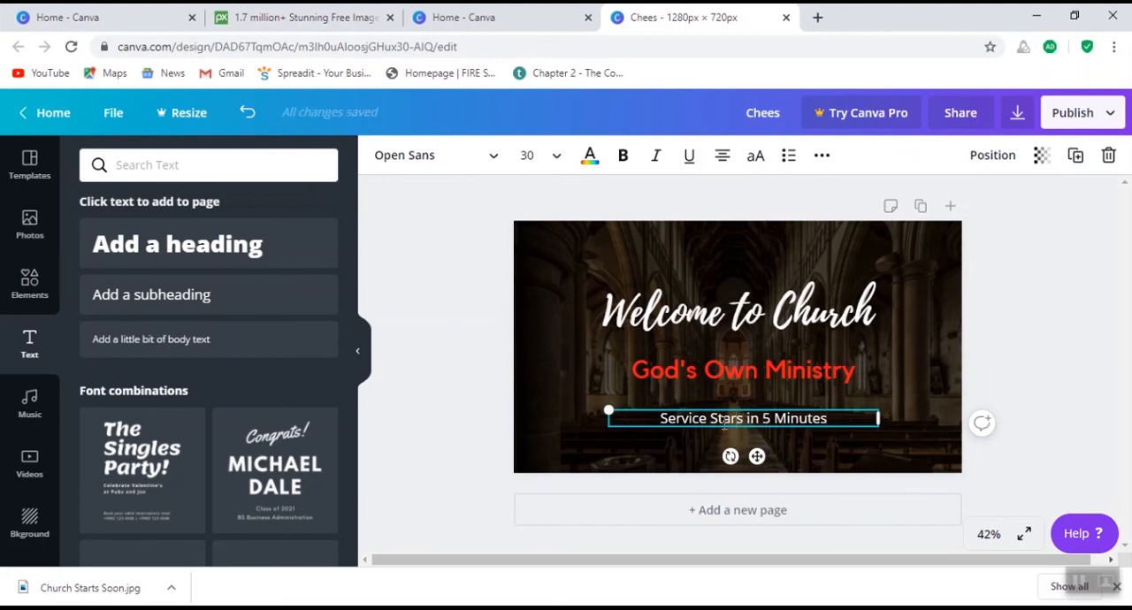
pyautogui.click(732, 421)
pyautogui.write('t')
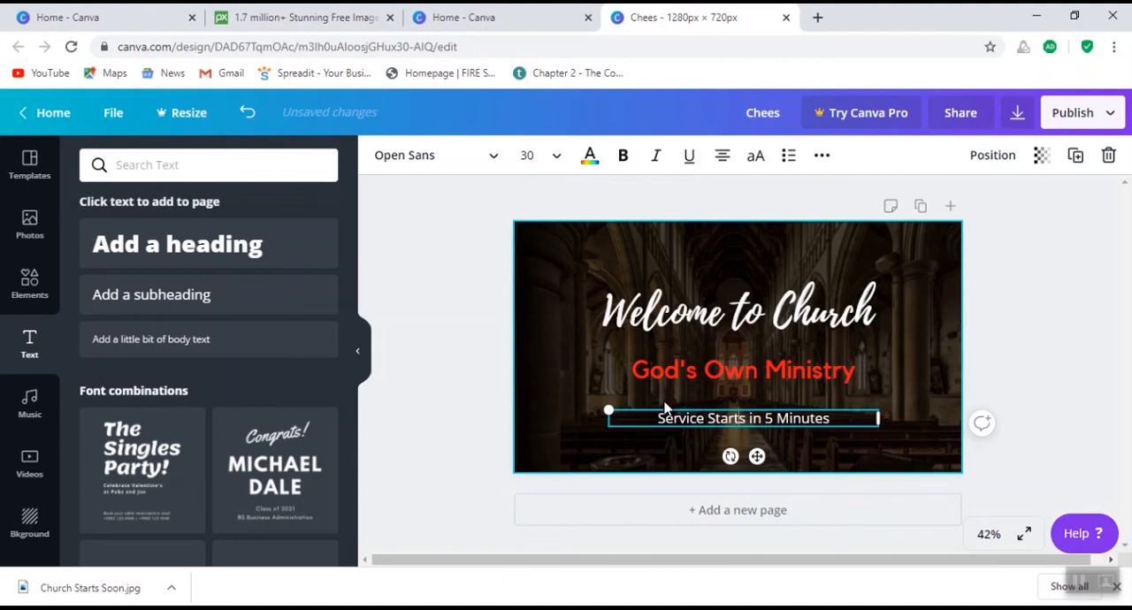
# - Move the "Service Starts in 5 Minutes" line up so it sits directly beneath "God's Own Ministry"
pyautogui.click(674, 429)
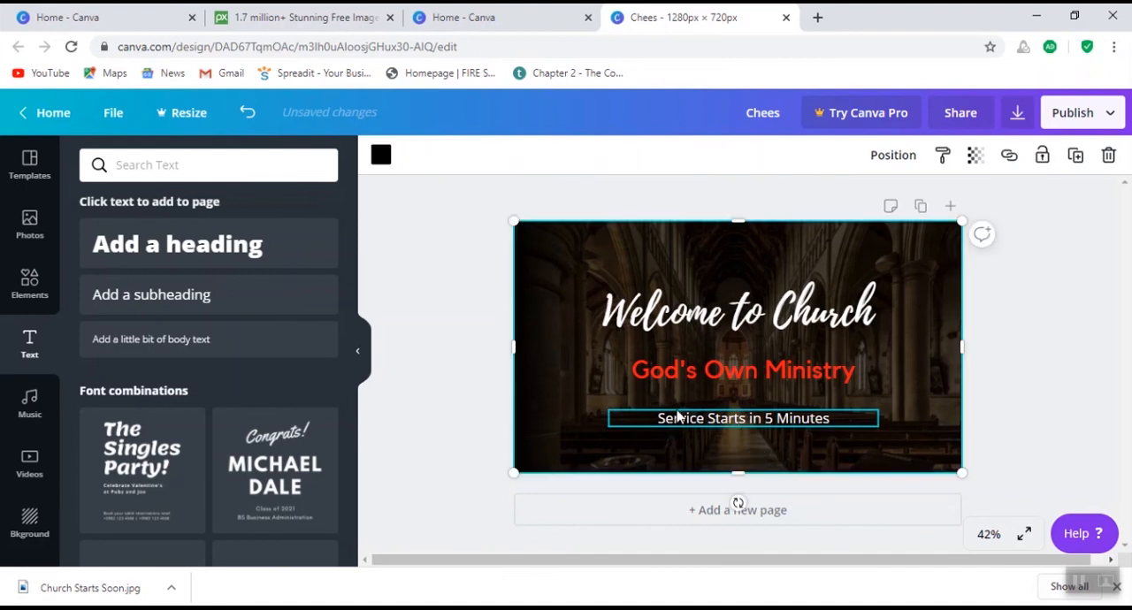
pyautogui.click(674, 416)
pyautogui.click(670, 433)
pyautogui.click(687, 419)
pyautogui.moveTo(687, 419); pyautogui.dragTo(683, 402)
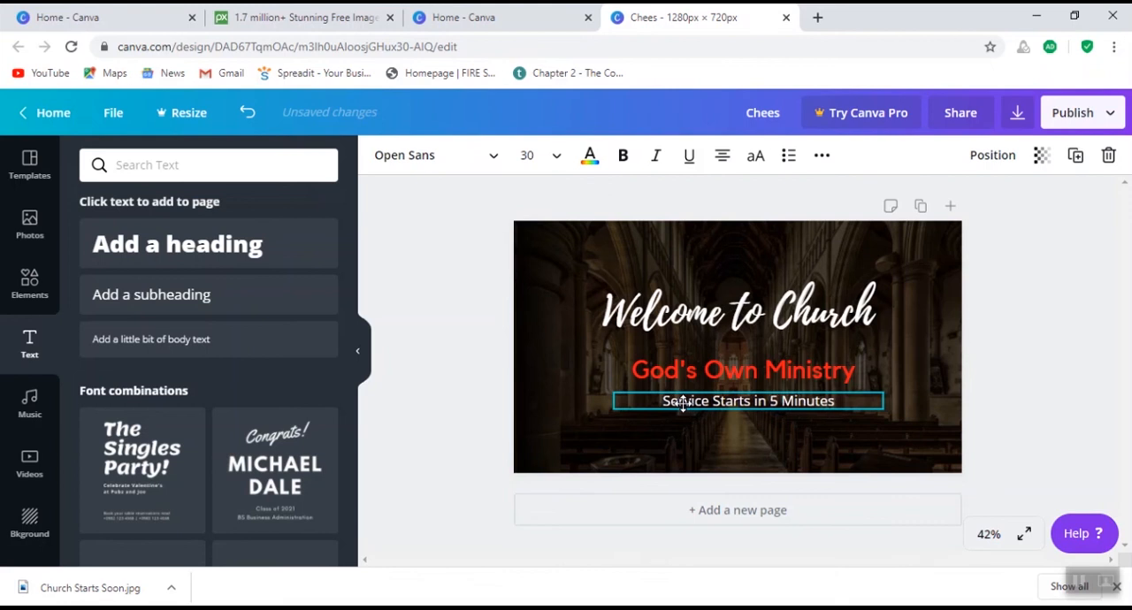
pyautogui.click(655, 435)
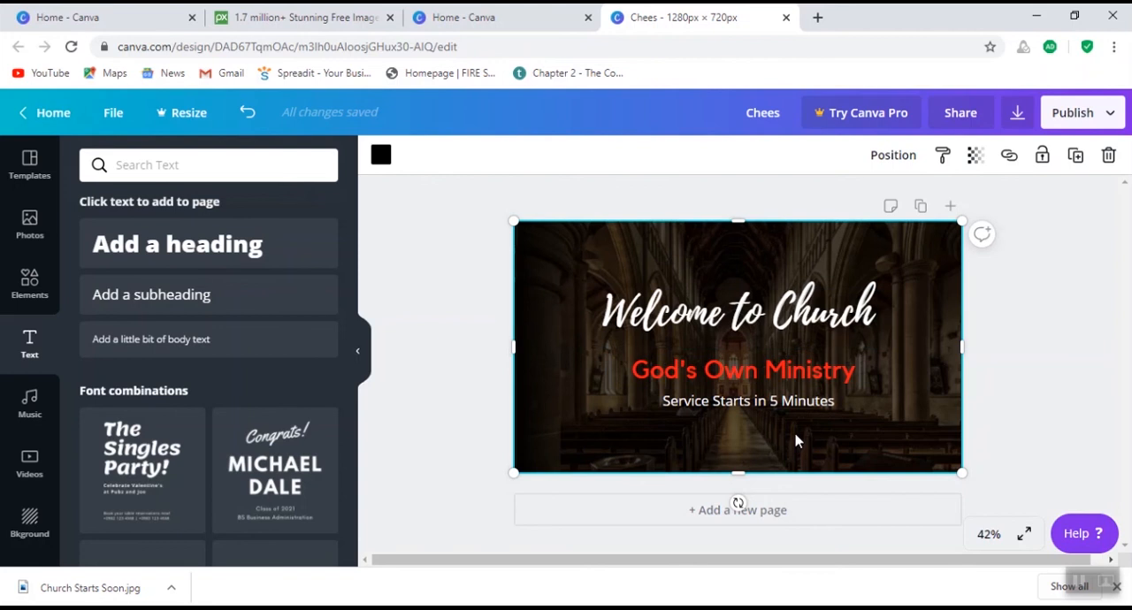
# - Download the design as a JPG and open the downloaded Chees.jpg to view it
pyautogui.click(1110, 117)
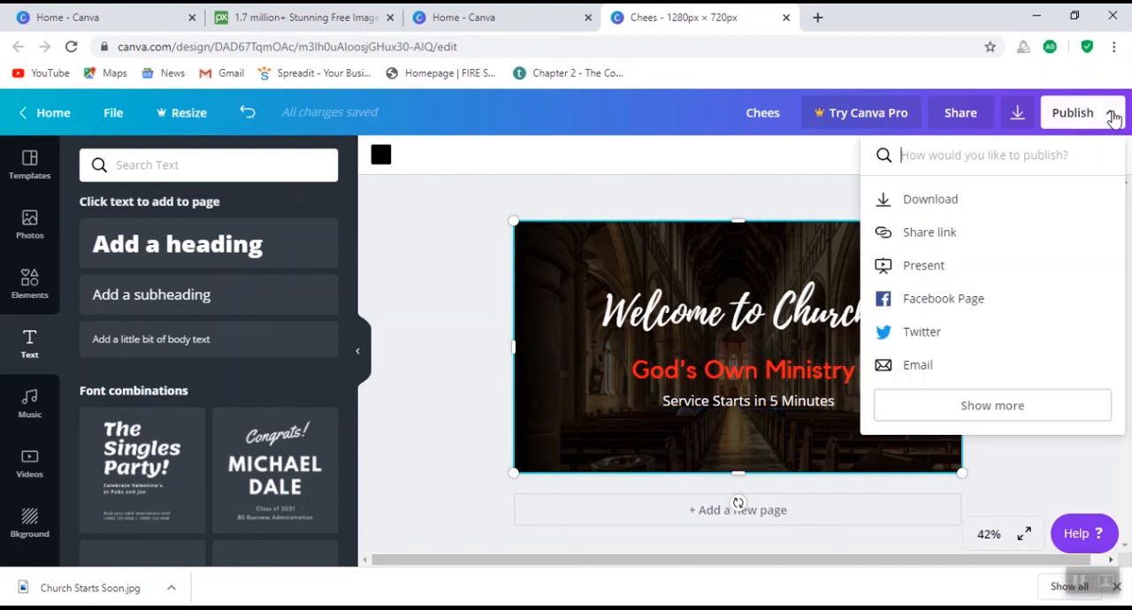
pyautogui.click(961, 210)
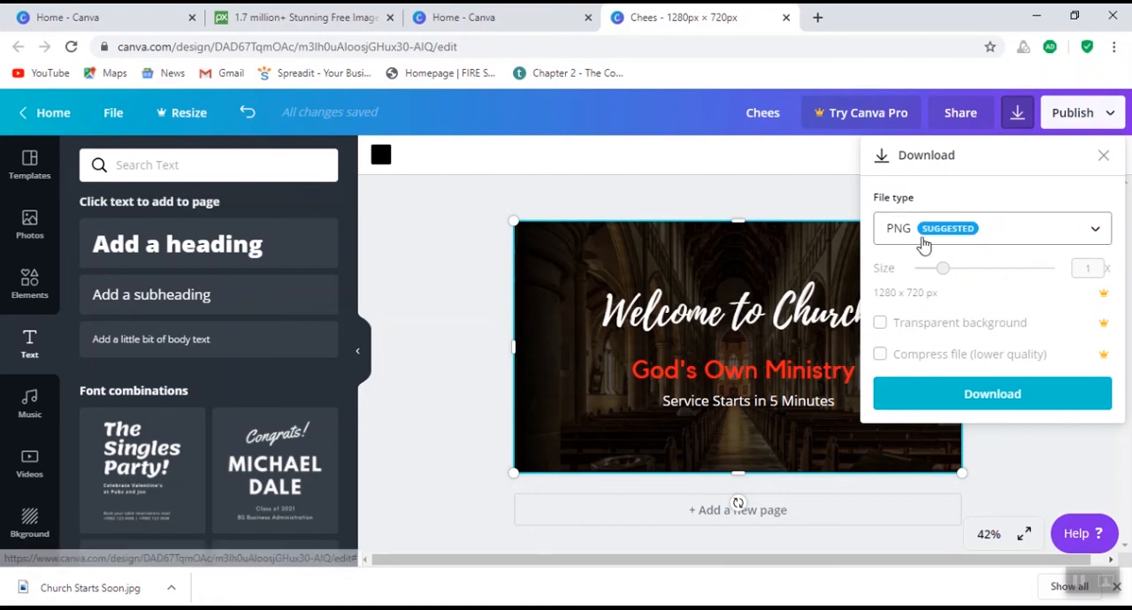
pyautogui.click(1099, 232)
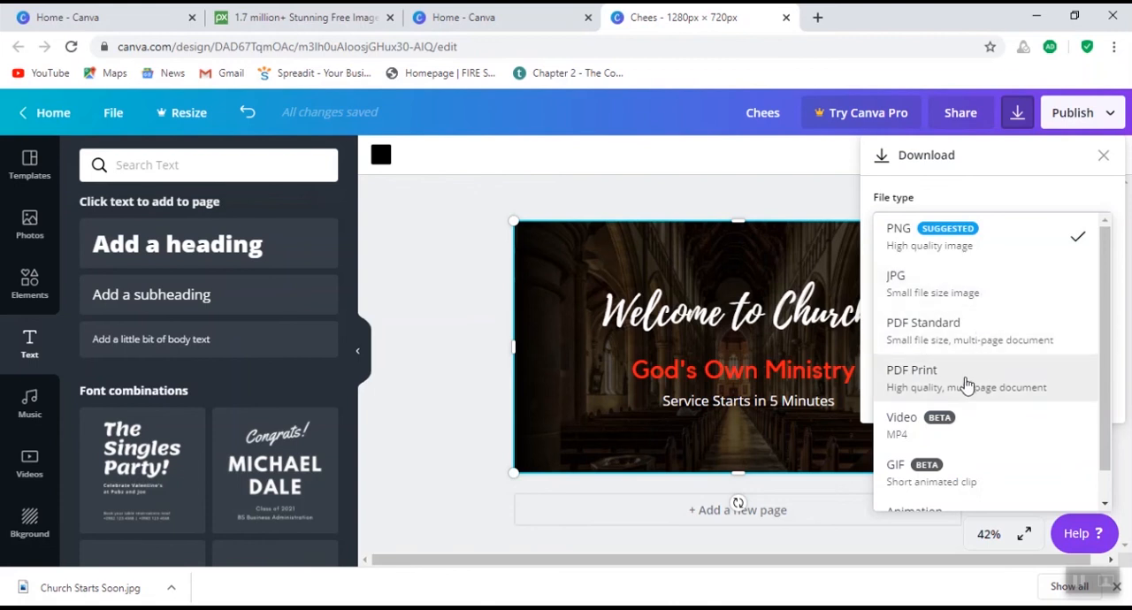
pyautogui.click(1017, 230)
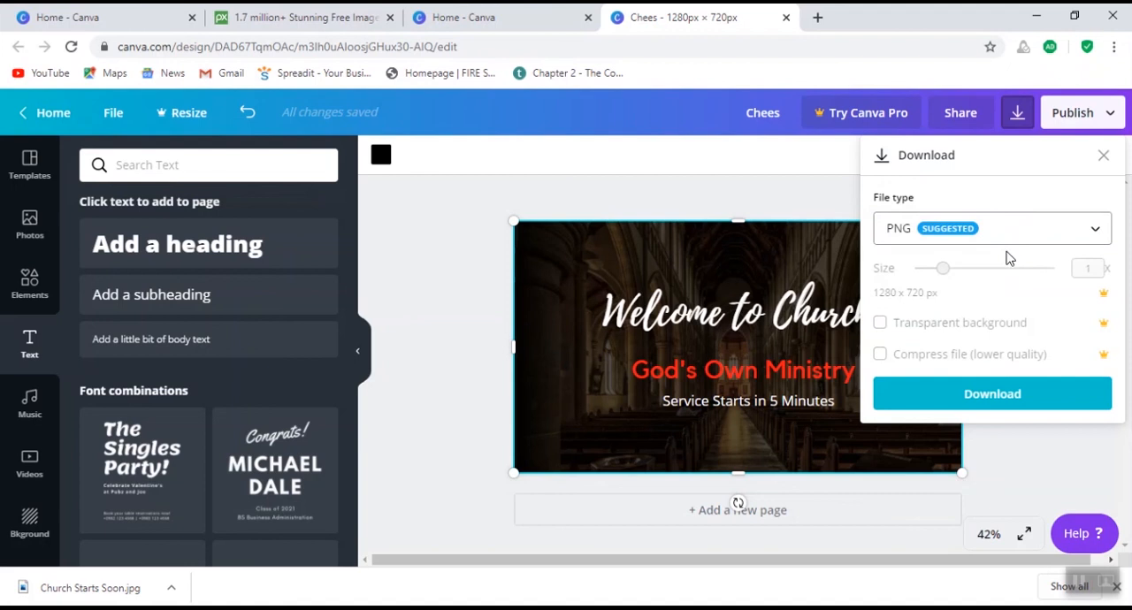
pyautogui.click(1094, 232)
pyautogui.click(1026, 269)
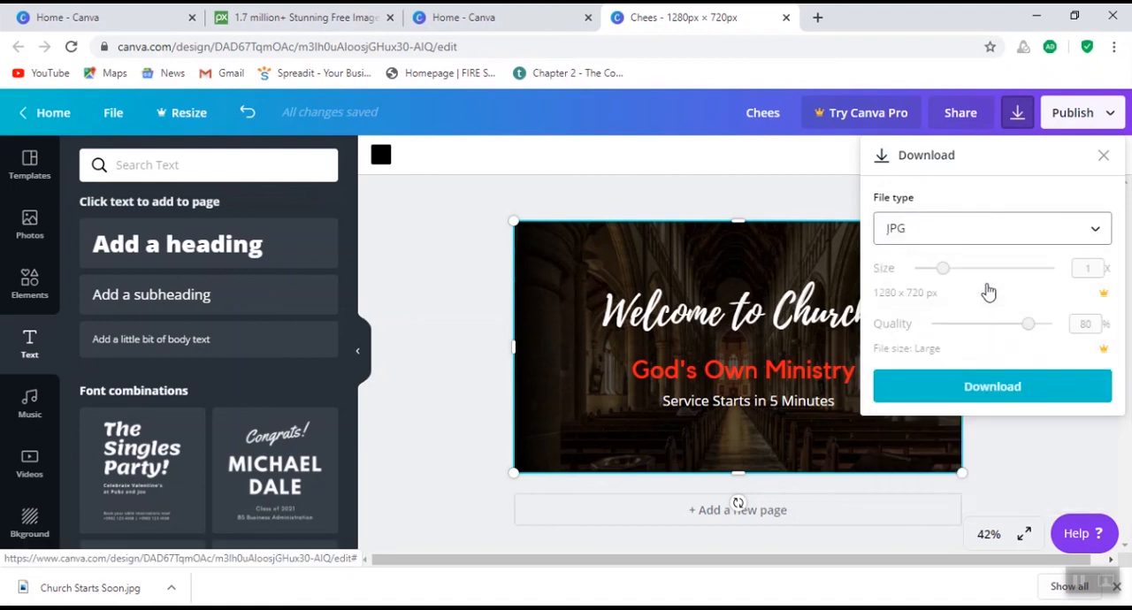
pyautogui.click(974, 389)
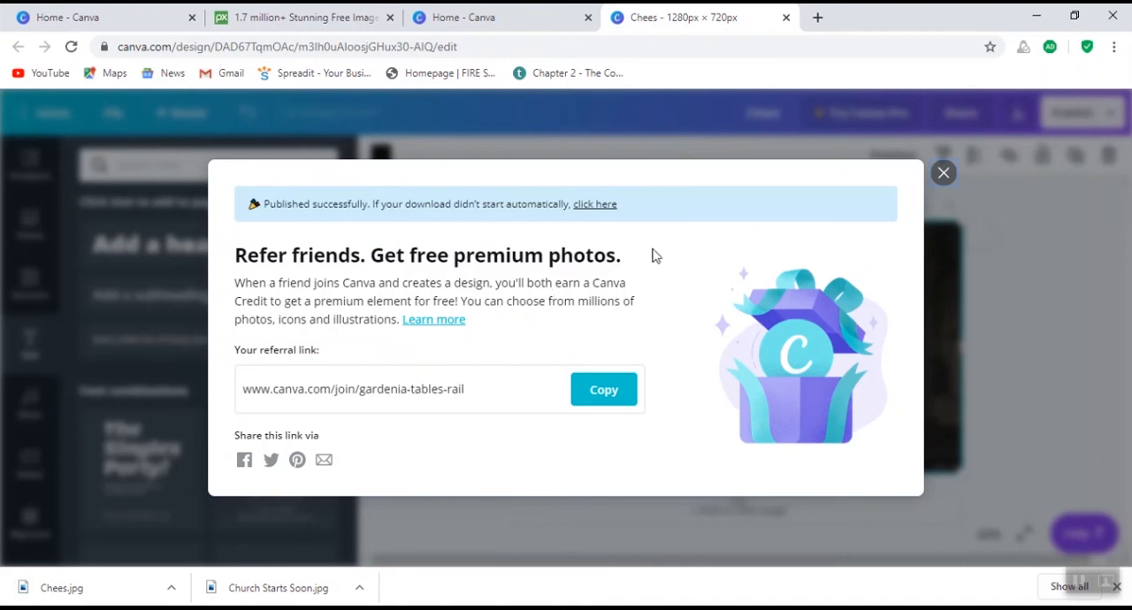
pyautogui.click(940, 176)
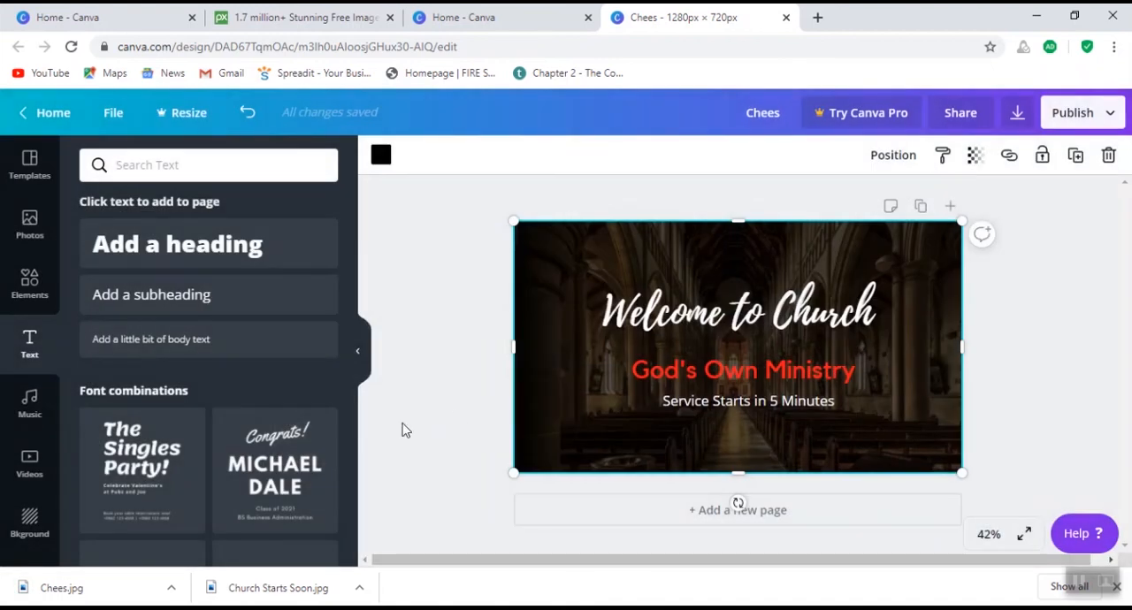
pyautogui.click(104, 594)
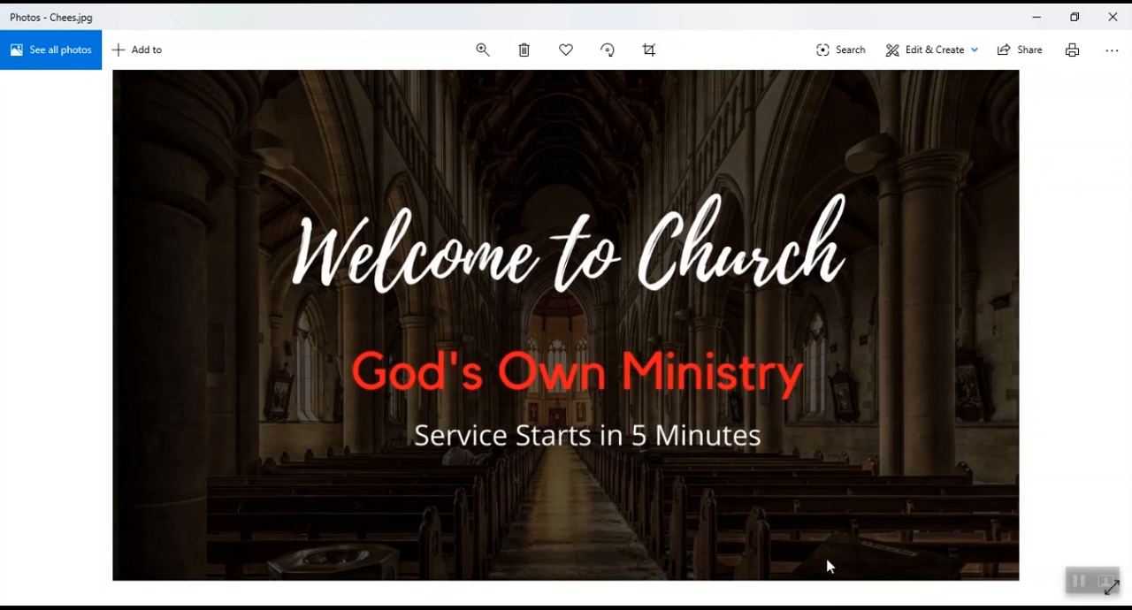
# - Switch to OBS Studio and hide the Pastor Name source in the Camera scene
pyautogui.hotkey('alt', 'Tab')
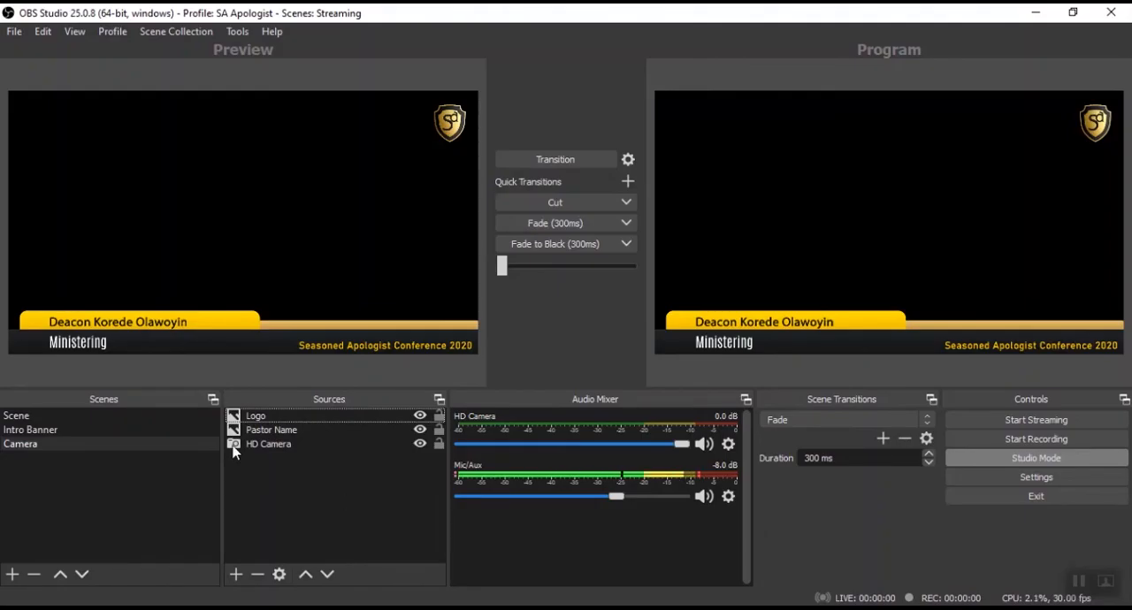
pyautogui.click(145, 329)
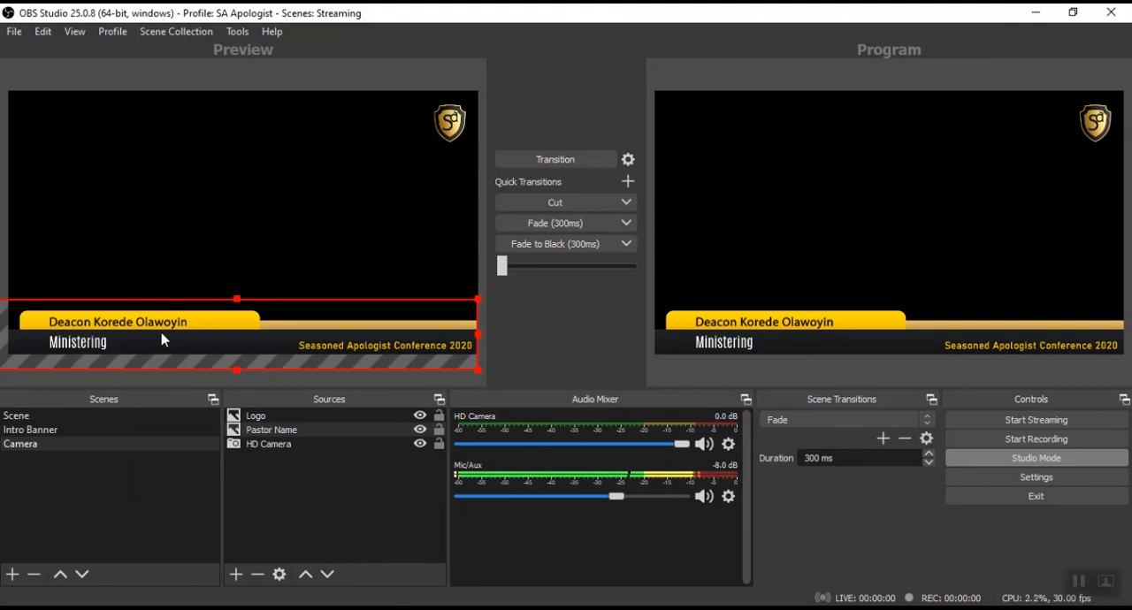
pyautogui.click(296, 433)
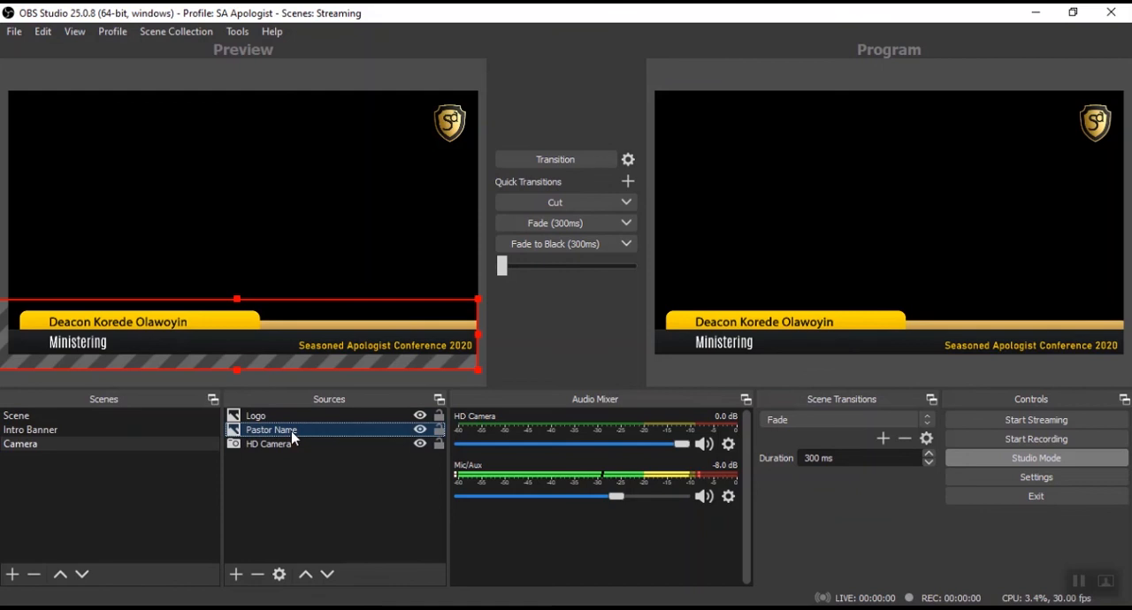
pyautogui.click(420, 430)
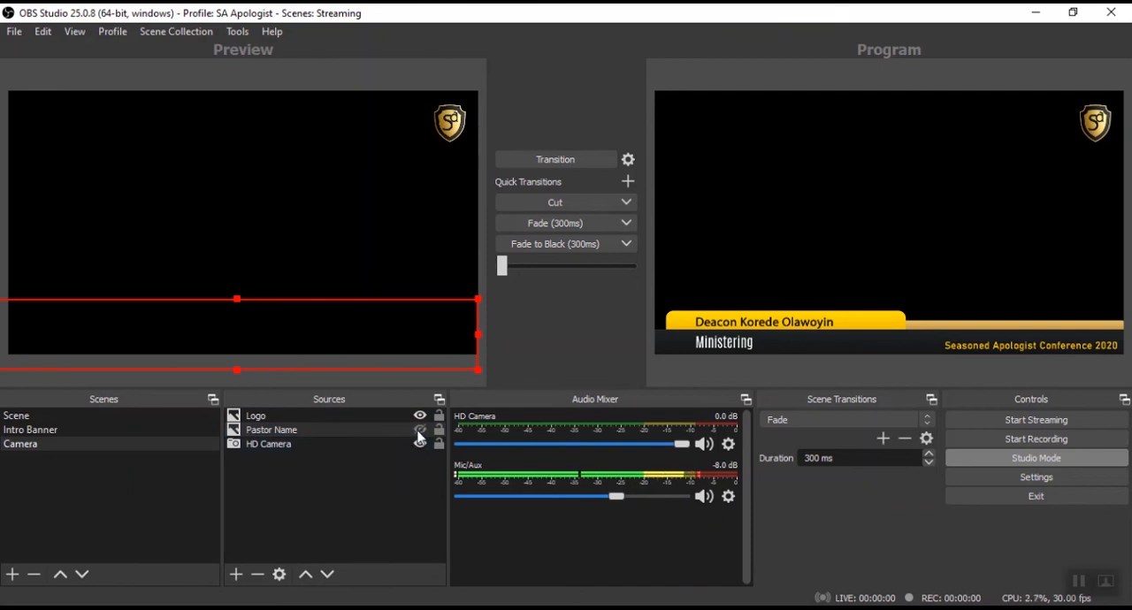
pyautogui.click(316, 478)
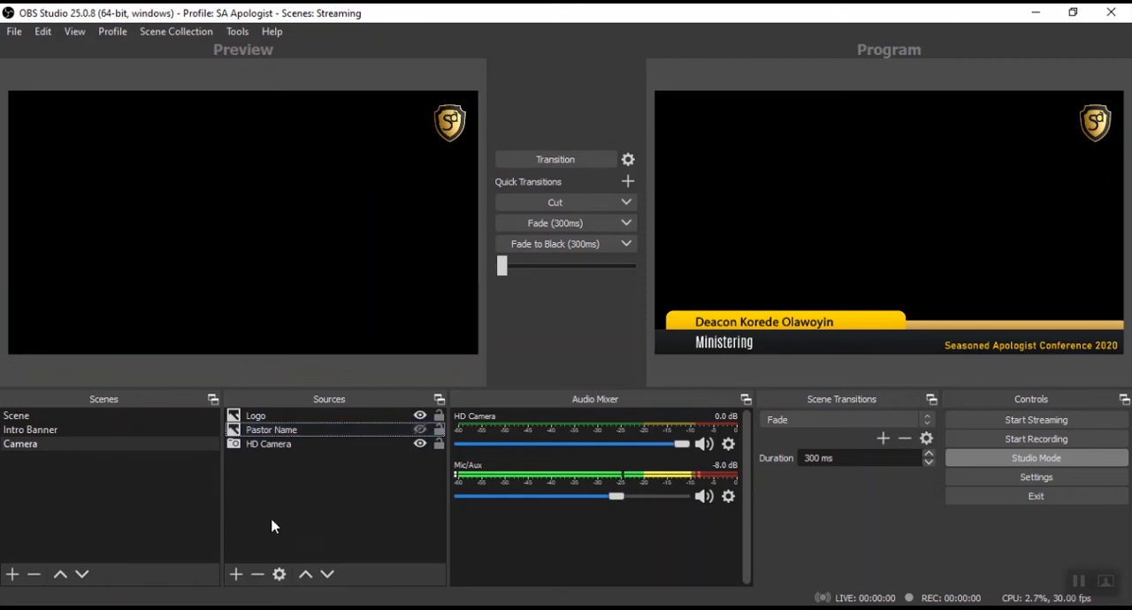
# - Add an image source named "New pastor name" to the Camera scene
pyautogui.click(239, 580)
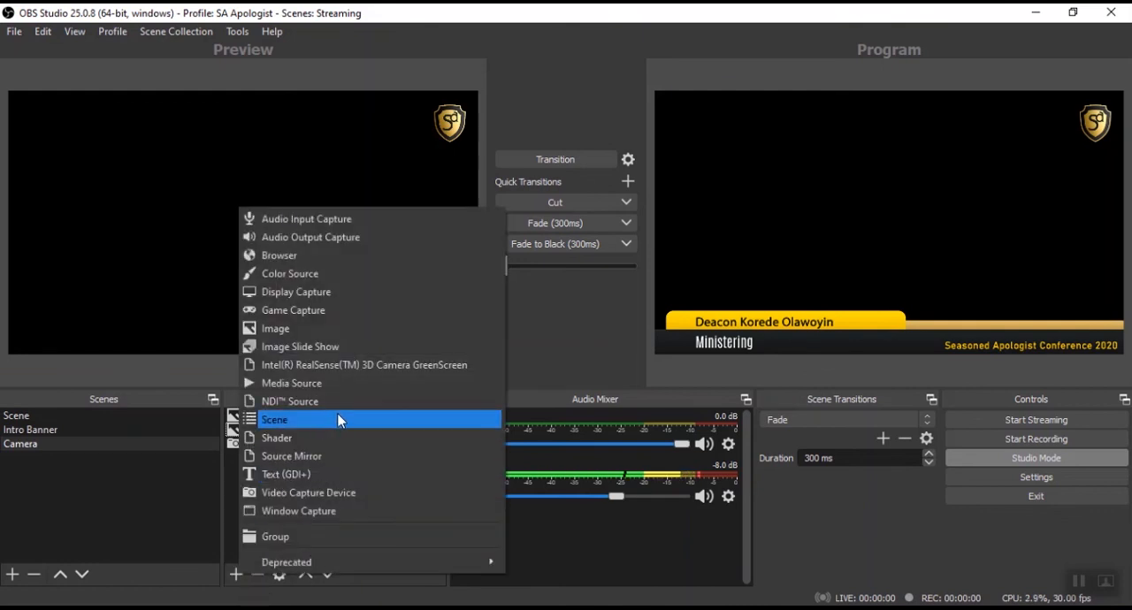
pyautogui.click(345, 329)
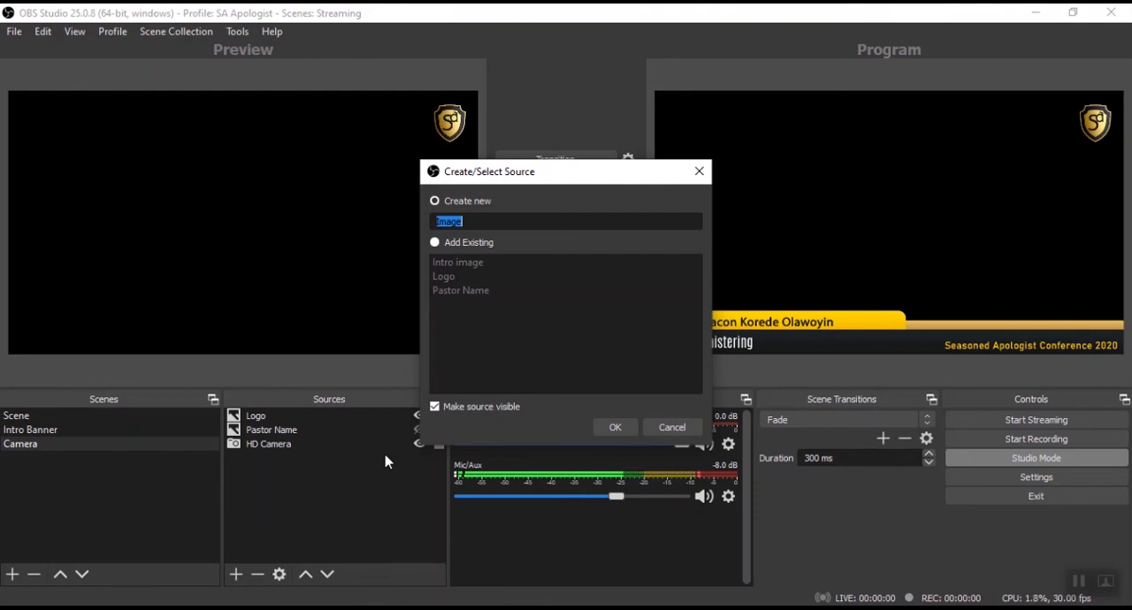
pyautogui.write('Ne')
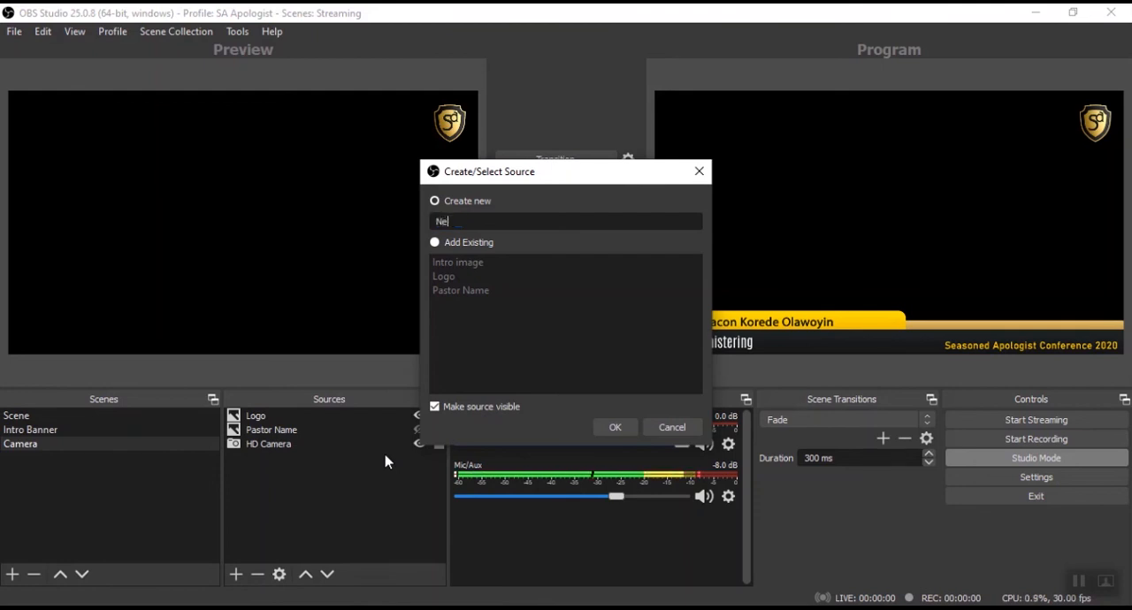
pyautogui.write('w pastor name')
pyautogui.click(614, 427)
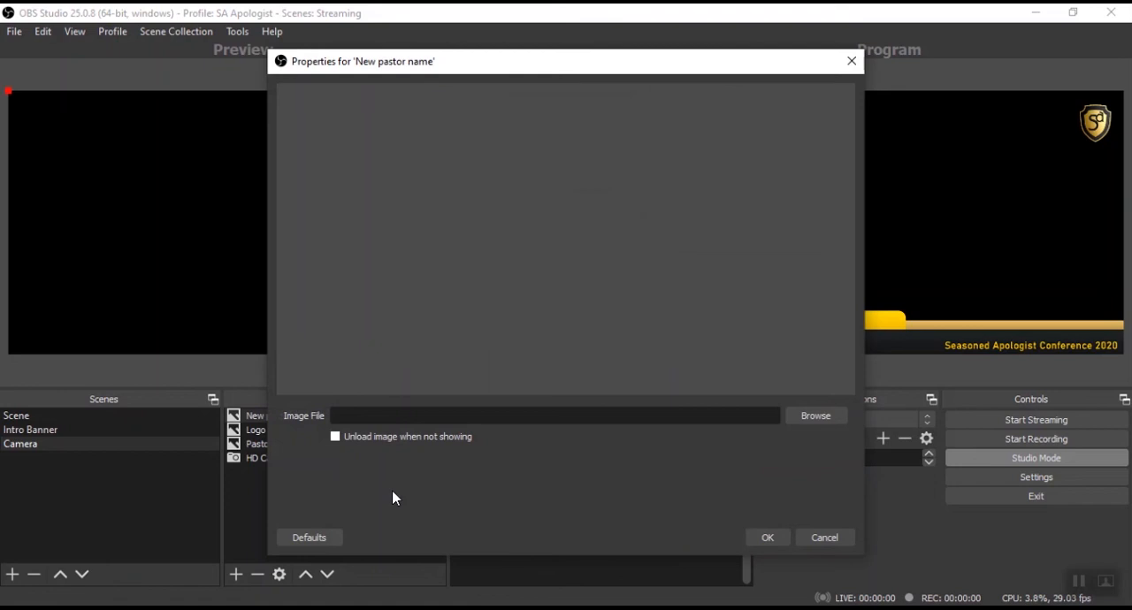
# - Load Chees.jpg from the Downloads folder as the new source's image and accept its properties
pyautogui.click(816, 415)
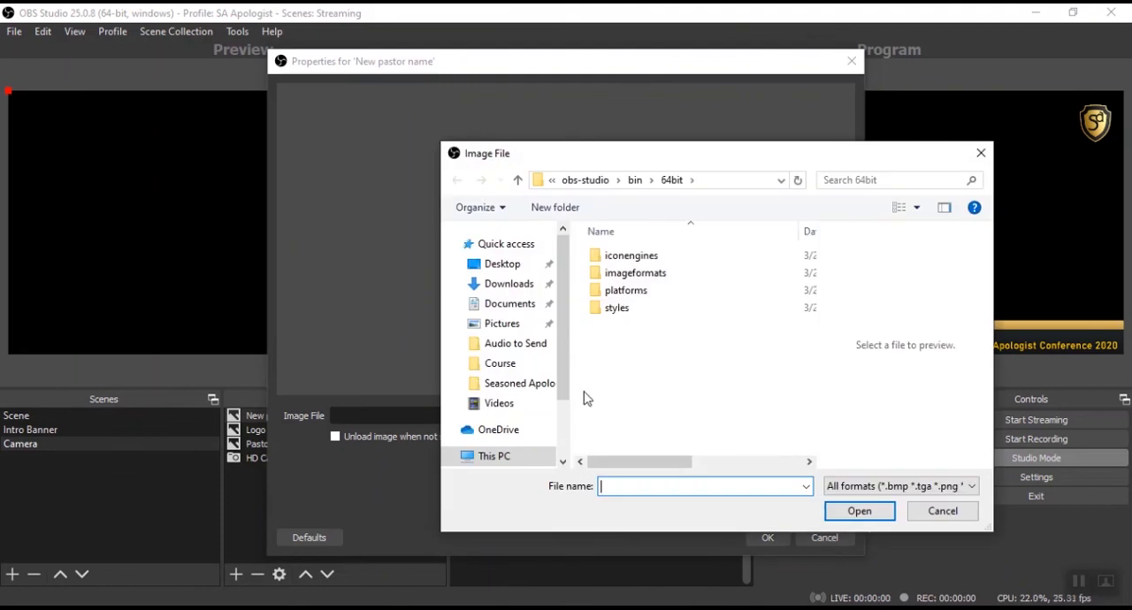
pyautogui.scroll(3, 546, 279)
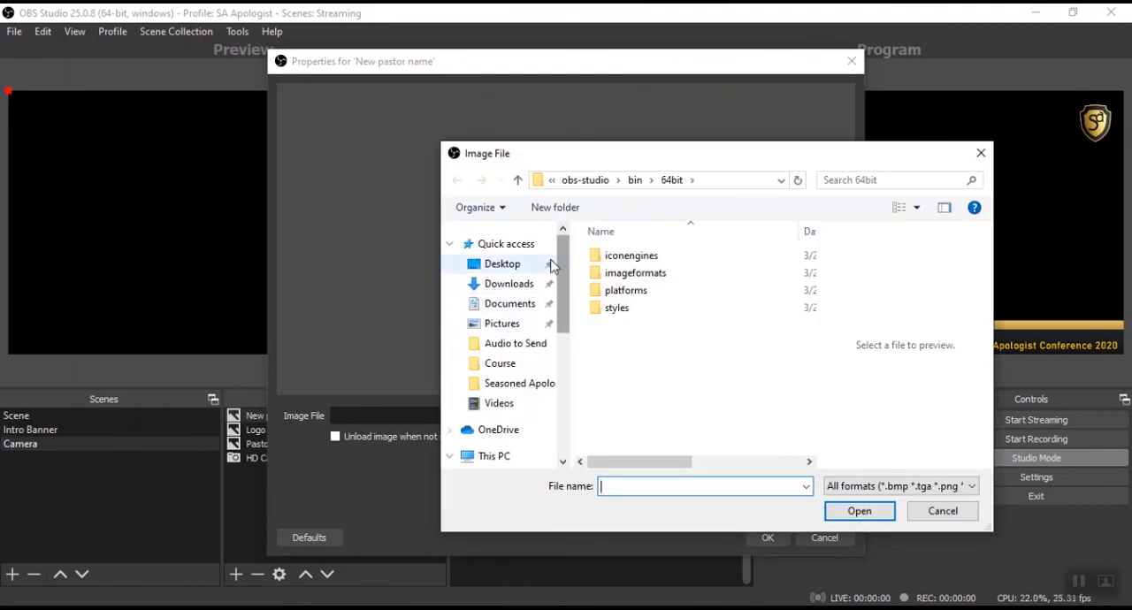
pyautogui.click(530, 284)
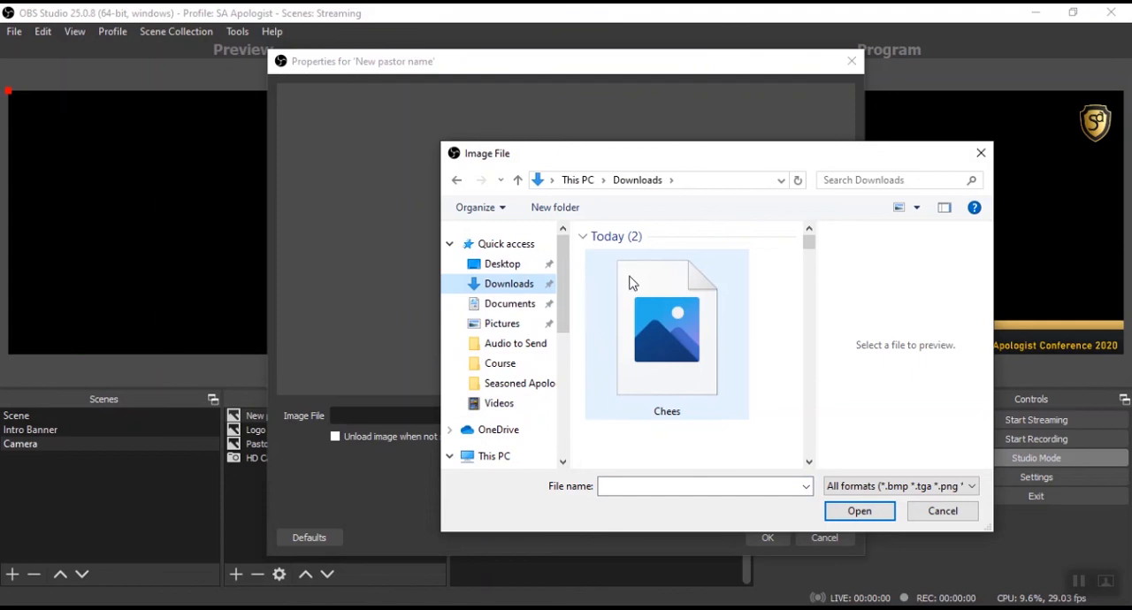
pyautogui.click(688, 343)
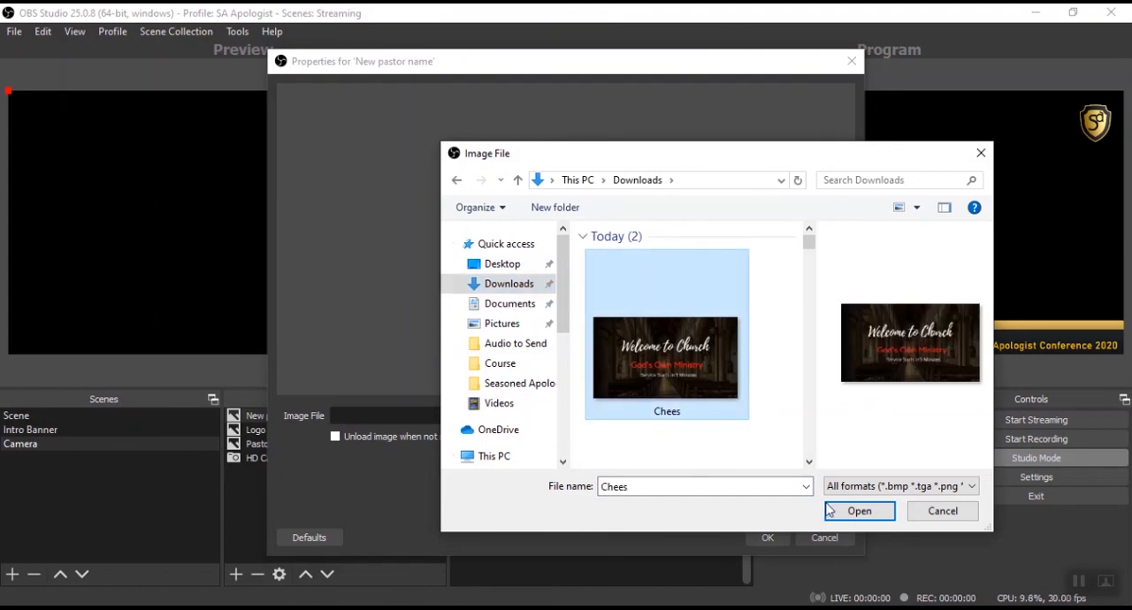
pyautogui.click(857, 511)
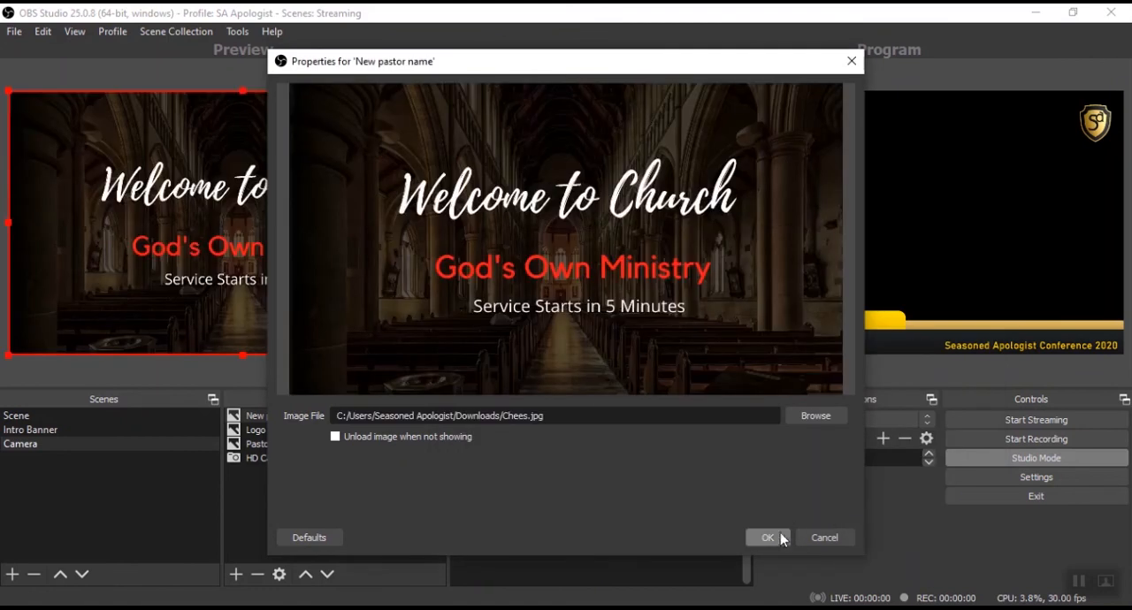
pyautogui.click(768, 538)
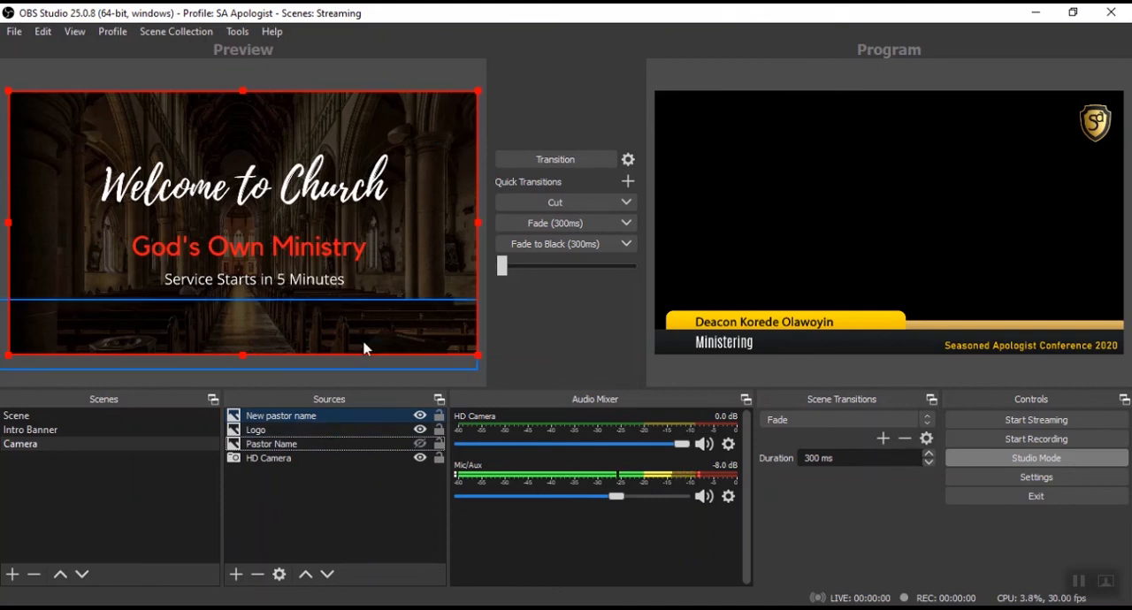
# - Move the "New pastor name" source down two places, below Logo and Pastor Name
pyautogui.click(327, 419)
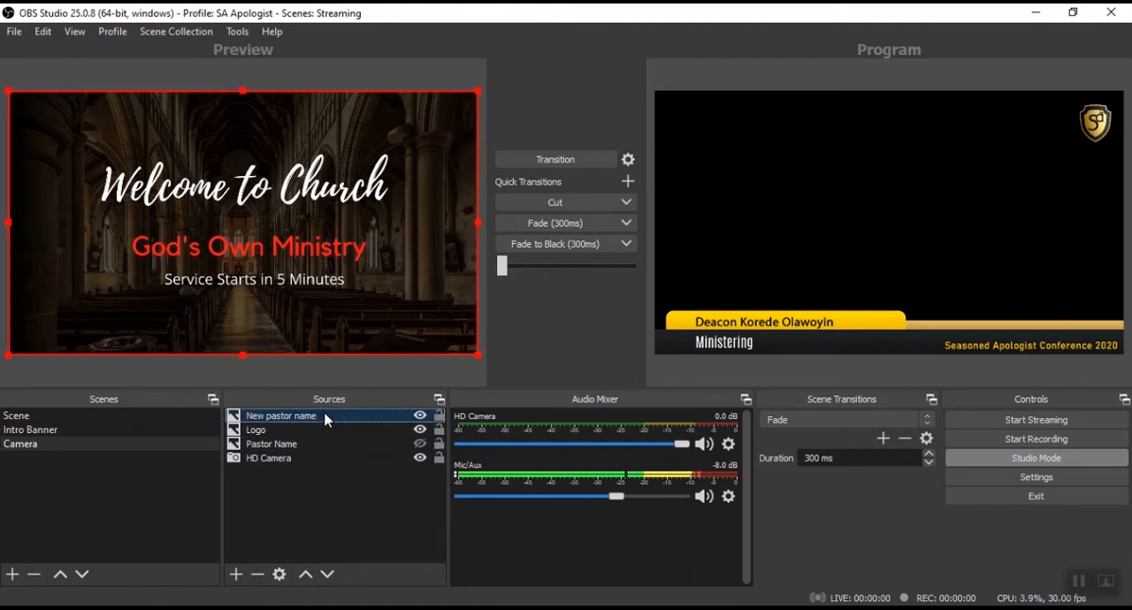
pyautogui.click(328, 574)
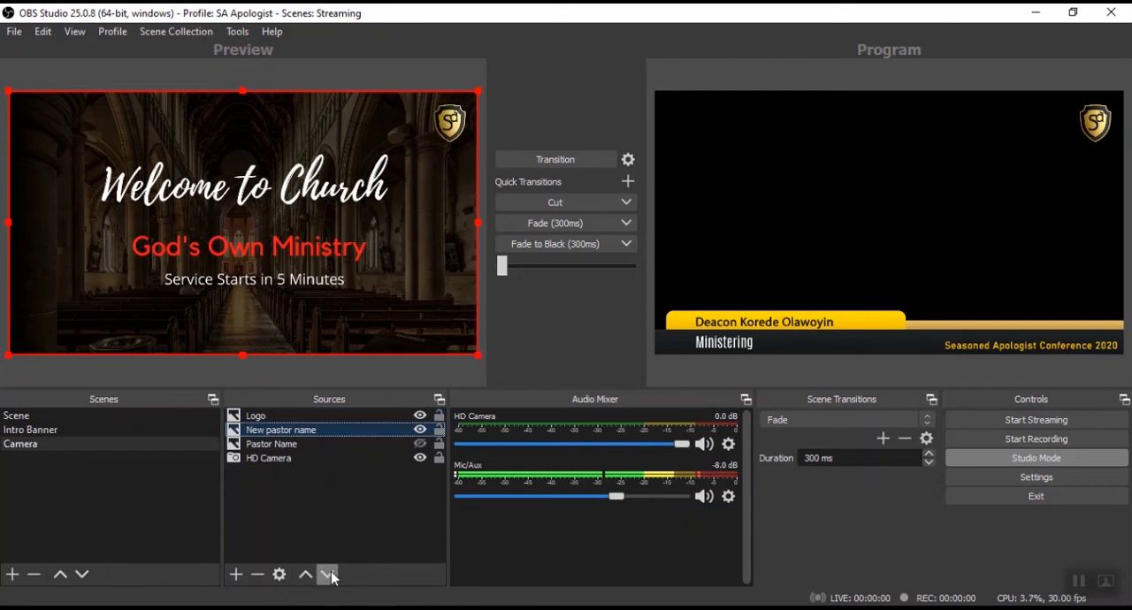
pyautogui.click(328, 575)
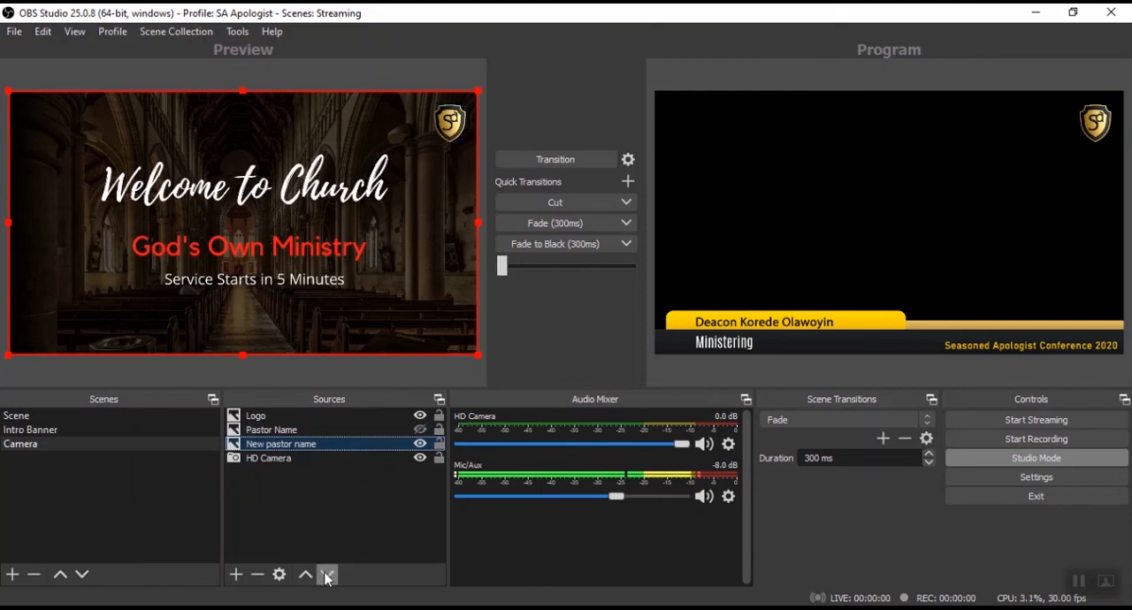
# - Try showing the Pastor Name banner over the church image, switching its visibility on and off twice
pyautogui.click(420, 431)
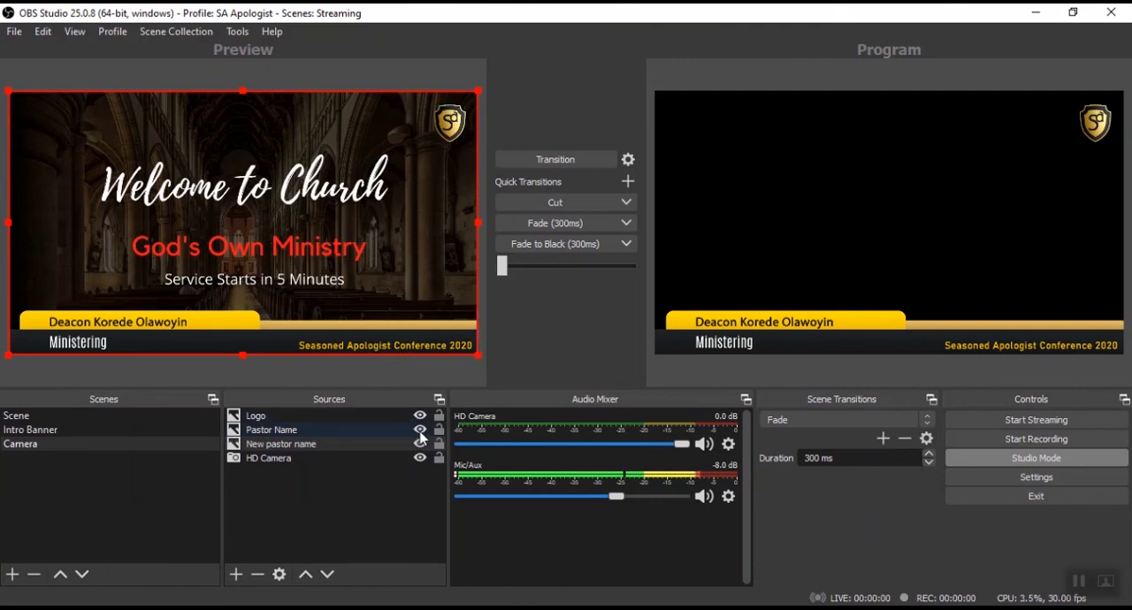
pyautogui.click(420, 430)
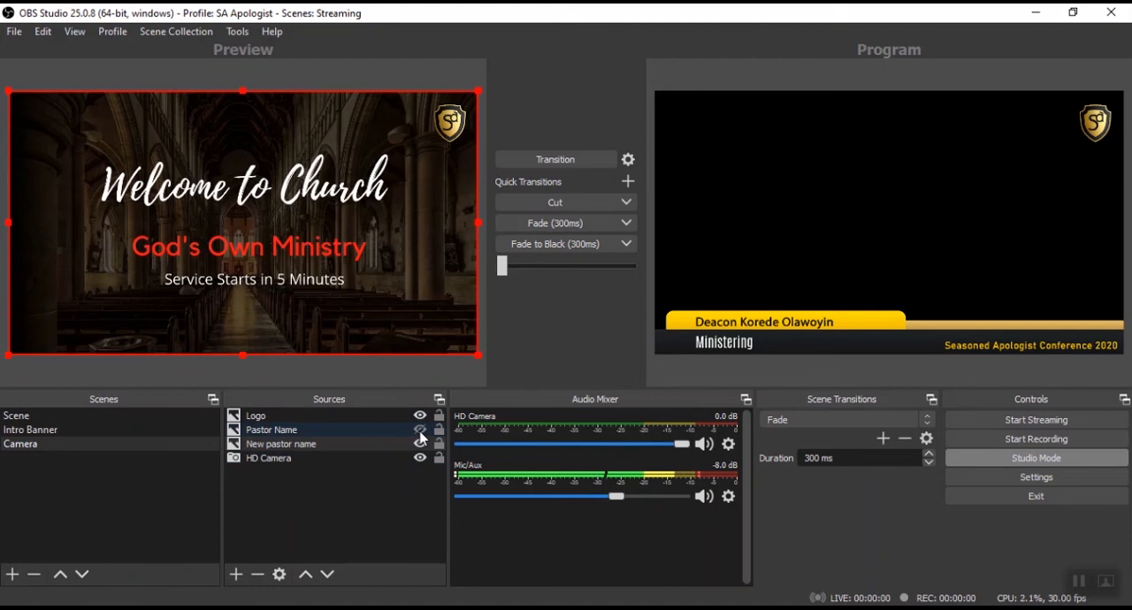
pyautogui.click(420, 431)
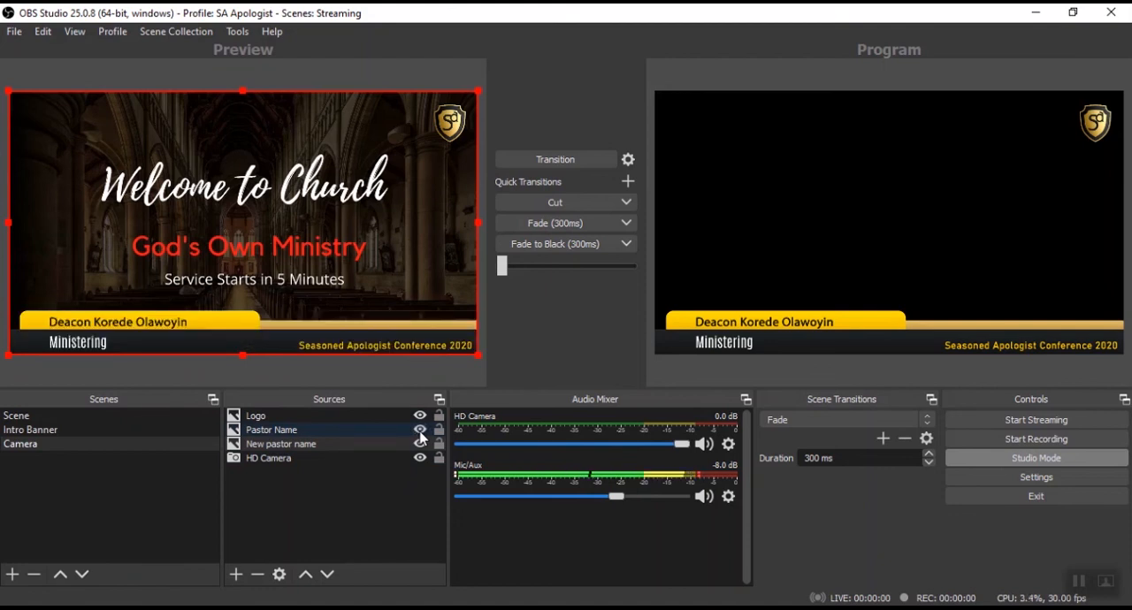
pyautogui.click(421, 433)
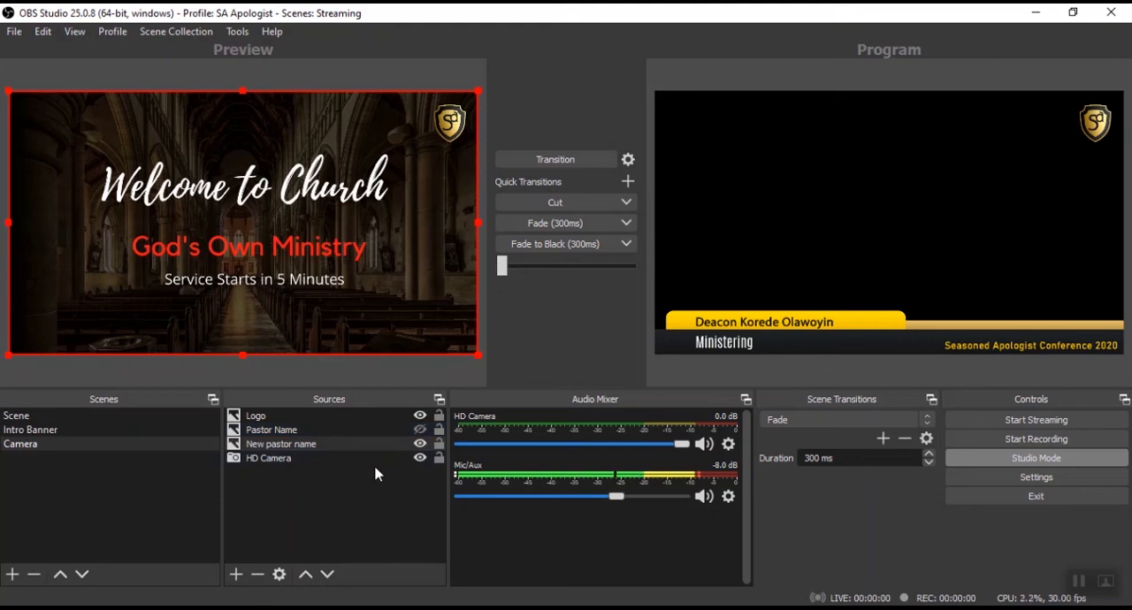
# - Hide the Logo source, view the Intro Banner scene in the preview and return to the Camera scene
pyautogui.click(420, 416)
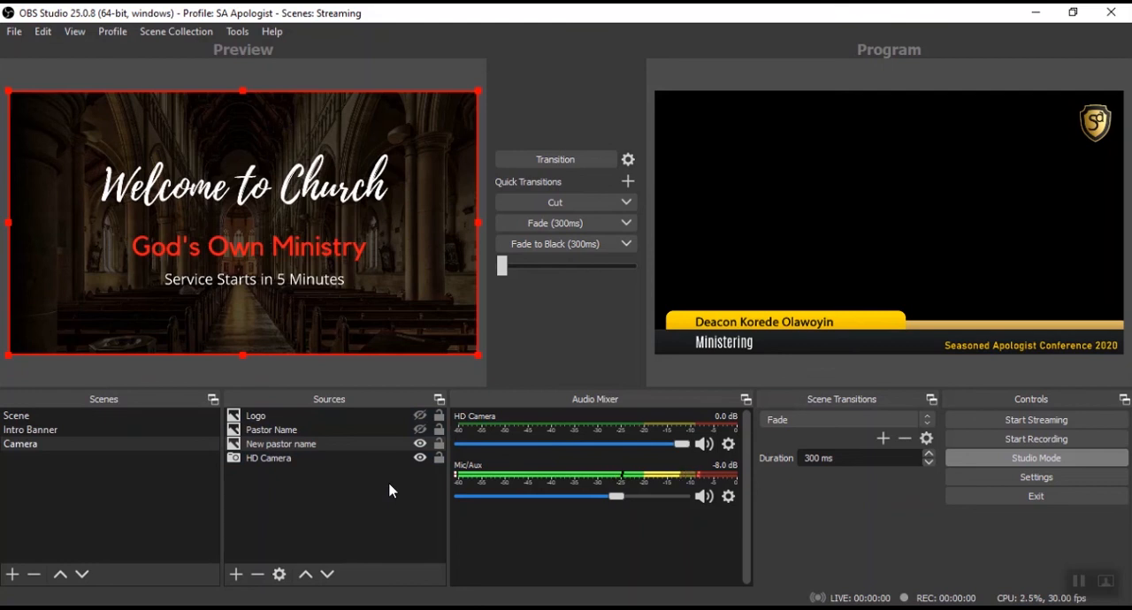
pyautogui.click(34, 432)
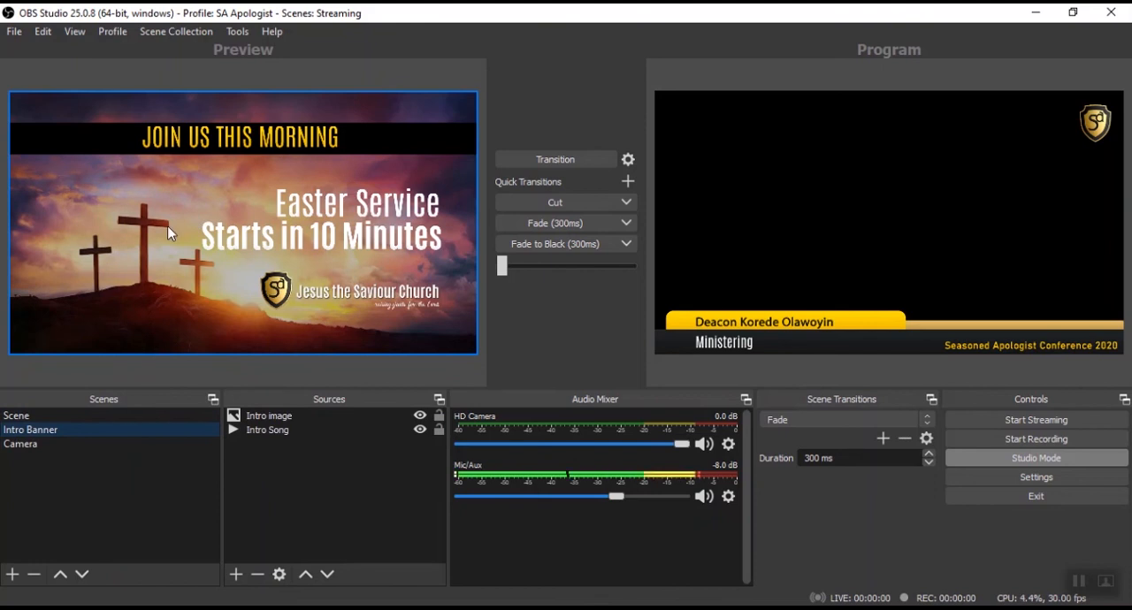
pyautogui.click(44, 445)
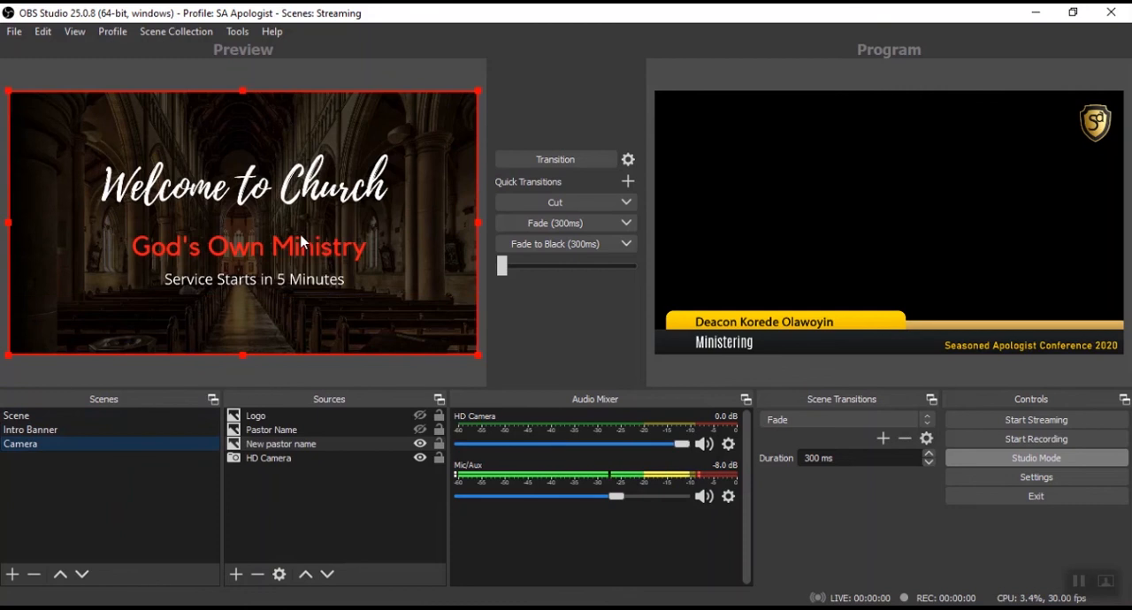